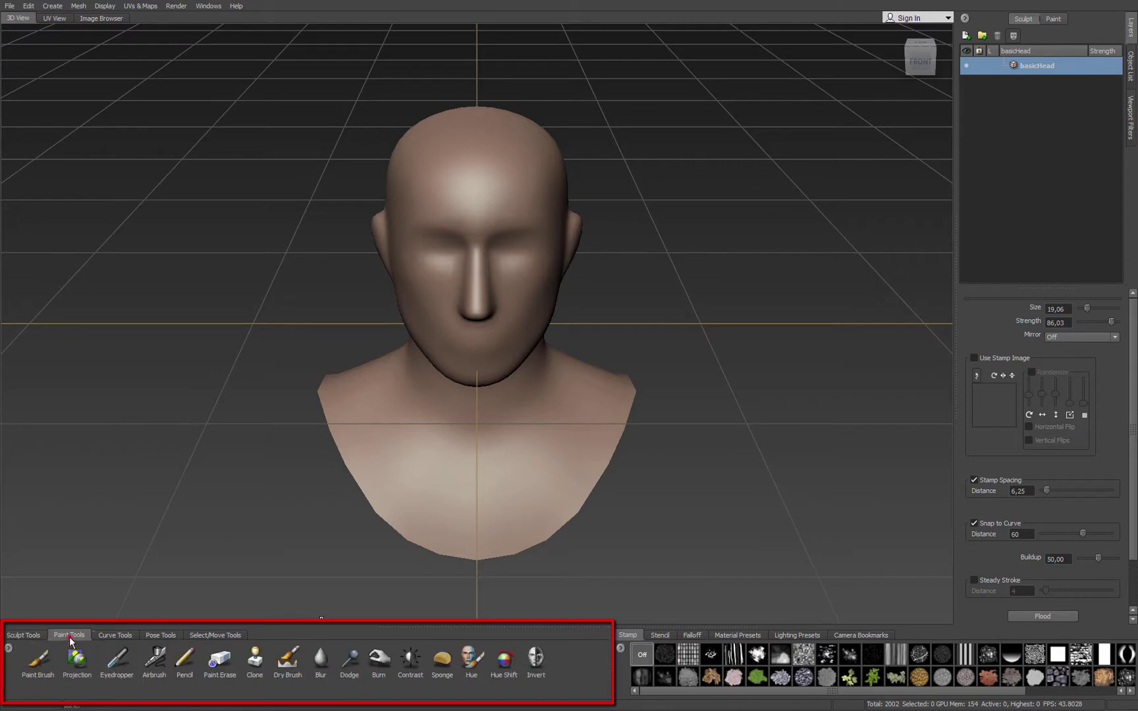
Examine the tool sets and compare the properties of sculpt brushes such as Sculpt, Grab, Flatten, Spray, Scrape and Pinch.
{"action": "left_click", "coordinate": [103, 637]}
{"action": "left_click", "coordinate": [31, 636]}
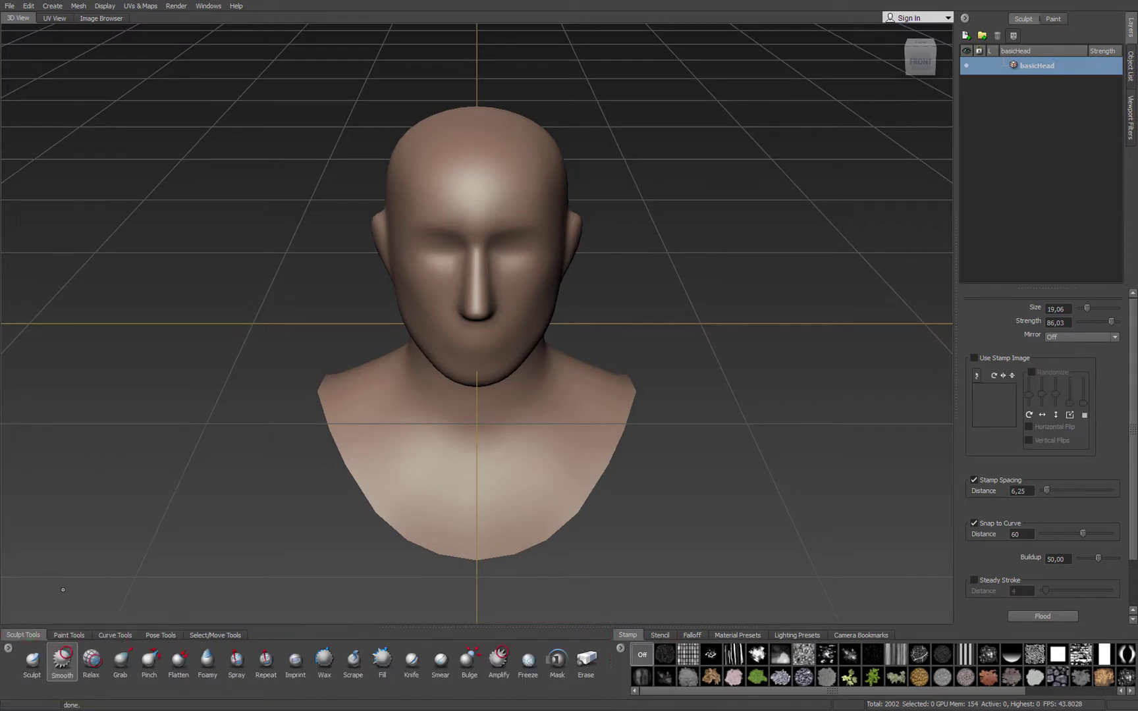
{"action": "left_click", "coordinate": [33, 662]}
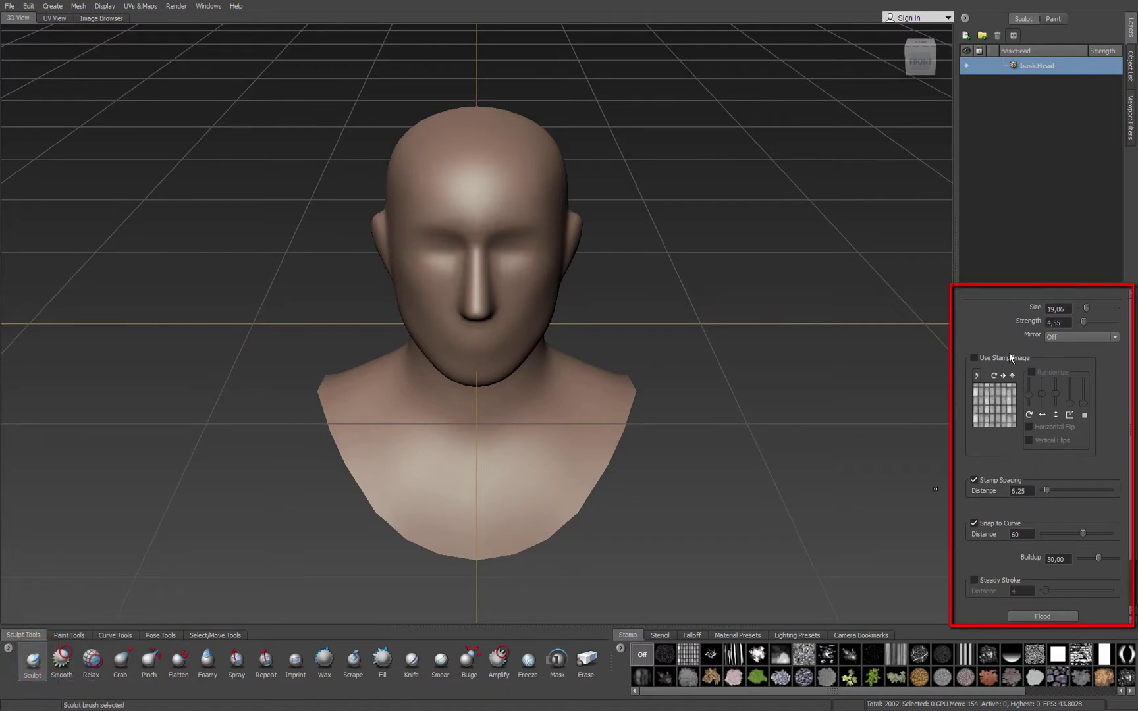
{"action": "left_click", "coordinate": [121, 662]}
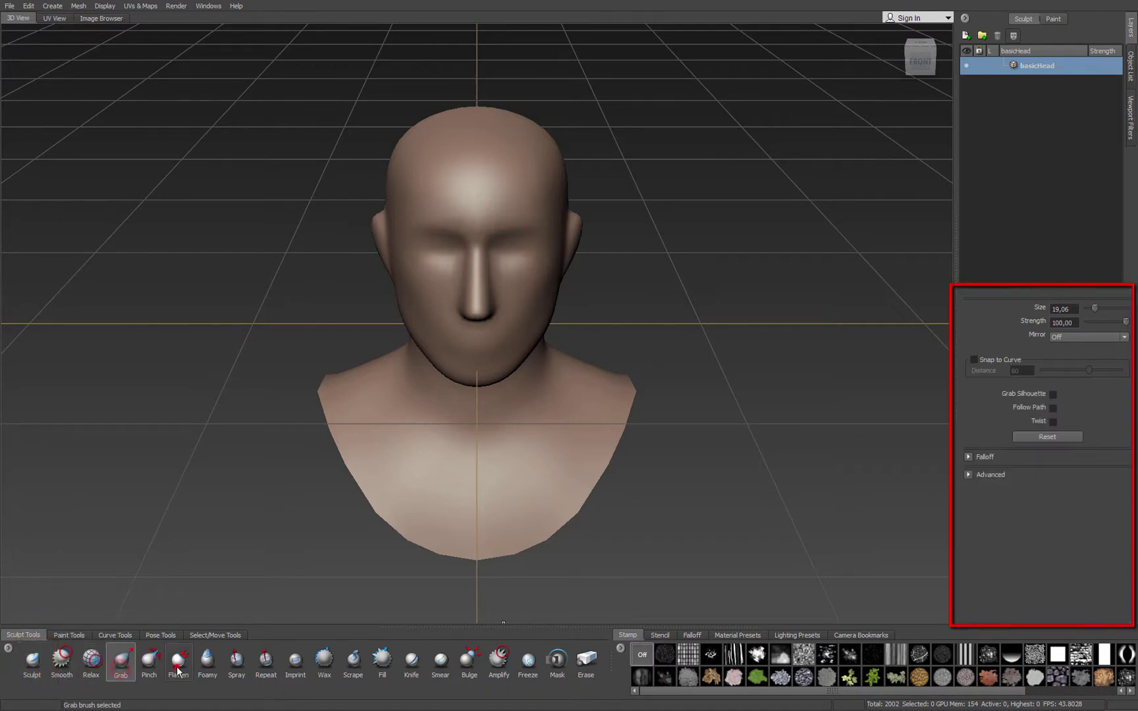
{"action": "left_click", "coordinate": [178, 667]}
{"action": "left_click", "coordinate": [237, 665]}
{"action": "left_click", "coordinate": [299, 664]}
{"action": "left_click", "coordinate": [353, 666]}
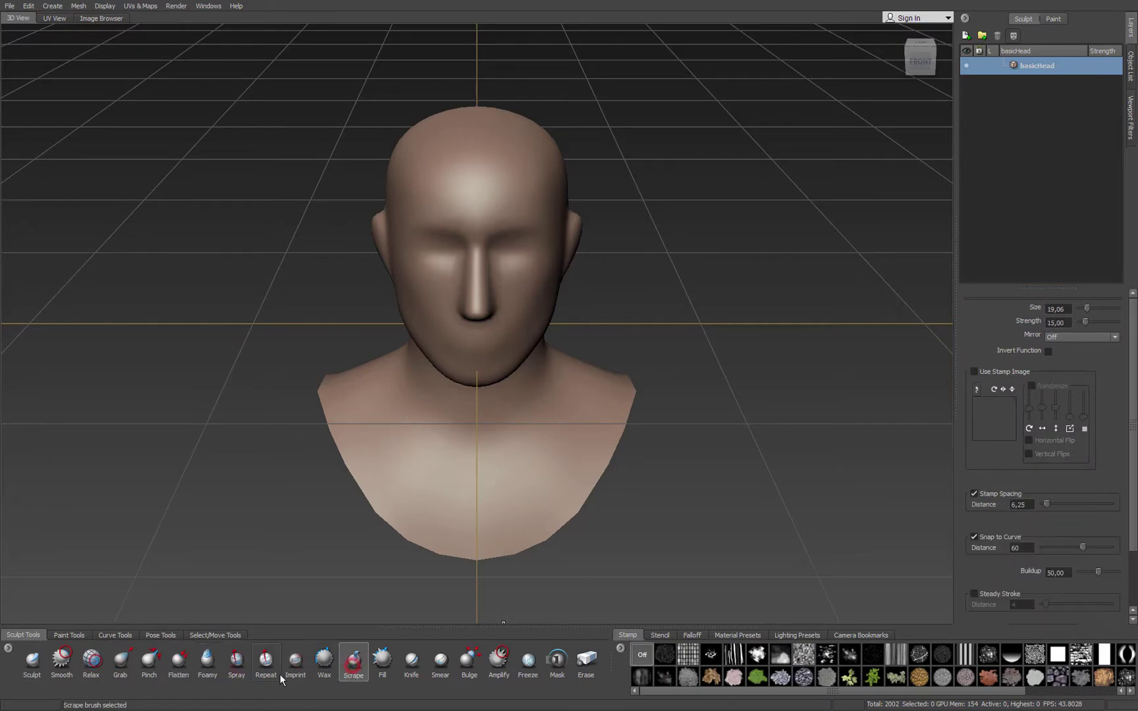
{"action": "left_click", "coordinate": [273, 670]}
{"action": "left_click", "coordinate": [225, 676]}
{"action": "left_click", "coordinate": [178, 675]}
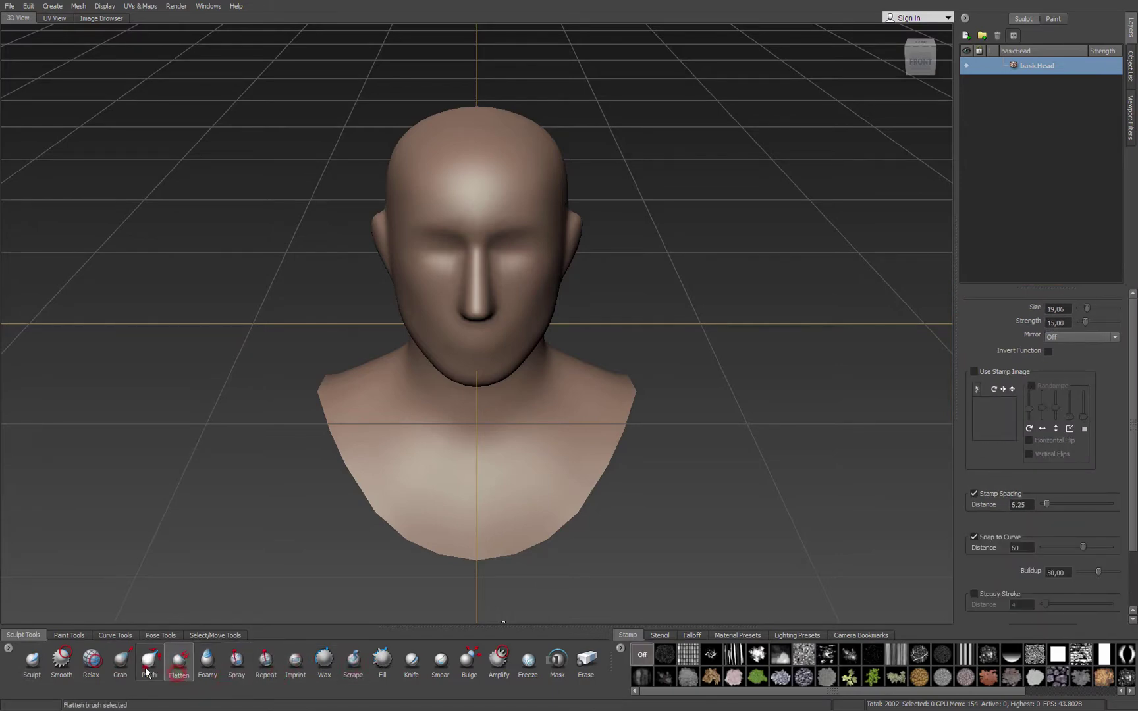
{"action": "left_click", "coordinate": [145, 667]}
{"action": "left_click", "coordinate": [32, 662]}
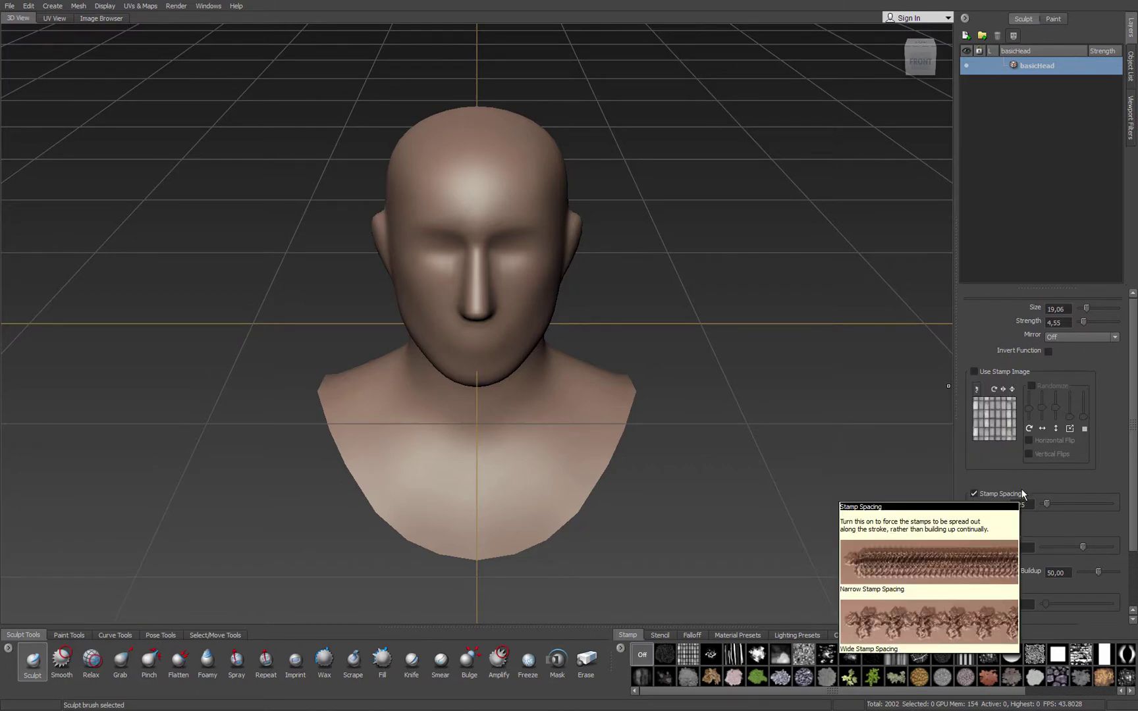
Cycle through the first nine sculpt brushes in order and return to the Sculpt brush.
{"action": "key", "text": "1"}
{"action": "key", "text": "2"}
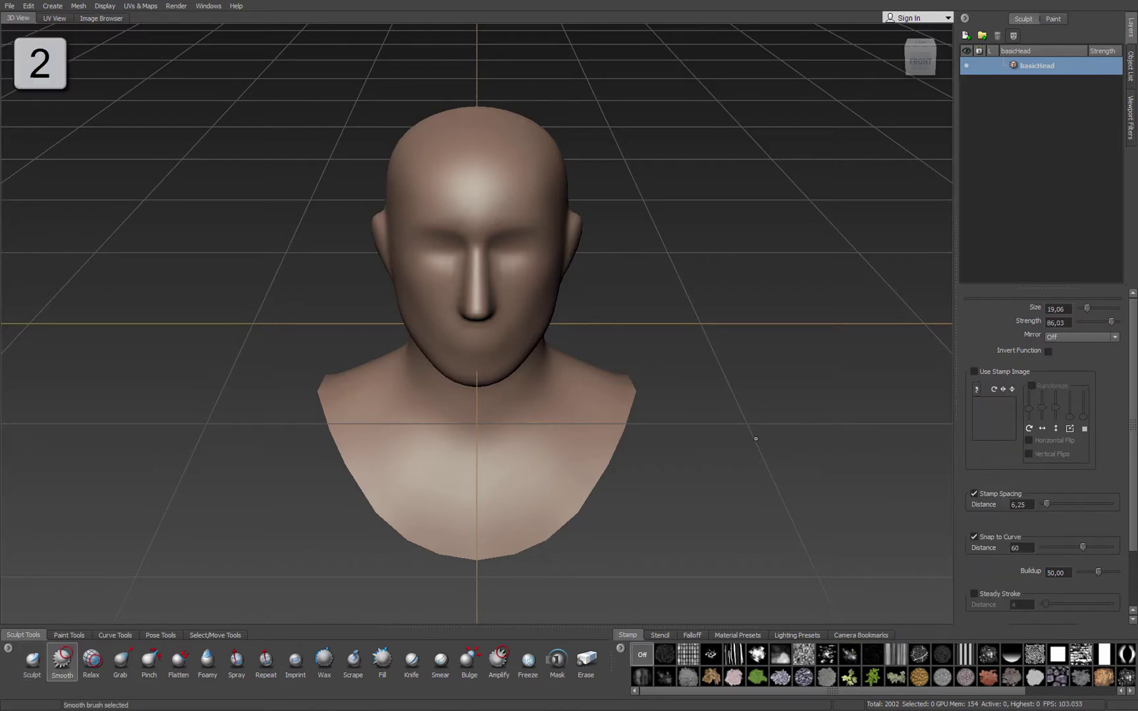
{"action": "key", "text": "3"}
{"action": "key", "text": "4"}
{"action": "key", "text": "5"}
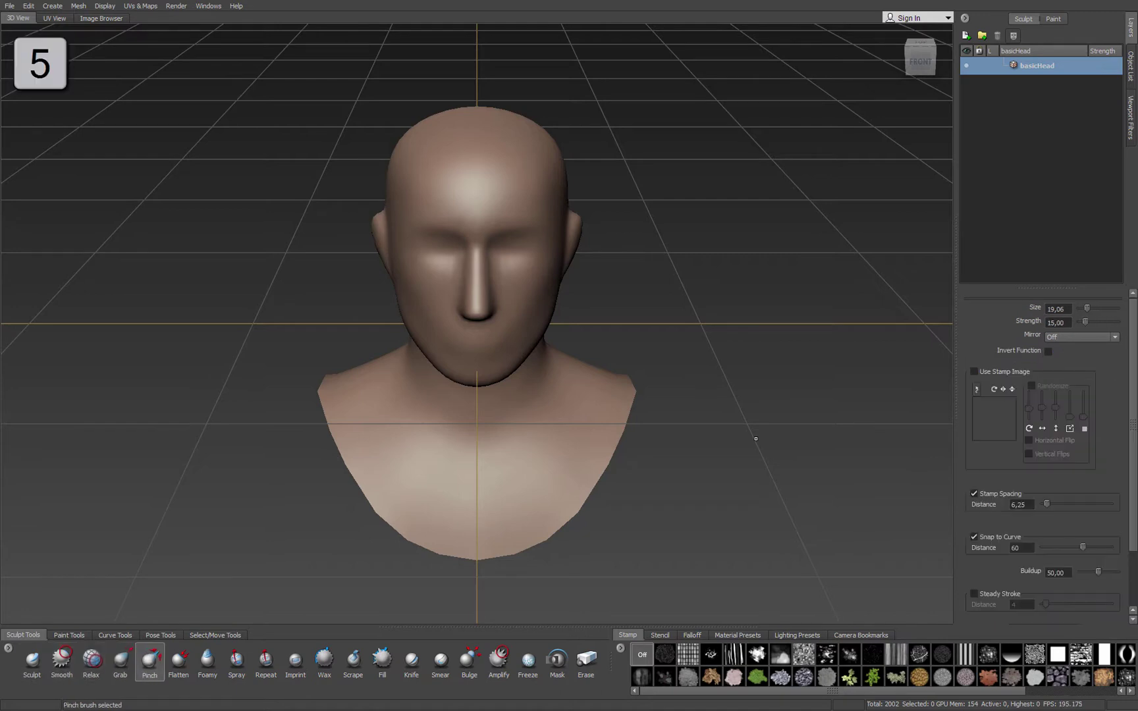
{"action": "key", "text": "6"}
{"action": "key", "text": "7"}
{"action": "key", "text": "8"}
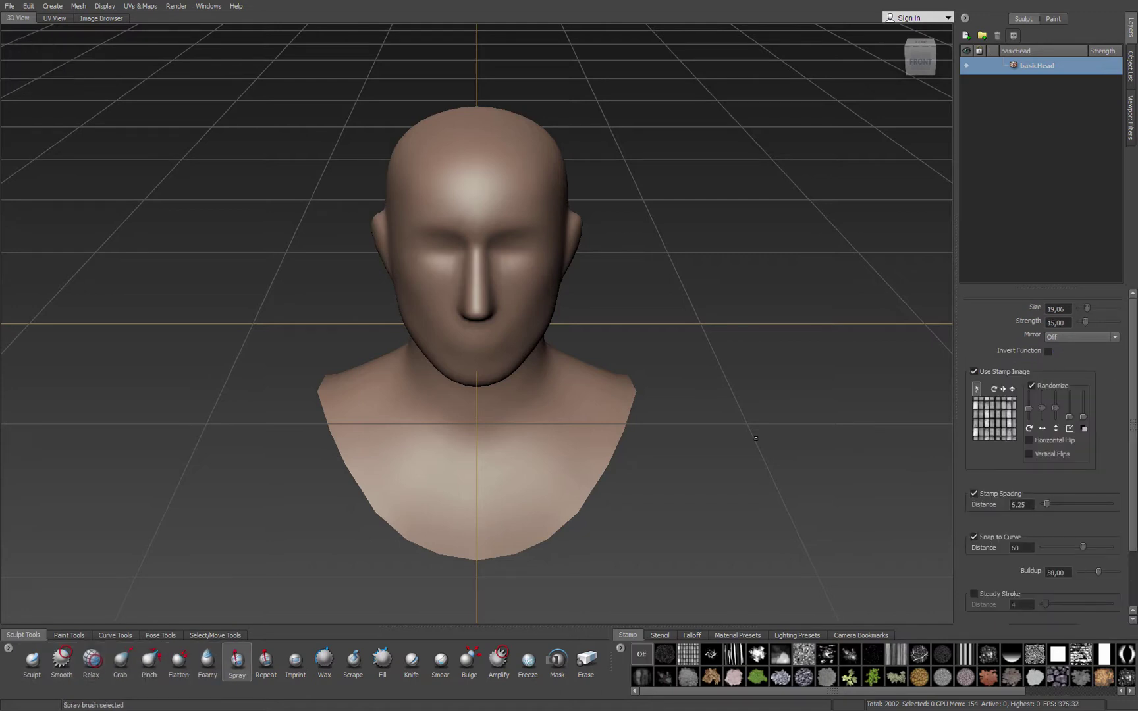
{"action": "key", "text": "9"}
{"action": "key", "text": "1"}
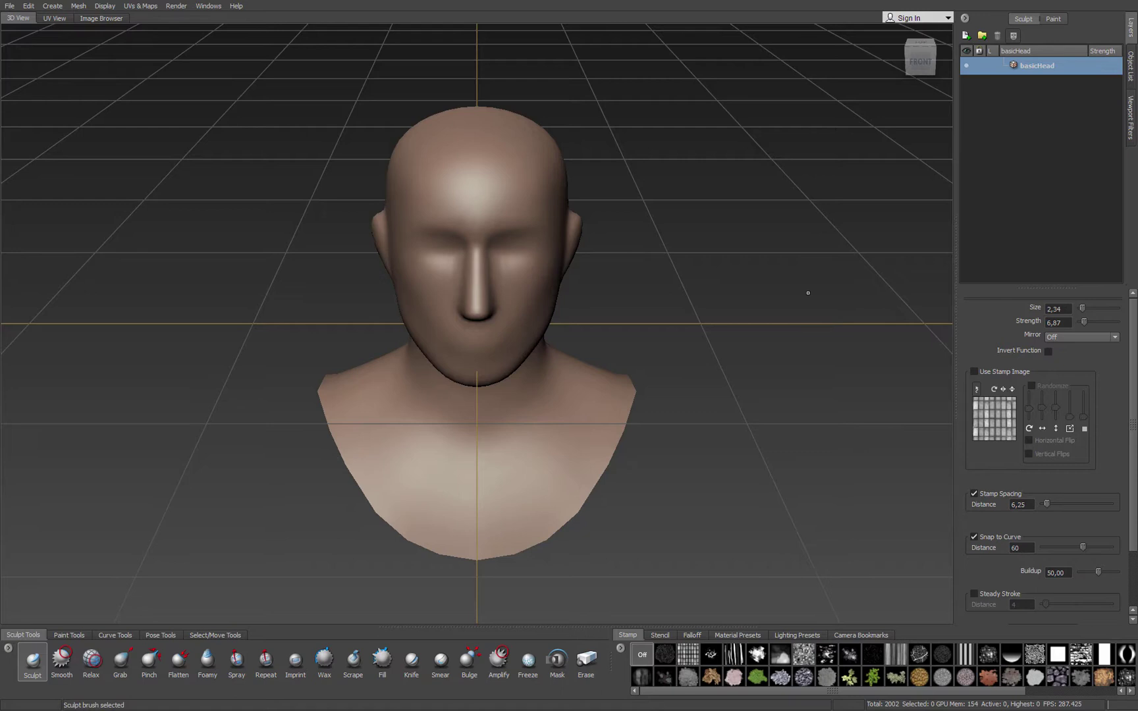
Adjust the Sculpt brush to a size of about 12.41 and a strength of about 11.06.
{"action": "key", "text": "b"}
{"action": "mouse_move", "coordinate": [808, 293]}
{"action": "left_mouse_down"}
{"action": "mouse_move", "coordinate": [889, 293]}
{"action": "mouse_move", "coordinate": [811, 295]}
{"action": "mouse_move", "coordinate": [793, 247]}
{"action": "left_mouse_up"}
{"action": "key", "text": "m"}
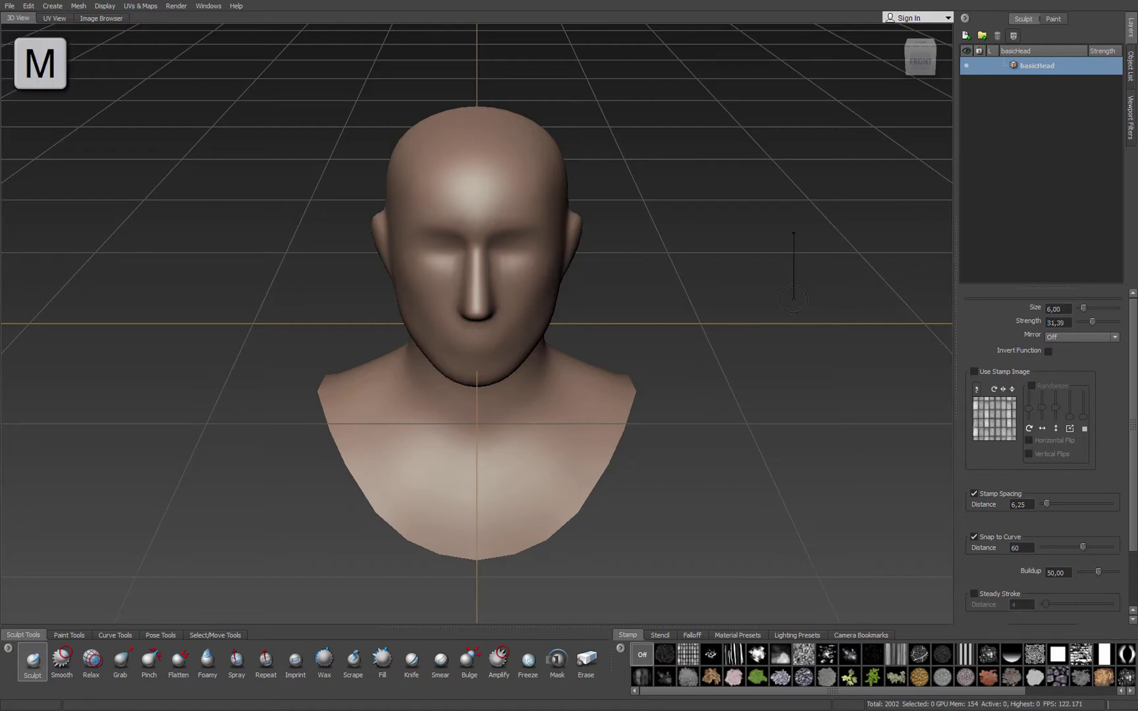
{"action": "mouse_move", "coordinate": [793, 299]}
{"action": "left_mouse_down"}
{"action": "mouse_move", "coordinate": [774, 299]}
{"action": "mouse_move", "coordinate": [774, 288]}
{"action": "left_mouse_up"}
{"action": "key", "text": "space"}
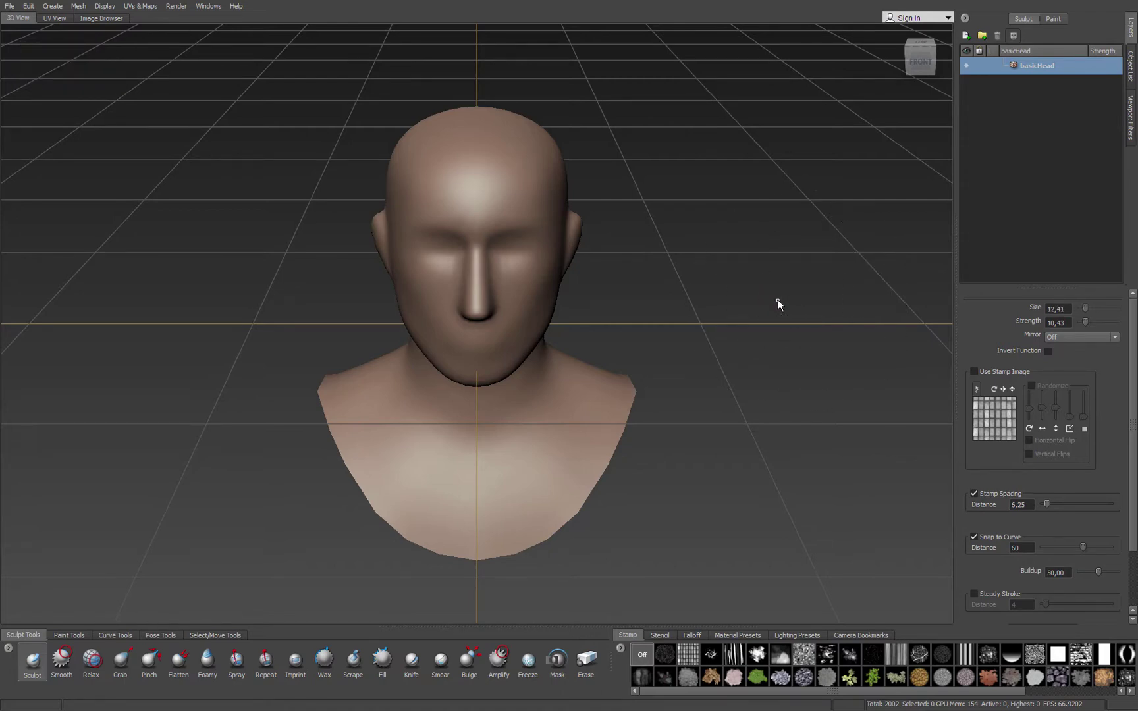
{"action": "key", "text": "space"}
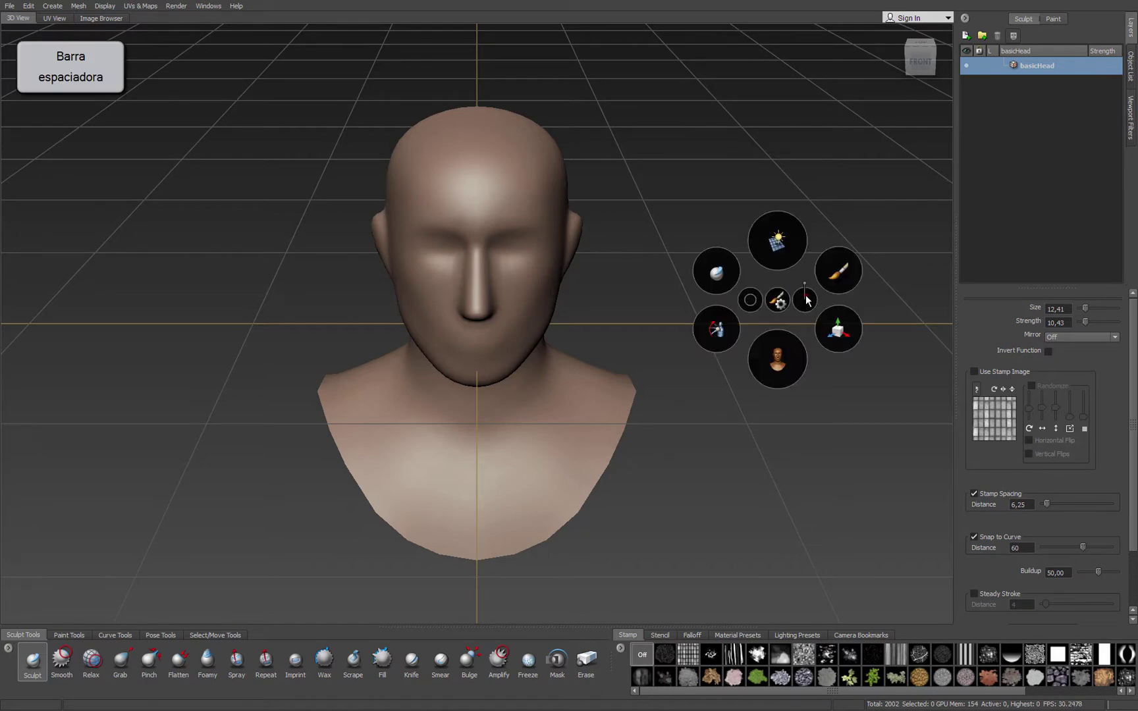
{"action": "left_click_drag", "start_coordinate": [806, 299], "coordinate": [807, 290]}
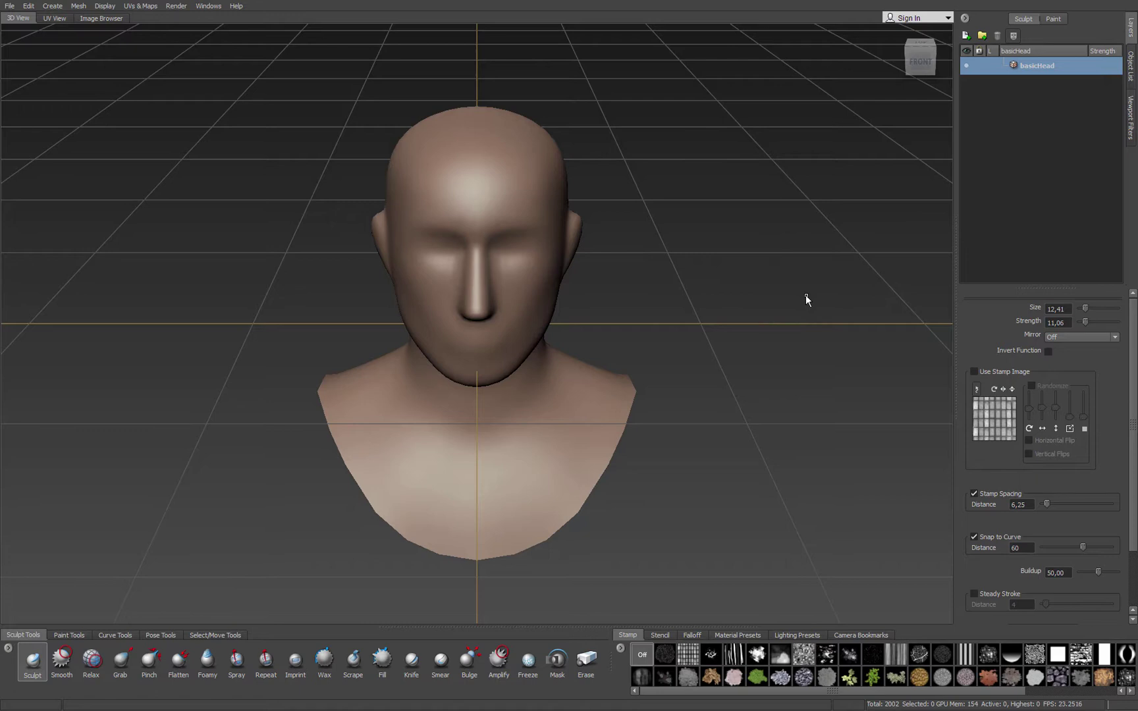
Add a new sculpt layer and subdivide the head mesh three times up to level 3.
{"action": "left_click", "coordinate": [966, 36]}
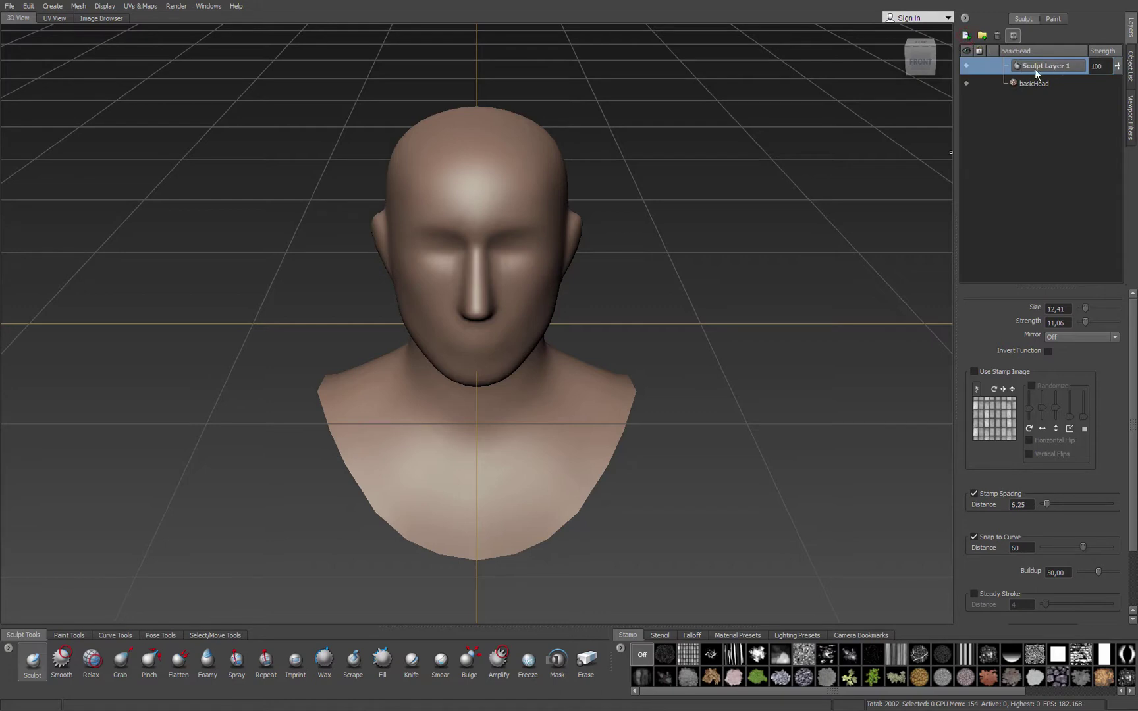
{"action": "left_click", "coordinate": [79, 6]}
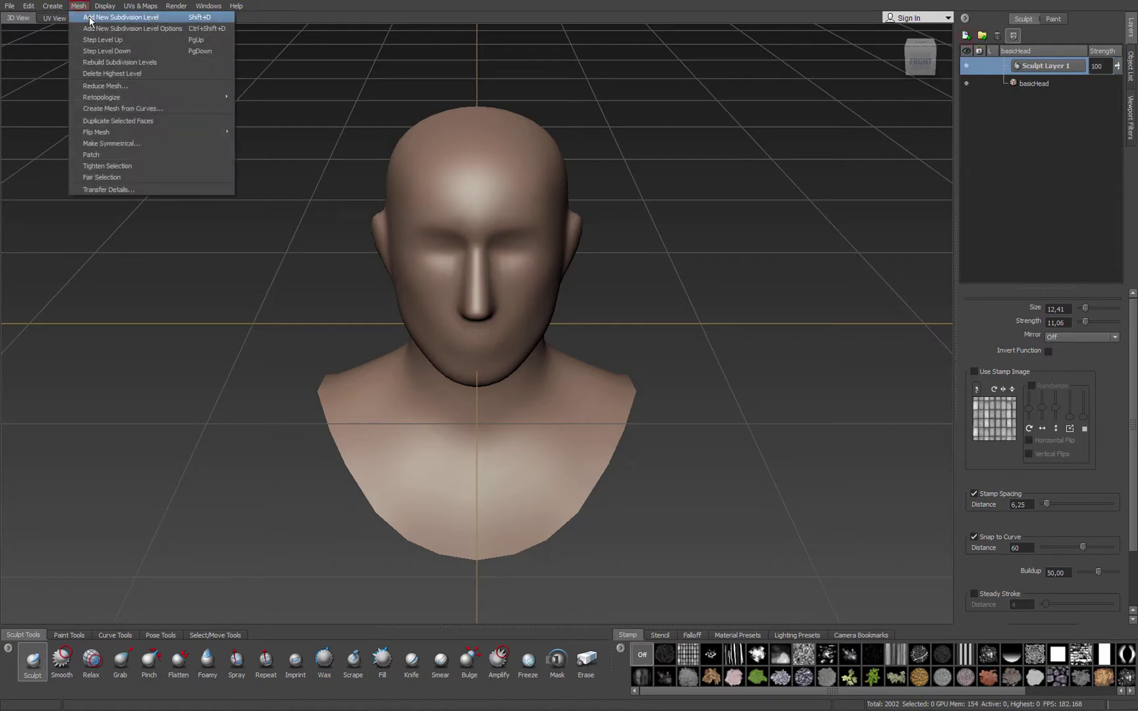
{"action": "left_click", "coordinate": [89, 20]}
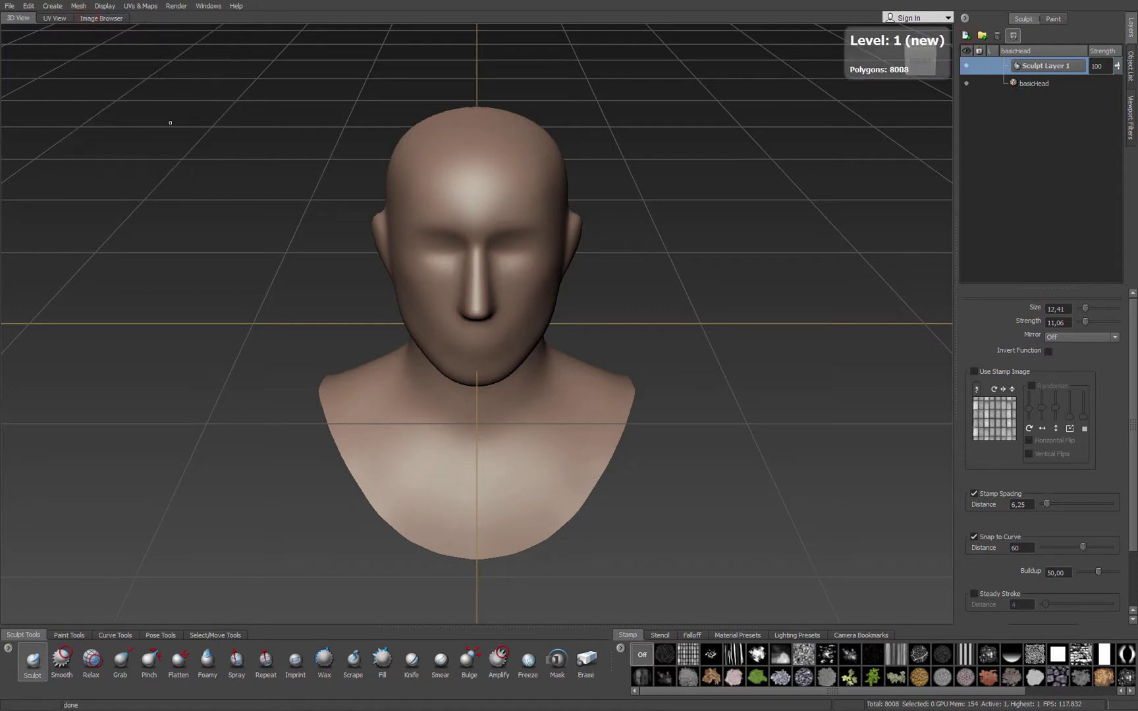
{"action": "key", "text": "shift+d"}
{"action": "key", "text": "shift+d"}
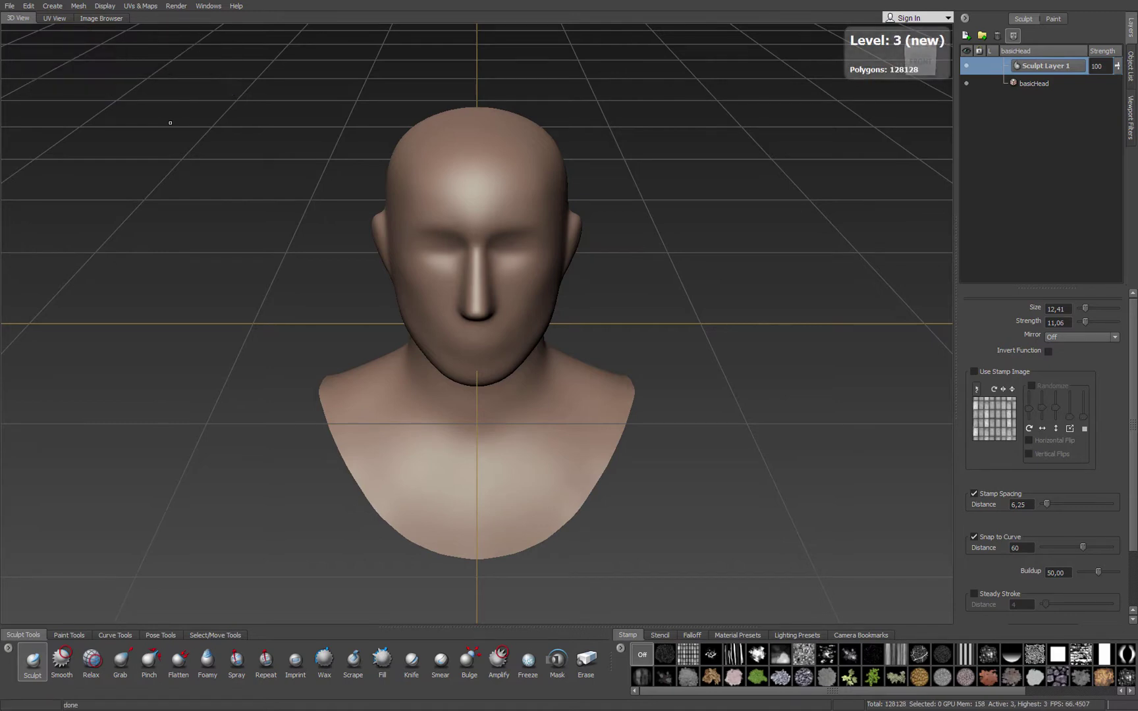
Sculpt a raised brow ridge and a deep eye socket around the character's right eye.
{"action": "mouse_move", "coordinate": [455, 231]}
{"action": "left_mouse_down"}
{"action": "mouse_move", "coordinate": [422, 228]}
{"action": "mouse_move", "coordinate": [461, 253]}
{"action": "mouse_move", "coordinate": [579, 228]}
{"action": "mouse_move", "coordinate": [445, 243]}
{"action": "left_mouse_up"}
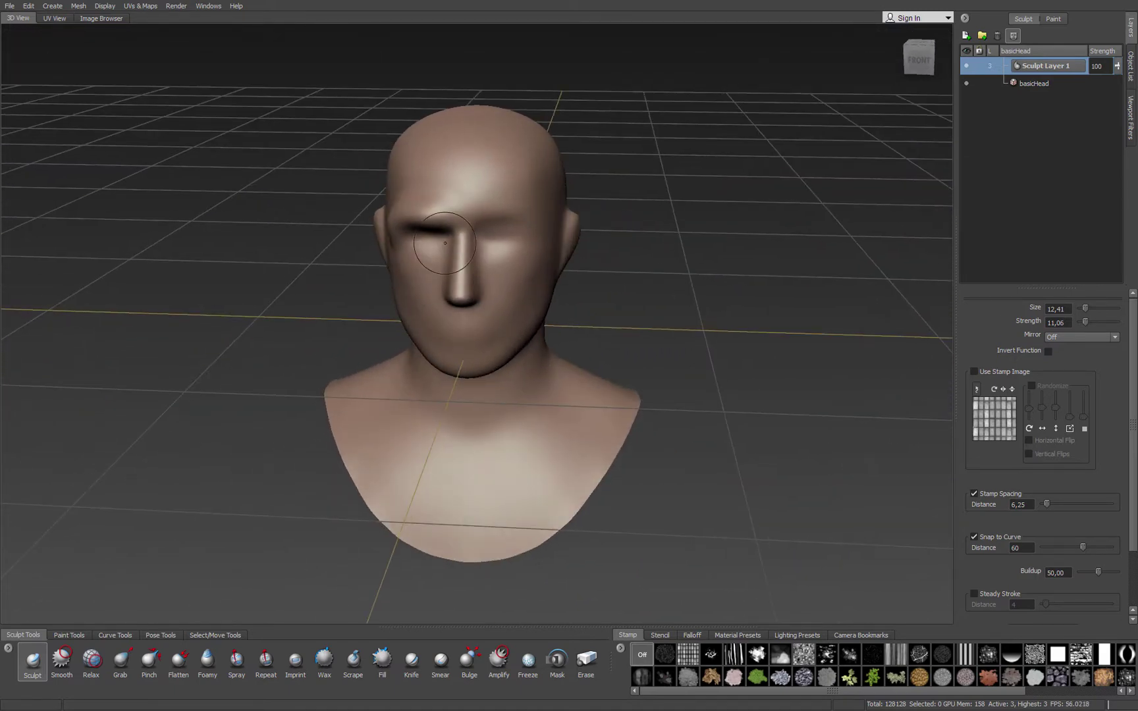
{"action": "mouse_move", "coordinate": [445, 243]}
{"action": "left_mouse_down", "text": "alt"}
{"action": "mouse_move", "coordinate": [492, 215]}
{"action": "mouse_move", "coordinate": [445, 214]}
{"action": "mouse_move", "coordinate": [458, 208]}
{"action": "mouse_move", "coordinate": [531, 224]}
{"action": "mouse_move", "coordinate": [466, 230]}
{"action": "left_mouse_up", "text": "alt"}
{"action": "mouse_move", "coordinate": [475, 187]}
{"action": "left_mouse_down"}
{"action": "mouse_move", "coordinate": [420, 224]}
{"action": "mouse_move", "coordinate": [517, 219]}
{"action": "mouse_move", "coordinate": [510, 203]}
{"action": "mouse_move", "coordinate": [548, 200]}
{"action": "mouse_move", "coordinate": [461, 229]}
{"action": "mouse_move", "coordinate": [369, 226]}
{"action": "mouse_move", "coordinate": [445, 223]}
{"action": "left_mouse_up"}
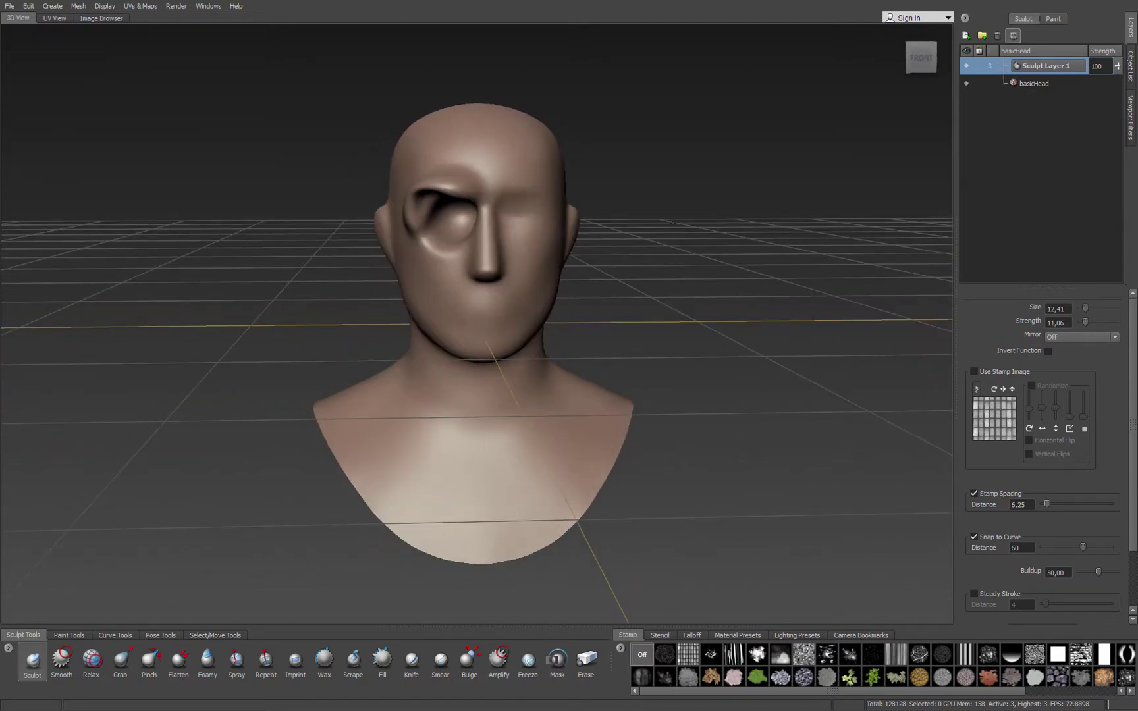
Carve the character's left eye socket with the inverted Sculpt brush and build up the brow ridge above it.
{"action": "mouse_move", "coordinate": [526, 201]}
{"action": "left_mouse_down", "text": "alt"}
{"action": "mouse_move", "coordinate": [465, 197]}
{"action": "mouse_move", "coordinate": [491, 181]}
{"action": "mouse_move", "coordinate": [496, 198]}
{"action": "left_mouse_up", "text": "alt"}
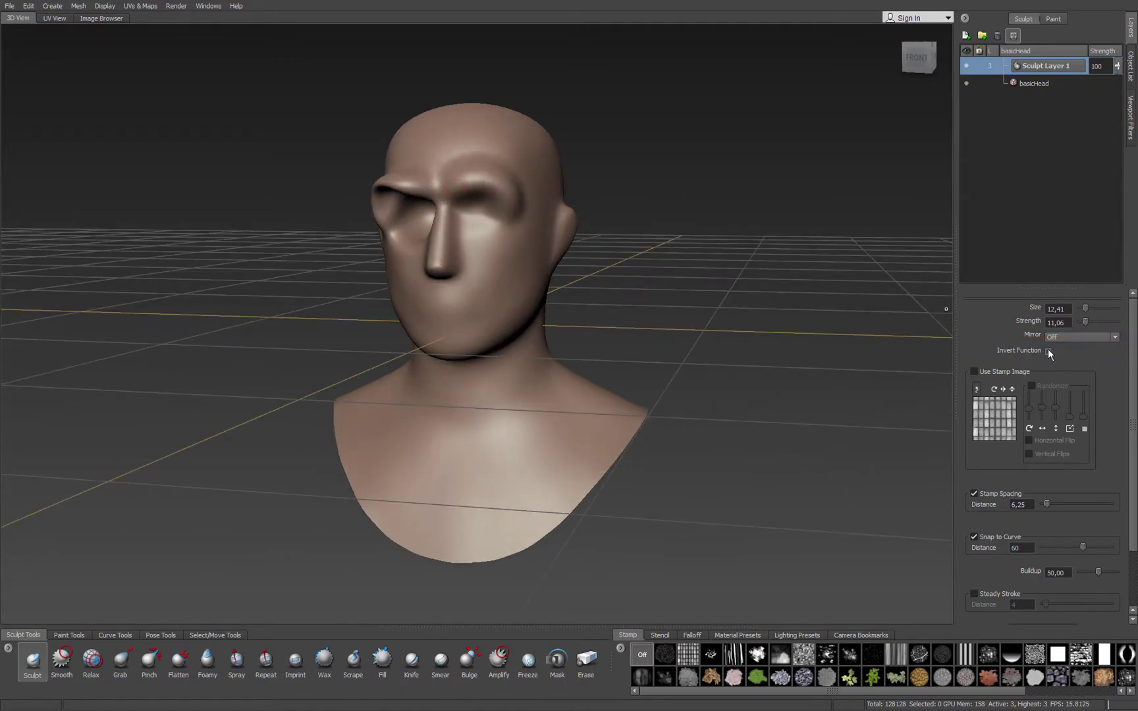
{"action": "left_click_drag", "start_coordinate": [482, 214], "coordinate": [476, 218]}
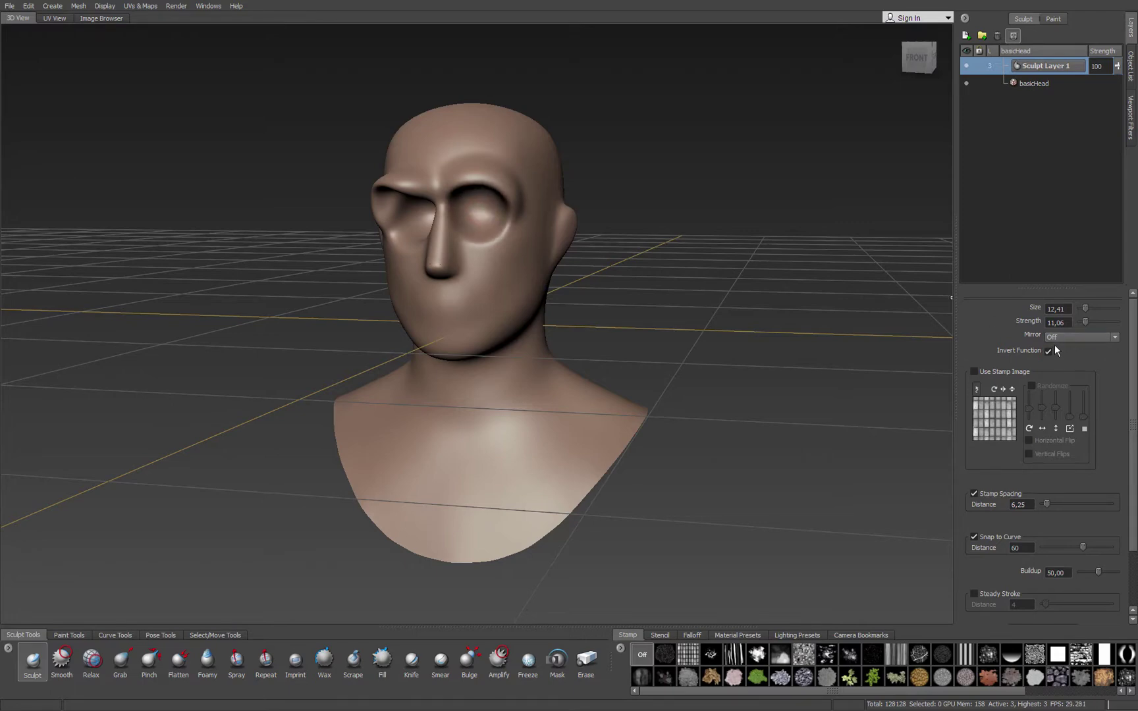
{"action": "mouse_move", "coordinate": [516, 212]}
{"action": "left_mouse_down"}
{"action": "mouse_move", "coordinate": [514, 197]}
{"action": "mouse_move", "coordinate": [455, 188]}
{"action": "mouse_move", "coordinate": [505, 187]}
{"action": "mouse_move", "coordinate": [478, 181]}
{"action": "left_mouse_up"}
{"action": "left_click_drag", "start_coordinate": [542, 211], "coordinate": [501, 211], "text": "alt"}
{"action": "left_click_drag", "start_coordinate": [565, 227], "coordinate": [476, 238], "text": "alt"}
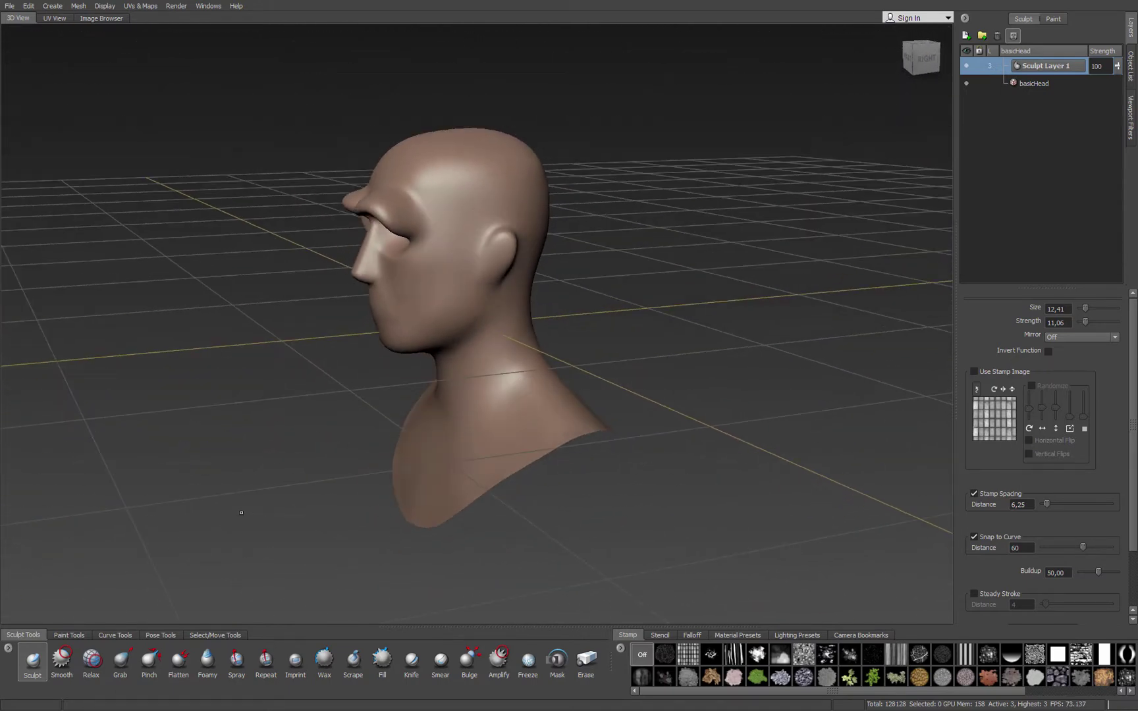
Pull the jaw and chin downward in profile with the Grab brush at a size of about 48.23.
{"action": "left_click", "coordinate": [119, 665]}
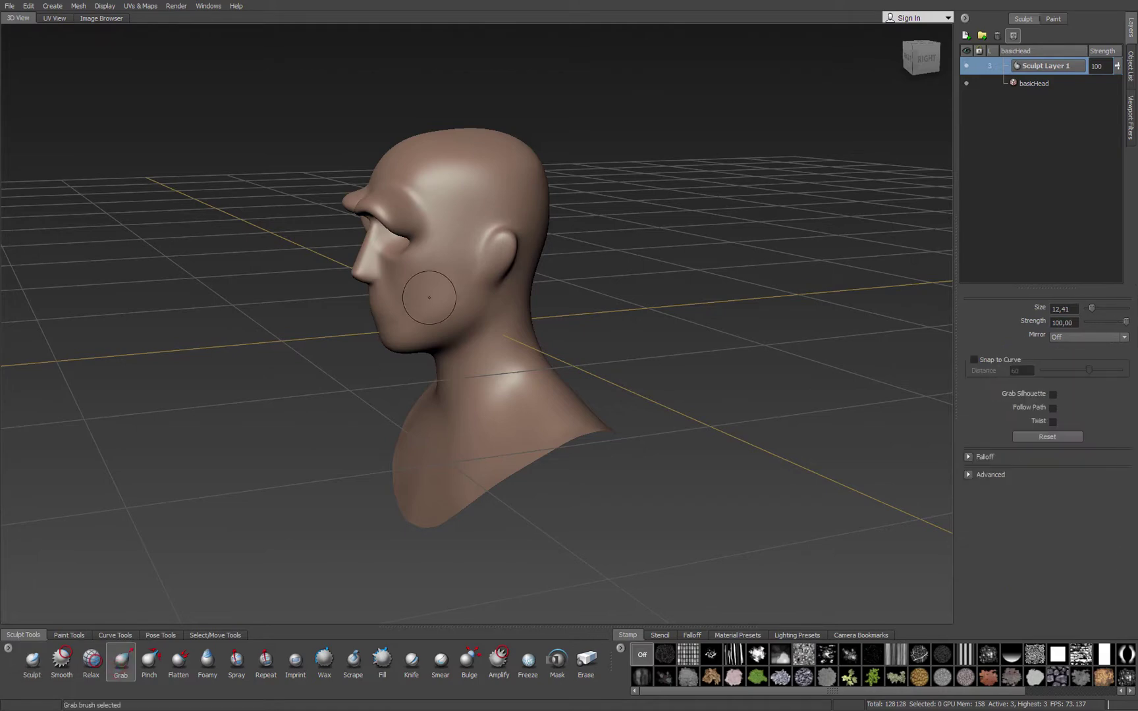
{"action": "key", "text": "b"}
{"action": "left_click_drag", "start_coordinate": [429, 297], "coordinate": [517, 297]}
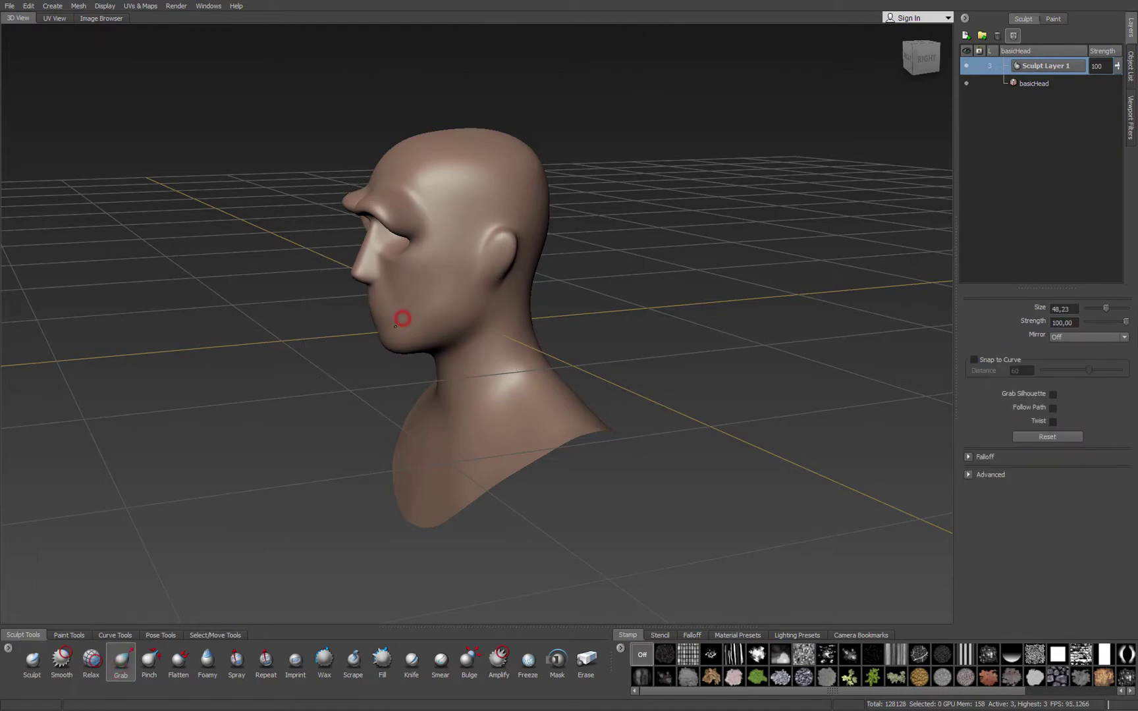
{"action": "left_click_drag", "start_coordinate": [402, 316], "coordinate": [383, 377]}
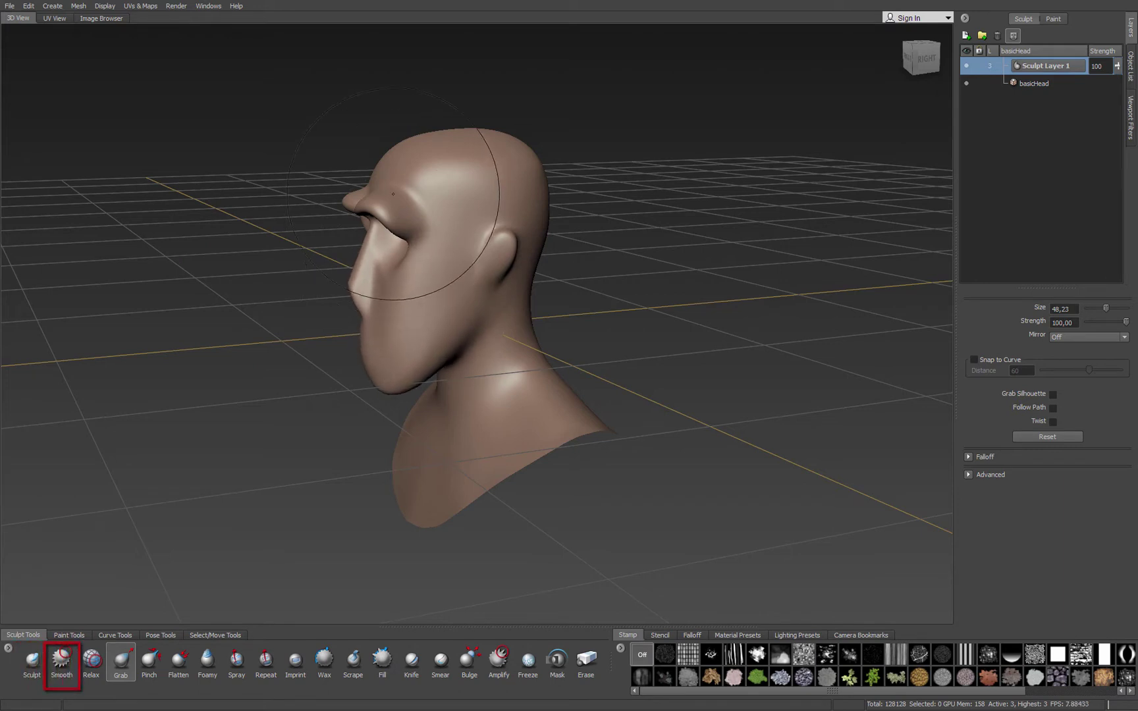
Pull the forehead forward and the back of the skull outward with the Grab brush.
{"action": "mouse_move", "coordinate": [388, 176]}
{"action": "left_mouse_down"}
{"action": "mouse_move", "coordinate": [396, 193]}
{"action": "mouse_move", "coordinate": [367, 168]}
{"action": "left_mouse_up"}
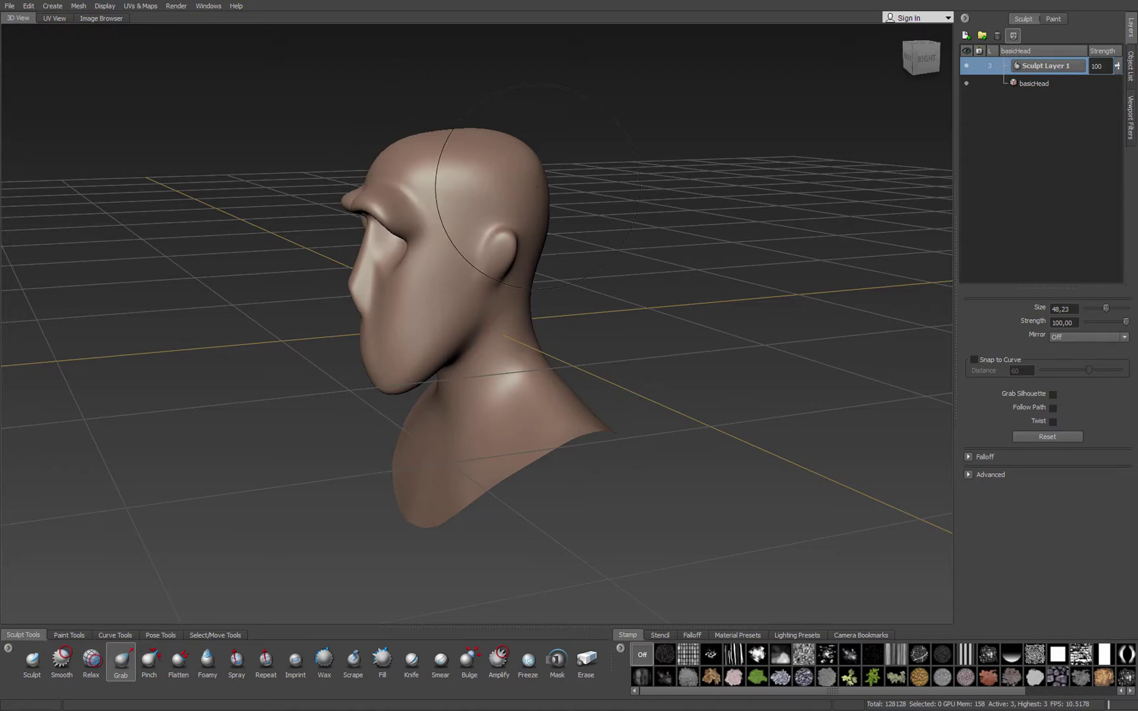
{"action": "left_click_drag", "start_coordinate": [526, 181], "coordinate": [552, 183]}
{"action": "key", "text": "ctrl+z"}
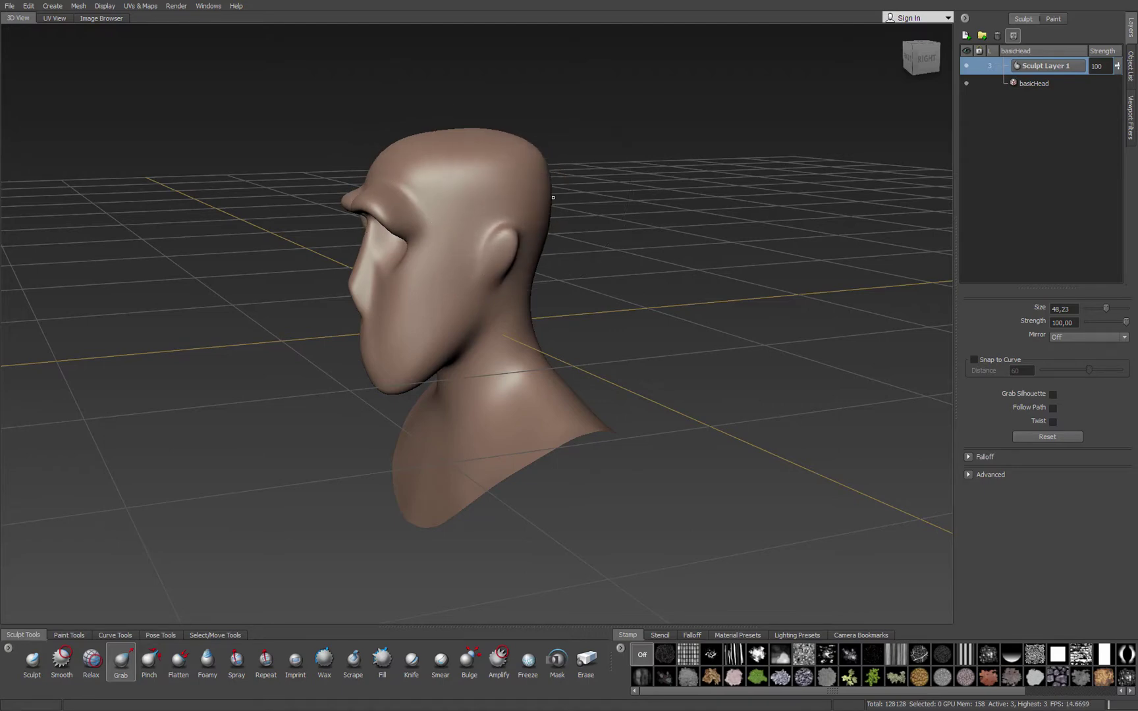
Reshape the chin and both sides of the lower face from the front with the Grab brush.
{"action": "mouse_move", "coordinate": [568, 229]}
{"action": "left_mouse_down", "text": "alt"}
{"action": "mouse_move", "coordinate": [532, 214]}
{"action": "mouse_move", "coordinate": [528, 165]}
{"action": "mouse_move", "coordinate": [517, 191]}
{"action": "mouse_move", "coordinate": [526, 158]}
{"action": "mouse_move", "coordinate": [596, 179]}
{"action": "mouse_move", "coordinate": [610, 233]}
{"action": "mouse_move", "coordinate": [484, 349]}
{"action": "mouse_move", "coordinate": [461, 455]}
{"action": "left_mouse_up", "text": "alt"}
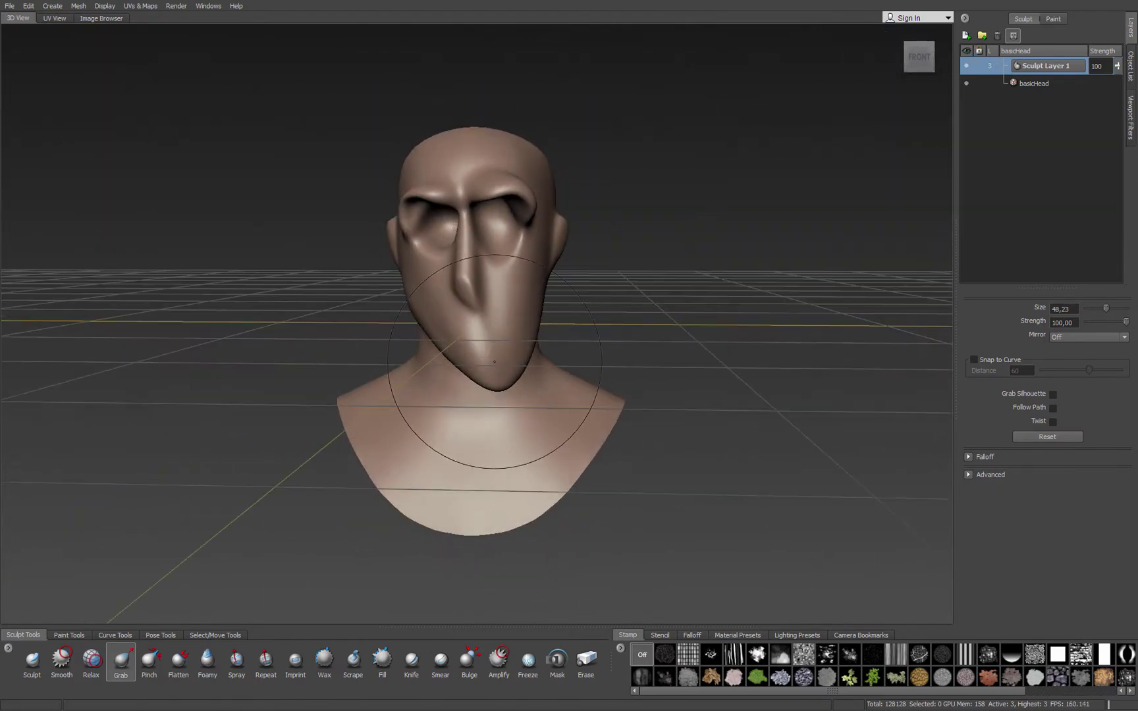
{"action": "mouse_move", "coordinate": [482, 380]}
{"action": "left_mouse_down"}
{"action": "mouse_move", "coordinate": [466, 393]}
{"action": "mouse_move", "coordinate": [475, 398]}
{"action": "left_mouse_up"}
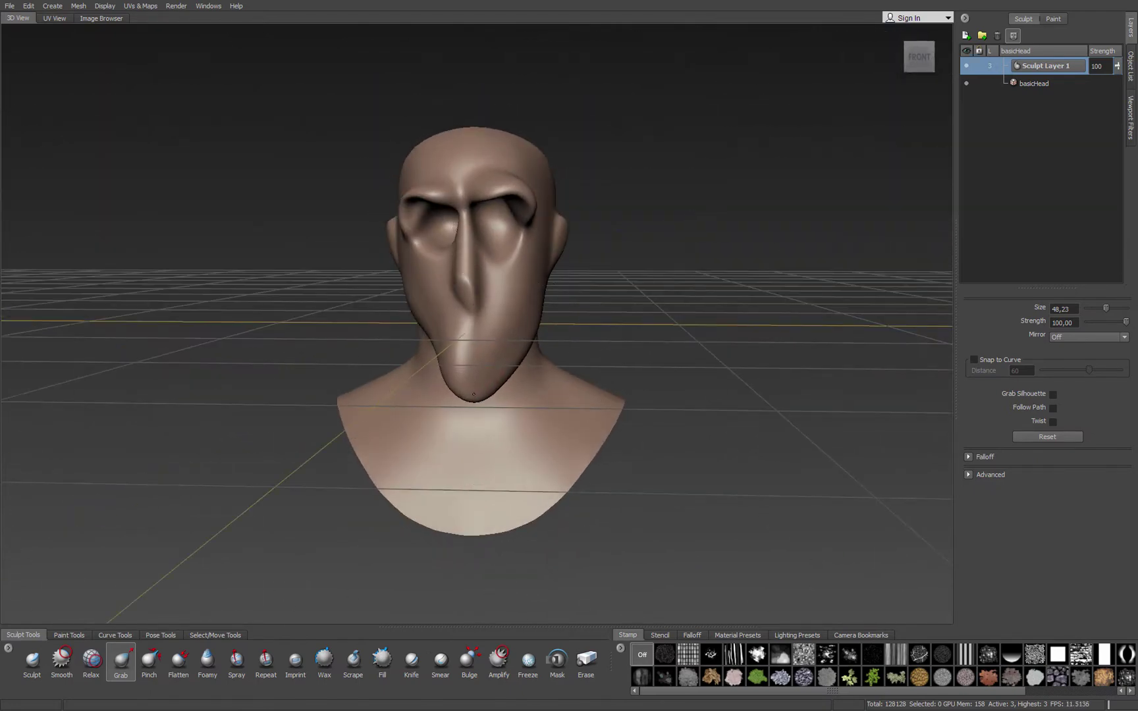
{"action": "mouse_move", "coordinate": [452, 336]}
{"action": "left_mouse_down"}
{"action": "mouse_move", "coordinate": [446, 347]}
{"action": "mouse_move", "coordinate": [418, 308]}
{"action": "left_mouse_up"}
{"action": "mouse_move", "coordinate": [528, 316]}
{"action": "left_mouse_down"}
{"action": "mouse_move", "coordinate": [540, 303]}
{"action": "mouse_move", "coordinate": [578, 332]}
{"action": "mouse_move", "coordinate": [519, 312]}
{"action": "mouse_move", "coordinate": [470, 324]}
{"action": "mouse_move", "coordinate": [454, 355]}
{"action": "left_mouse_up"}
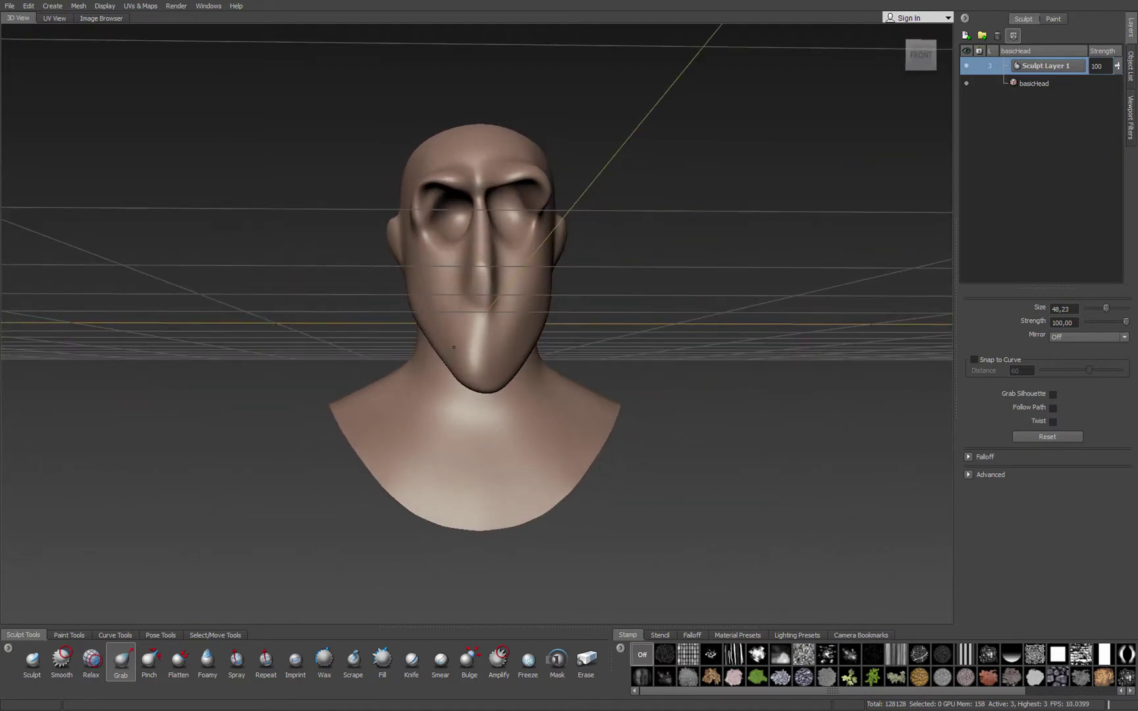
Reduce the Sculpt brush size to about 4.82 and sculpt protruding lips above the chin.
{"action": "right_click_drag", "start_coordinate": [454, 355], "coordinate": [468, 330], "text": "alt"}
{"action": "middle_click_drag", "start_coordinate": [467, 330], "coordinate": [453, 355], "text": "alt"}
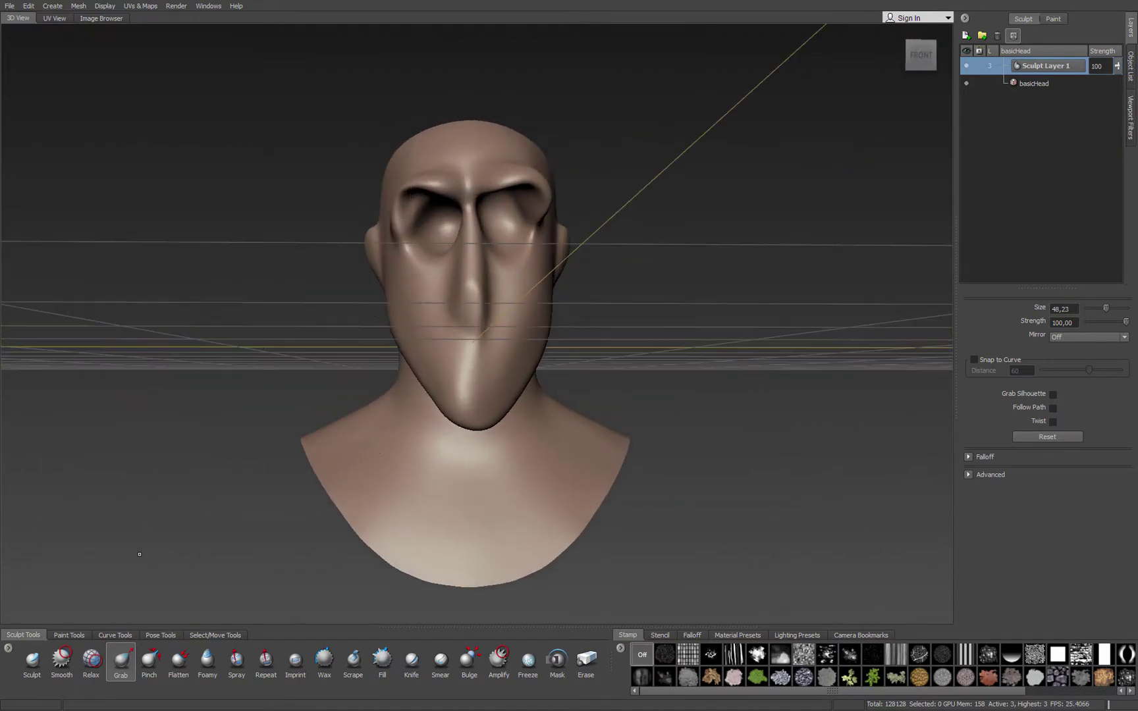
{"action": "left_click", "coordinate": [35, 669]}
{"action": "left_click_drag", "start_coordinate": [390, 369], "coordinate": [393, 401], "text": "alt"}
{"action": "mouse_move", "coordinate": [393, 401]}
{"action": "right_mouse_down", "text": "alt"}
{"action": "mouse_move", "coordinate": [400, 370]}
{"action": "mouse_move", "coordinate": [413, 433]}
{"action": "right_mouse_up", "text": "alt"}
{"action": "left_click_drag", "start_coordinate": [430, 384], "coordinate": [380, 384]}
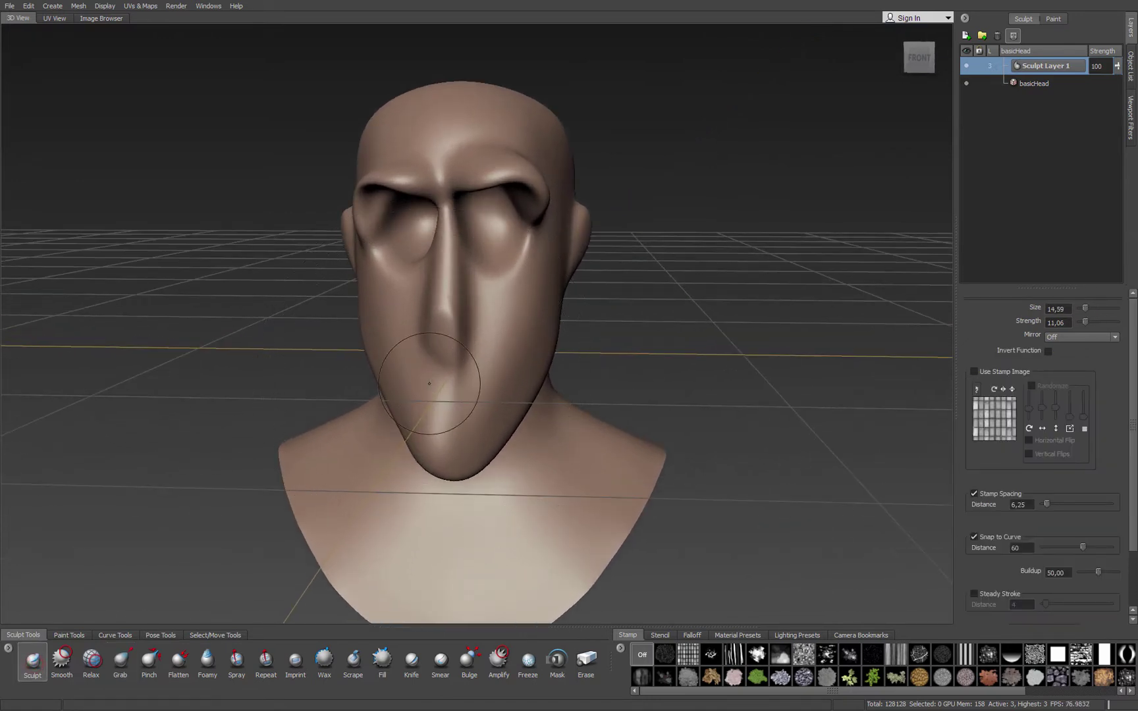
{"action": "left_click_drag", "start_coordinate": [399, 314], "coordinate": [365, 315]}
{"action": "mouse_move", "coordinate": [423, 418]}
{"action": "left_mouse_down"}
{"action": "mouse_move", "coordinate": [407, 403]}
{"action": "mouse_move", "coordinate": [560, 397]}
{"action": "mouse_move", "coordinate": [492, 392]}
{"action": "left_mouse_up"}
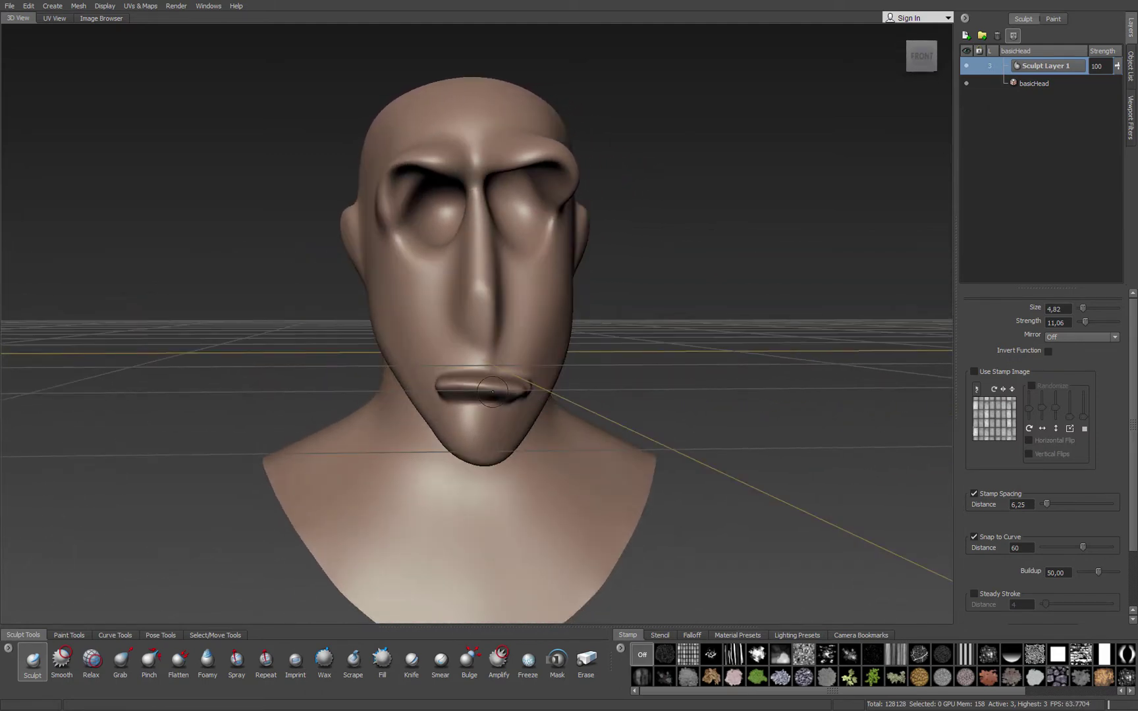
Smooth the sculpted lips into the lower face with the Smooth brush at 86.03 strength, enlarging the brush to 19.71.
{"action": "left_click", "coordinate": [62, 659]}
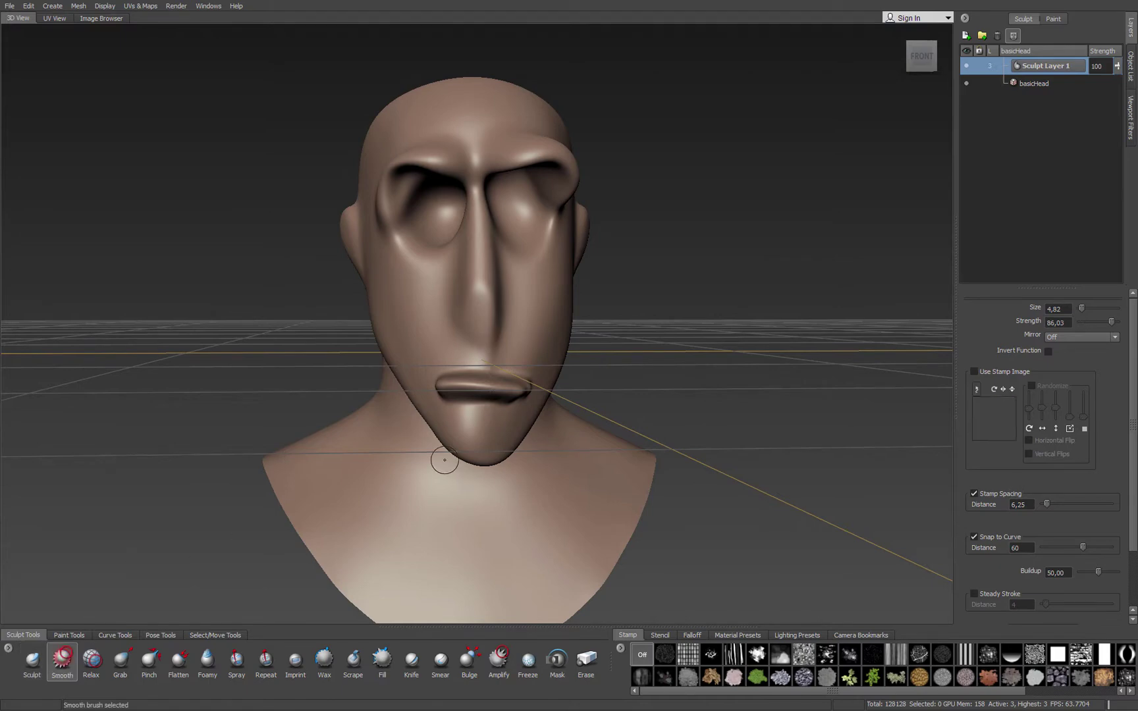
{"action": "mouse_move", "coordinate": [525, 389]}
{"action": "left_mouse_down"}
{"action": "mouse_move", "coordinate": [461, 389]}
{"action": "mouse_move", "coordinate": [520, 377]}
{"action": "mouse_move", "coordinate": [502, 393]}
{"action": "left_mouse_up"}
{"action": "key", "text": "b"}
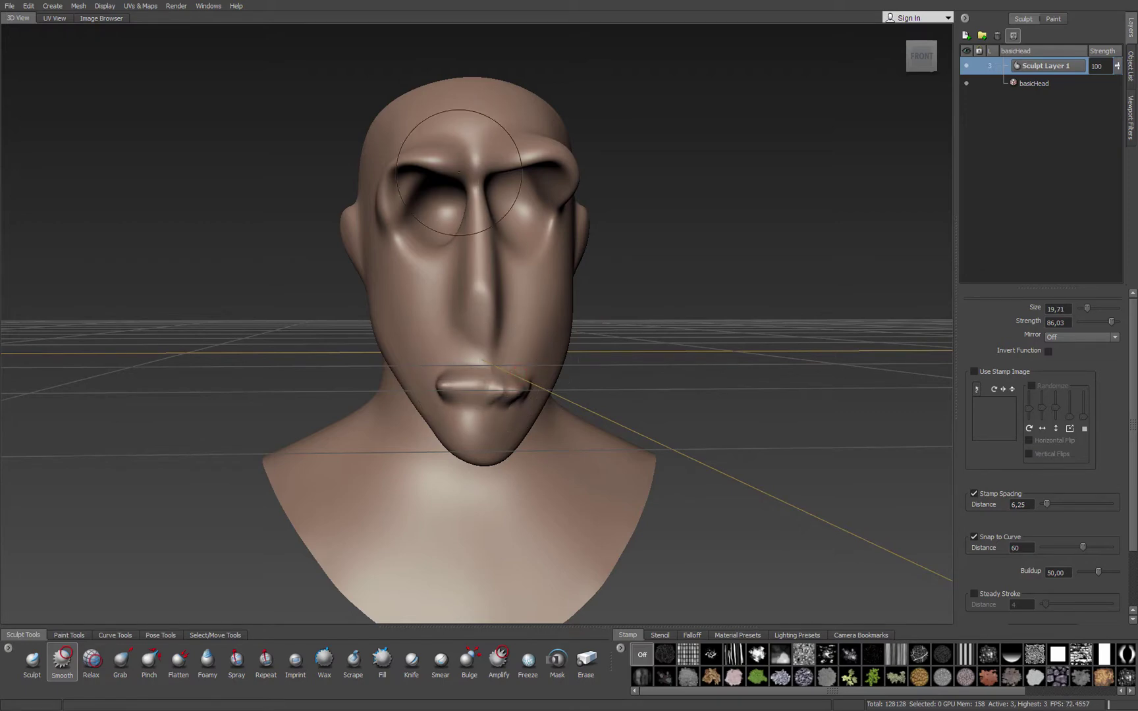
{"action": "left_click_drag", "start_coordinate": [469, 152], "coordinate": [441, 229], "text": "alt"}
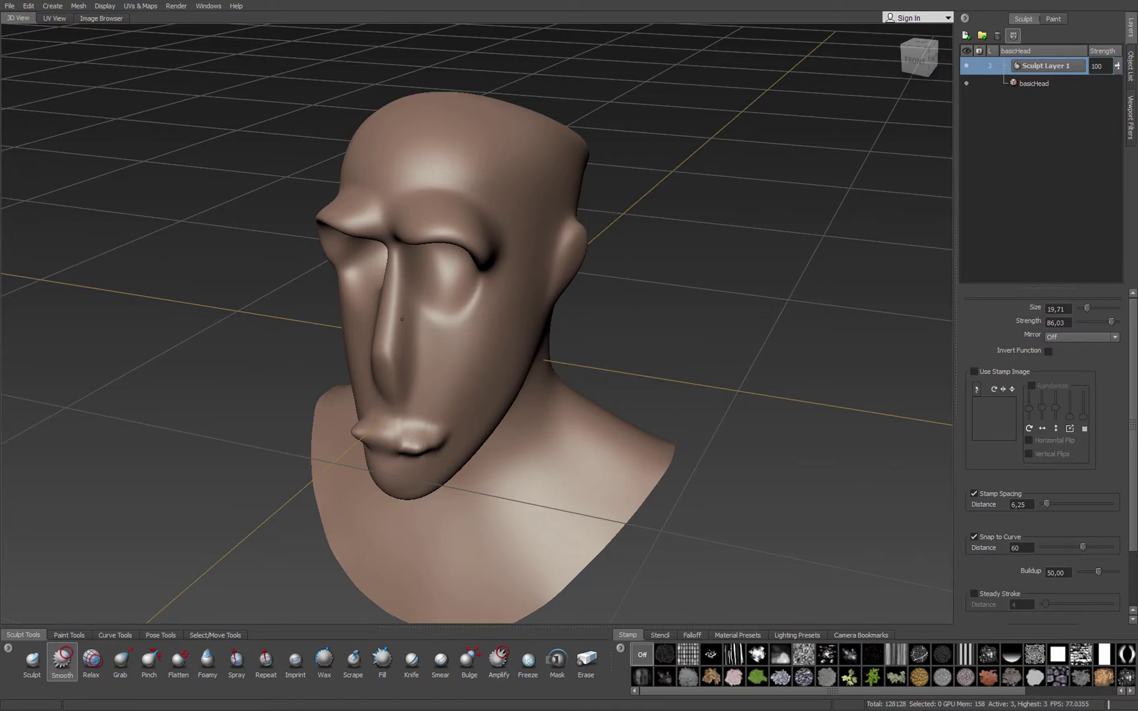
{"action": "mouse_move", "coordinate": [402, 319]}
{"action": "left_mouse_down", "text": "alt"}
{"action": "mouse_move", "coordinate": [471, 283]}
{"action": "mouse_move", "coordinate": [490, 244]}
{"action": "left_mouse_up", "text": "alt"}
{"action": "mouse_move", "coordinate": [520, 415]}
{"action": "left_mouse_down"}
{"action": "mouse_move", "coordinate": [456, 404]}
{"action": "mouse_move", "coordinate": [469, 399]}
{"action": "left_mouse_up"}
{"action": "left_click_drag", "start_coordinate": [488, 389], "coordinate": [408, 362], "text": "alt"}
{"action": "left_click_drag", "start_coordinate": [399, 395], "coordinate": [426, 396]}
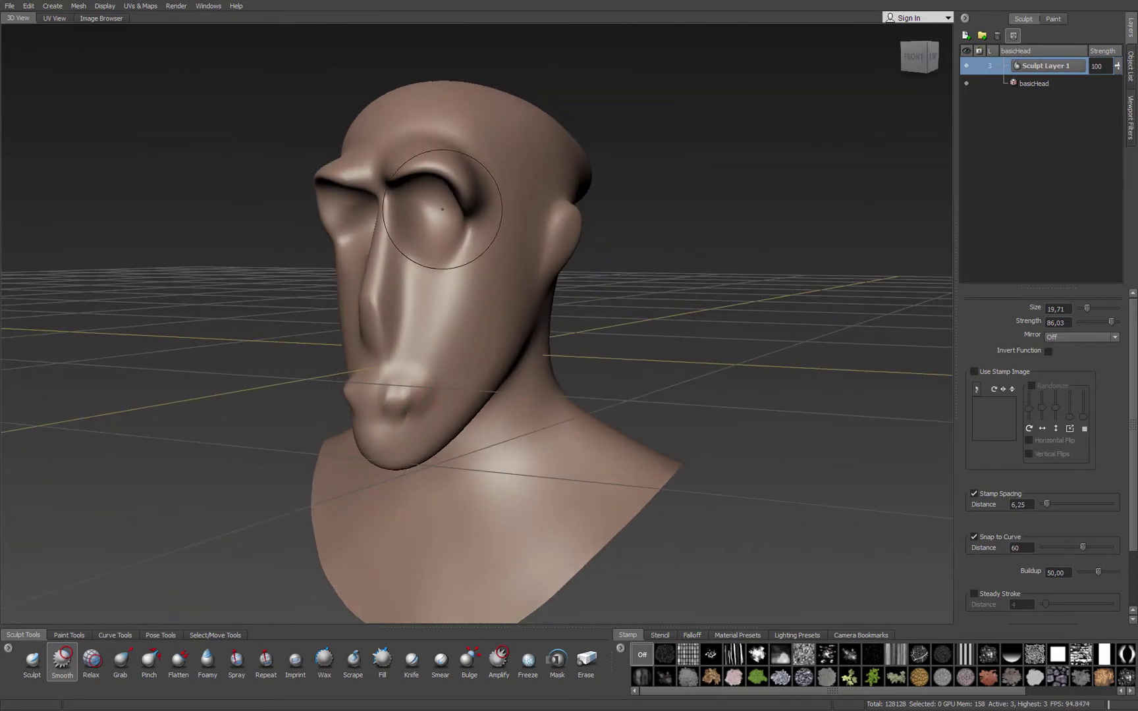
{"action": "left_click_drag", "start_coordinate": [442, 209], "coordinate": [454, 199]}
{"action": "left_click_drag", "start_coordinate": [455, 288], "coordinate": [468, 309], "text": "alt"}
{"action": "mouse_move", "coordinate": [474, 434]}
{"action": "left_mouse_down"}
{"action": "mouse_move", "coordinate": [468, 420]}
{"action": "mouse_move", "coordinate": [553, 416]}
{"action": "mouse_move", "coordinate": [185, 389]}
{"action": "left_mouse_up"}
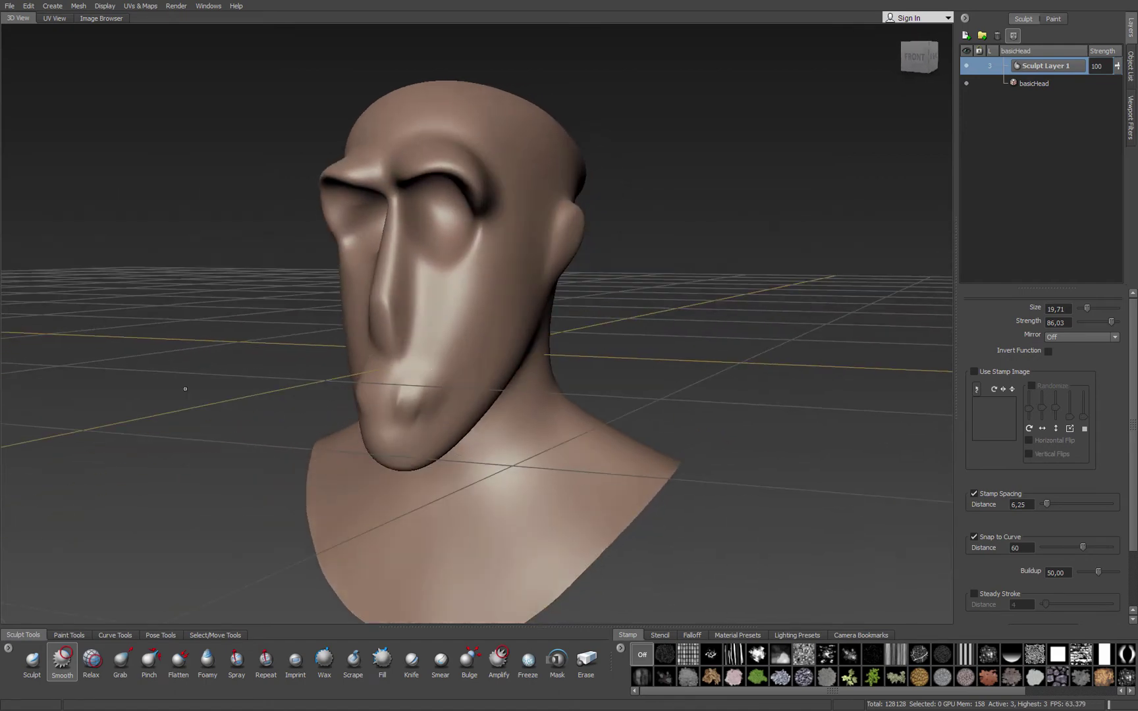
Sculpt a ridge from the cheek down to the jaw with the Sculpt brush at a size of 3.13, and smooth it.
{"action": "left_click", "coordinate": [31, 669]}
{"action": "mouse_move", "coordinate": [399, 457]}
{"action": "left_mouse_down", "text": "alt"}
{"action": "mouse_move", "coordinate": [418, 394]}
{"action": "mouse_move", "coordinate": [360, 405]}
{"action": "mouse_move", "coordinate": [430, 390]}
{"action": "mouse_move", "coordinate": [445, 374]}
{"action": "mouse_move", "coordinate": [407, 436]}
{"action": "left_mouse_up", "text": "alt"}
{"action": "left_click", "coordinate": [445, 376]}
{"action": "key", "text": "b"}
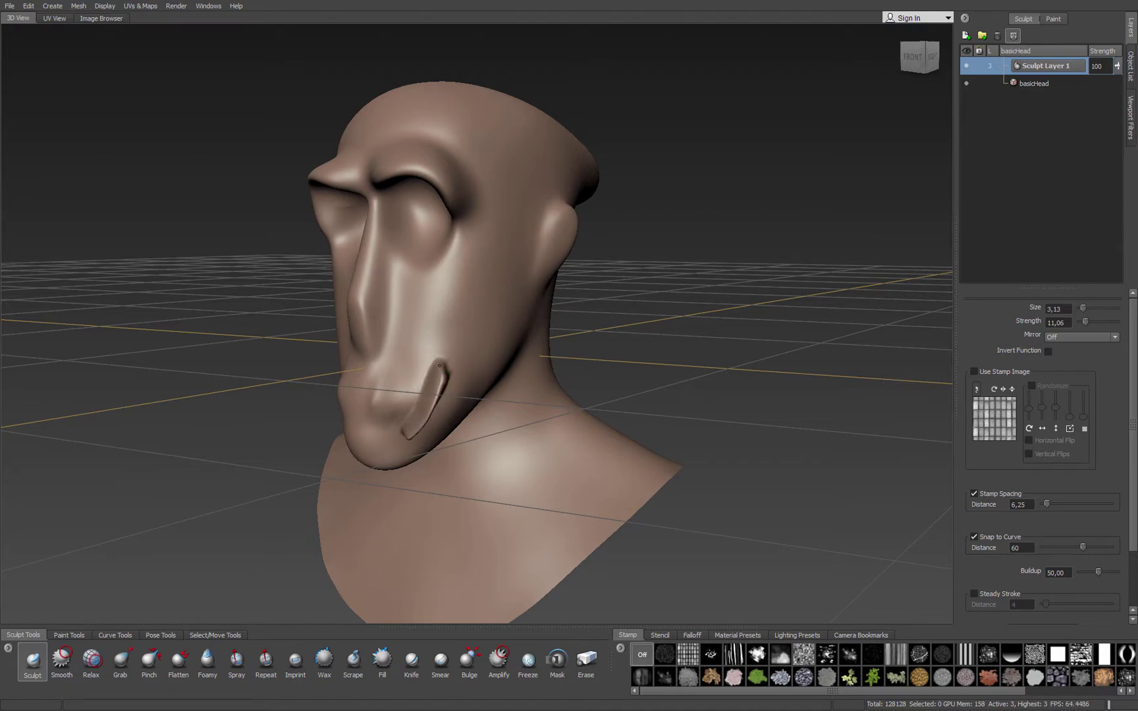
{"action": "key", "text": "shift"}
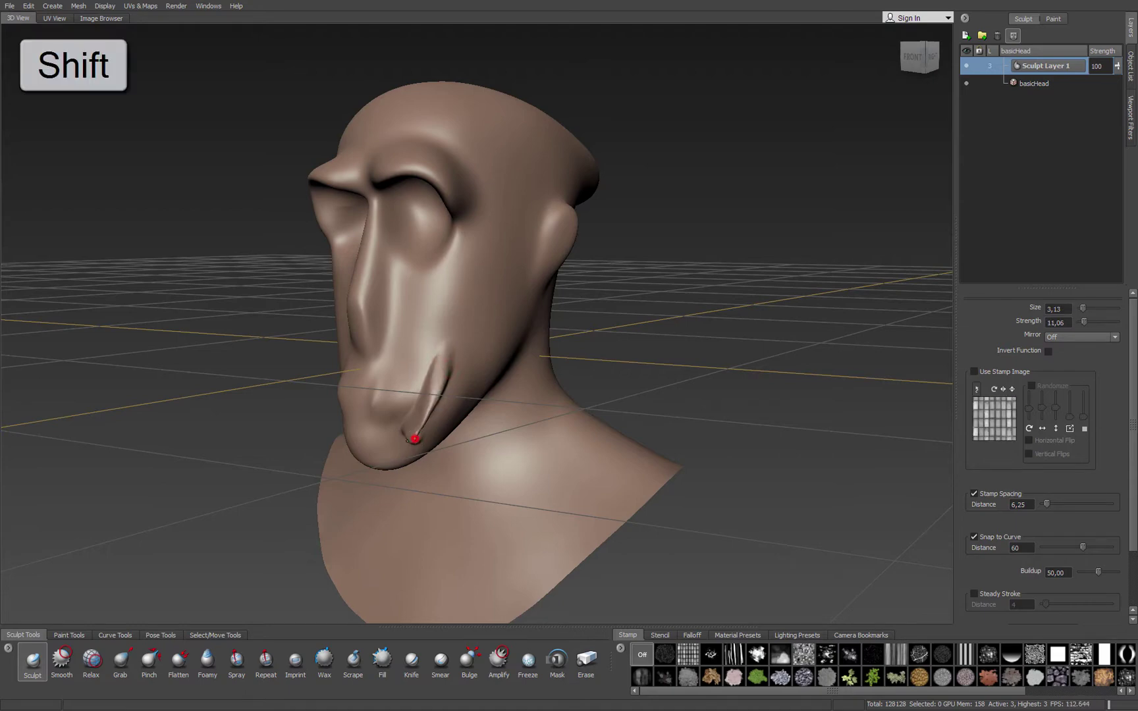
{"action": "mouse_move", "coordinate": [406, 437]}
{"action": "left_mouse_down", "text": "shift"}
{"action": "mouse_move", "coordinate": [405, 422]}
{"action": "mouse_move", "coordinate": [425, 409]}
{"action": "mouse_move", "coordinate": [417, 432]}
{"action": "mouse_move", "coordinate": [420, 420]}
{"action": "mouse_move", "coordinate": [347, 387]}
{"action": "mouse_move", "coordinate": [359, 404]}
{"action": "mouse_move", "coordinate": [575, 350]}
{"action": "left_mouse_up", "text": "shift"}
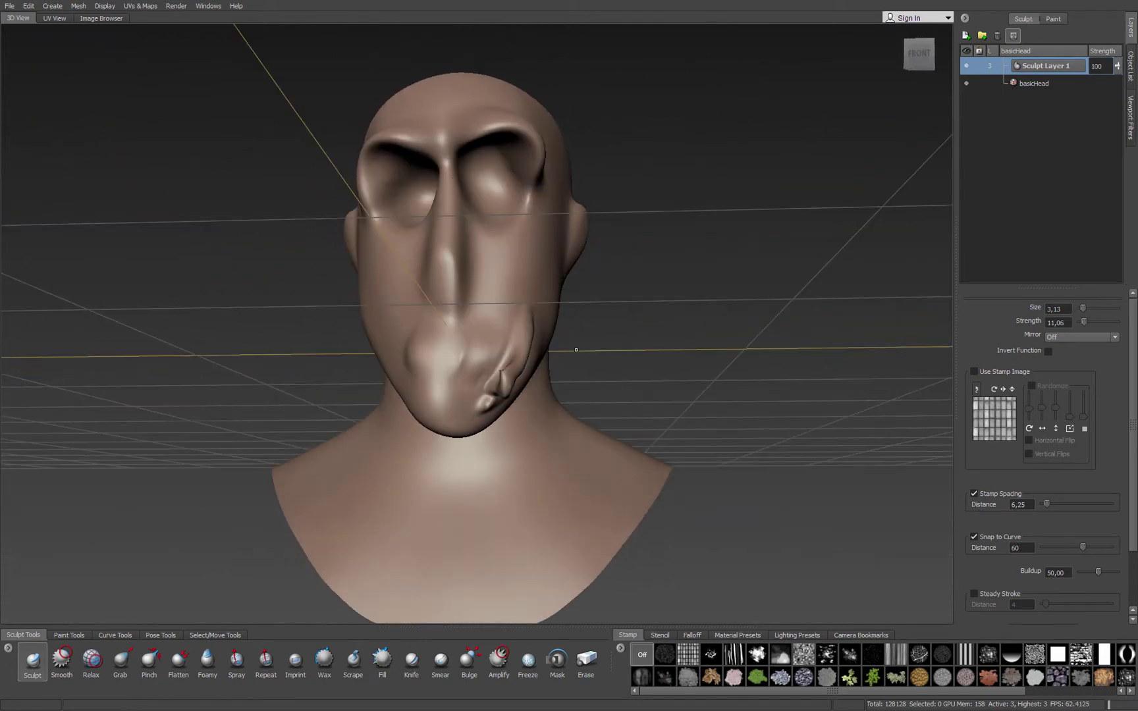
Adjust the Sculpt brush size interactively and set its strength to about 22.78.
{"action": "key", "text": "b"}
{"action": "mouse_move", "coordinate": [652, 357]}
{"action": "left_mouse_down"}
{"action": "mouse_move", "coordinate": [714, 356]}
{"action": "mouse_move", "coordinate": [573, 421]}
{"action": "left_mouse_up"}
{"action": "key", "text": "m"}
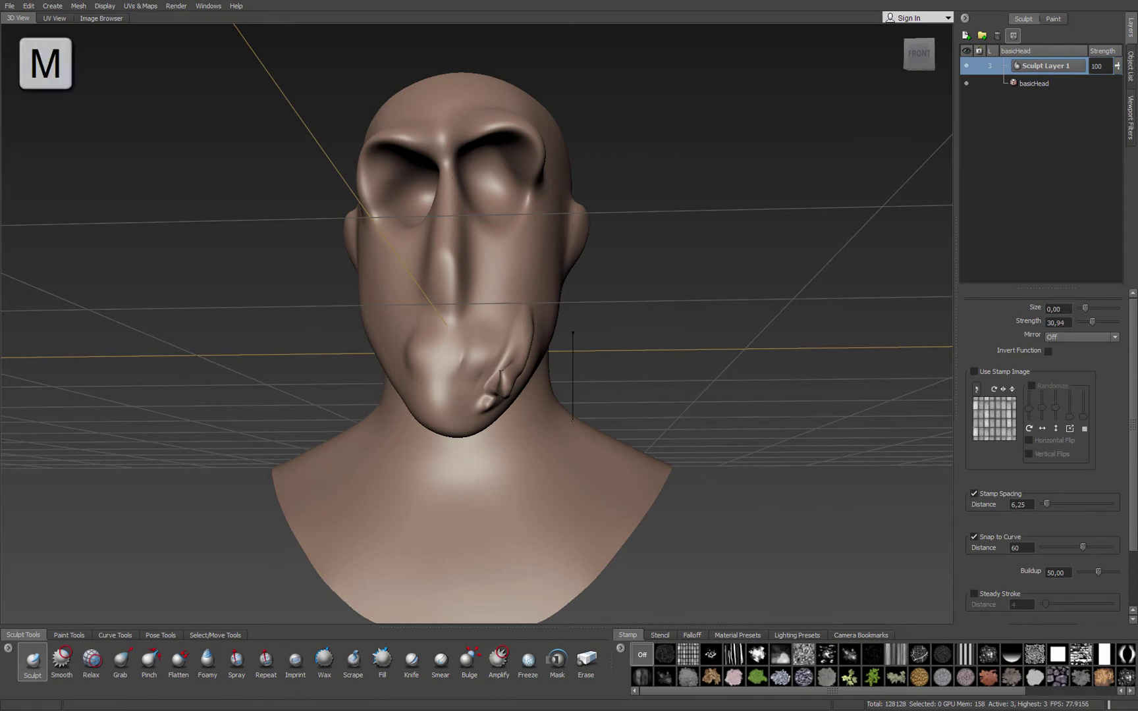
{"action": "left_click_drag", "start_coordinate": [573, 420], "coordinate": [553, 410], "text": "alt"}
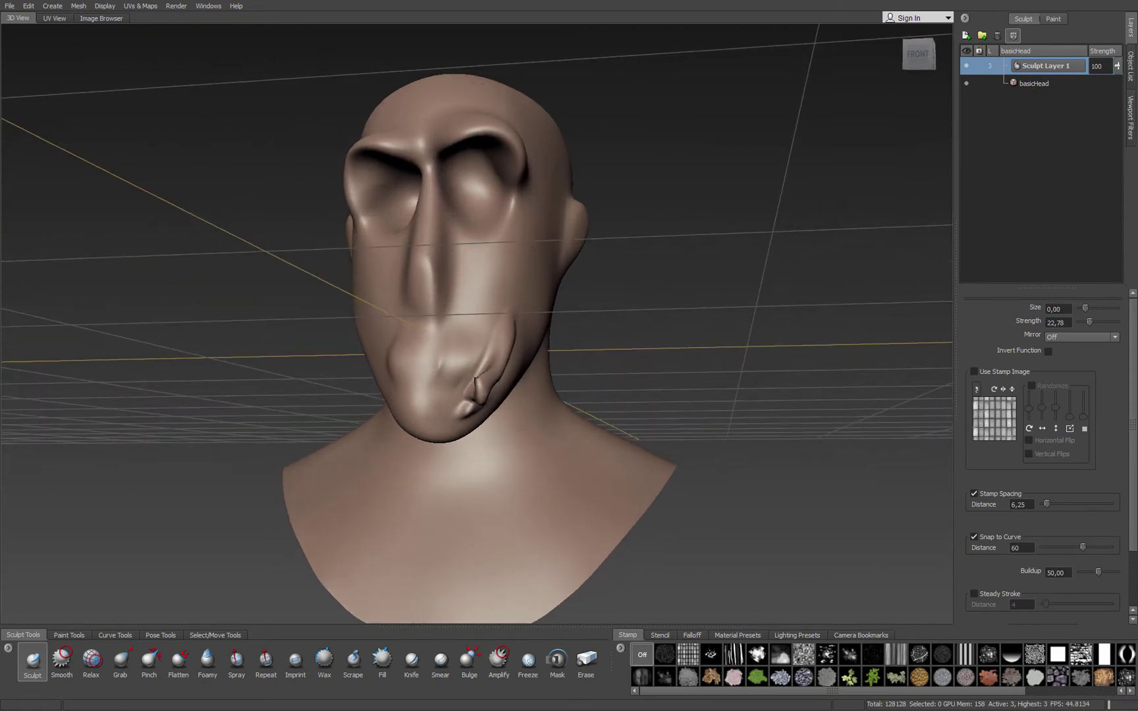
Sculpt ridges on the cheek in front of the ear and smooth the cheek and jaw ridges at a brush size of 5.54.
{"action": "mouse_move", "coordinate": [519, 284]}
{"action": "left_mouse_down", "text": "alt"}
{"action": "mouse_move", "coordinate": [507, 247]}
{"action": "mouse_move", "coordinate": [493, 305]}
{"action": "mouse_move", "coordinate": [465, 282]}
{"action": "mouse_move", "coordinate": [453, 314]}
{"action": "mouse_move", "coordinate": [422, 282]}
{"action": "mouse_move", "coordinate": [478, 295]}
{"action": "mouse_move", "coordinate": [461, 318]}
{"action": "mouse_move", "coordinate": [473, 273]}
{"action": "mouse_move", "coordinate": [463, 280]}
{"action": "left_mouse_up", "text": "alt"}
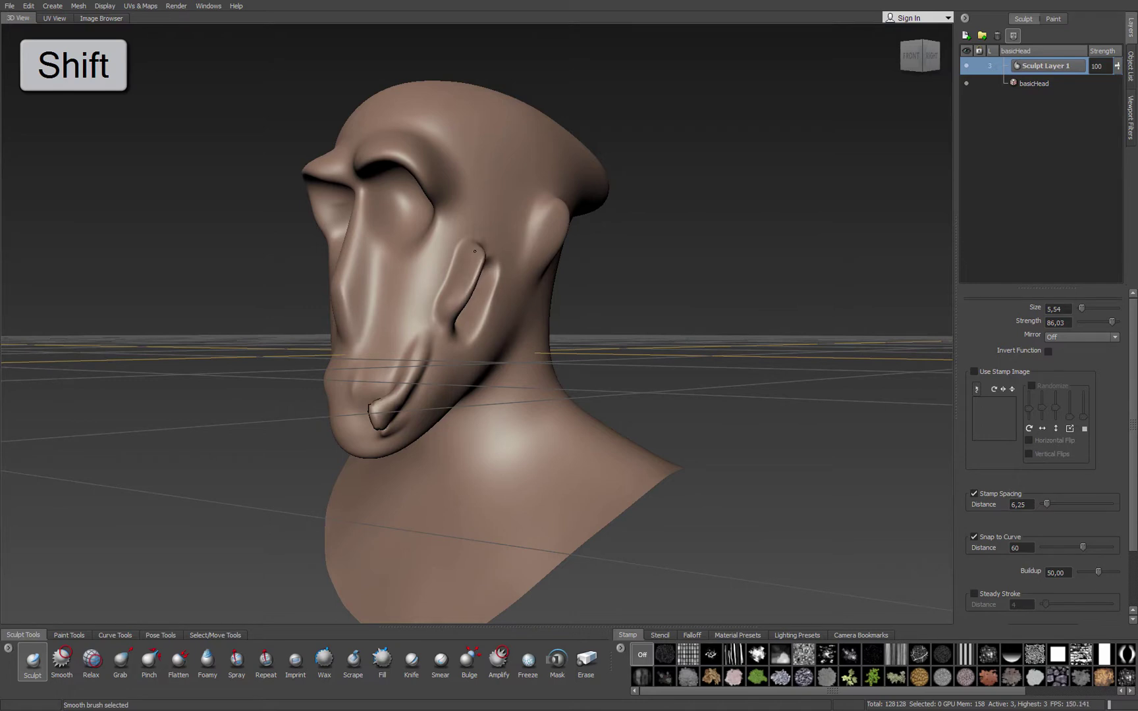
{"action": "left_click_drag", "start_coordinate": [475, 250], "coordinate": [445, 269], "text": "shift"}
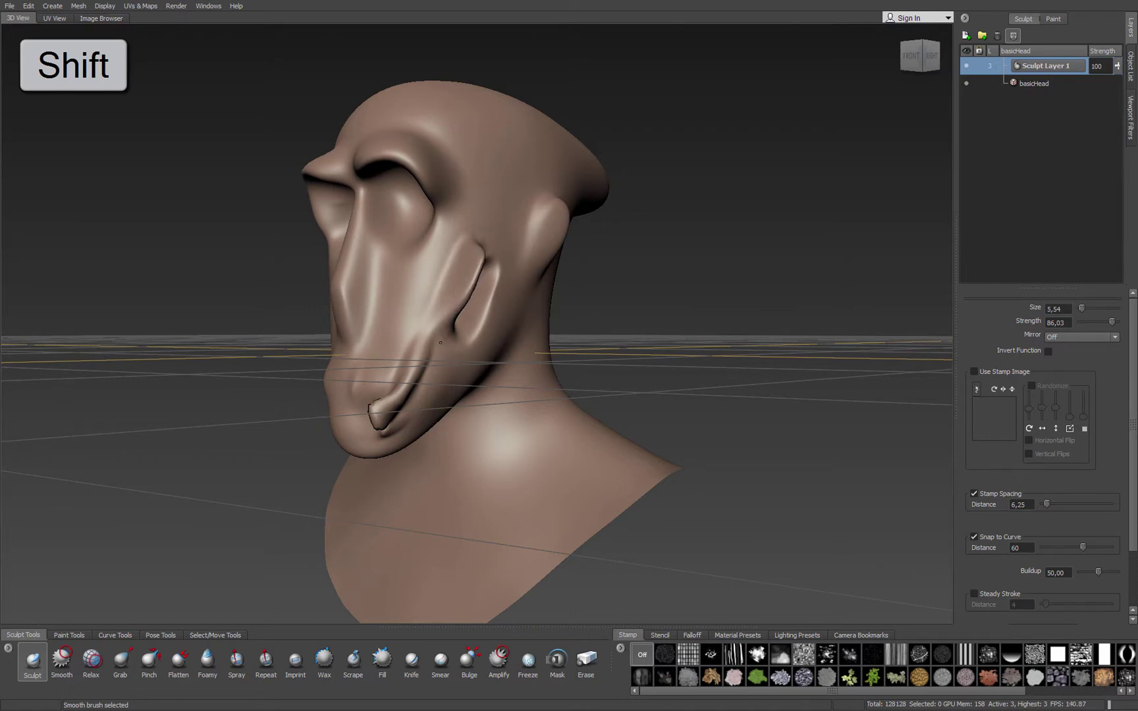
{"action": "left_click_drag", "start_coordinate": [433, 328], "coordinate": [382, 421], "text": "shift"}
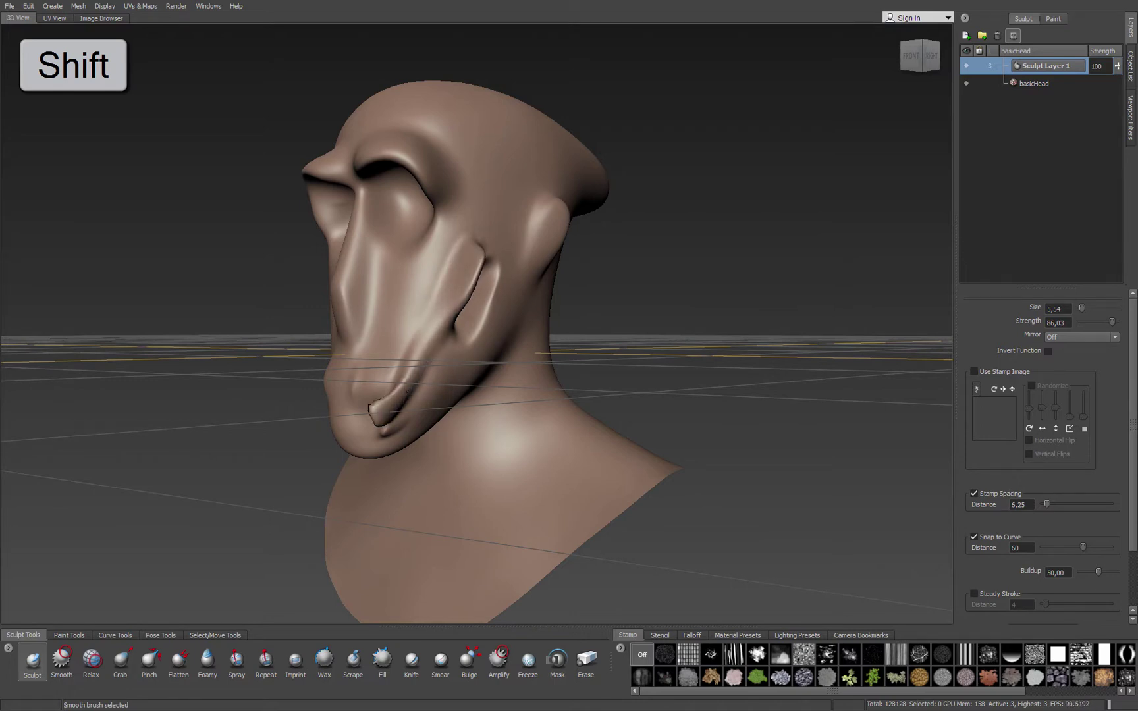
Even out the folds beside the chin with the Relax brush at 78.38 strength, and finish them with the Smooth brush.
{"action": "left_click", "coordinate": [93, 665]}
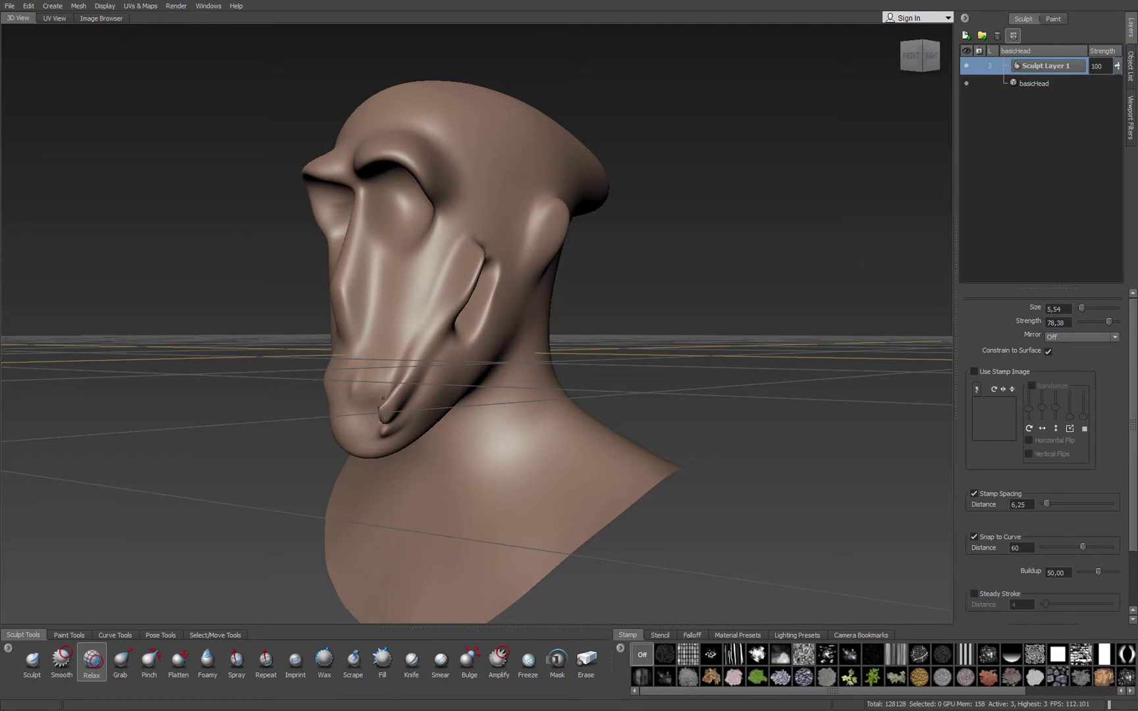
{"action": "left_click_drag", "start_coordinate": [360, 438], "coordinate": [445, 423], "text": "alt"}
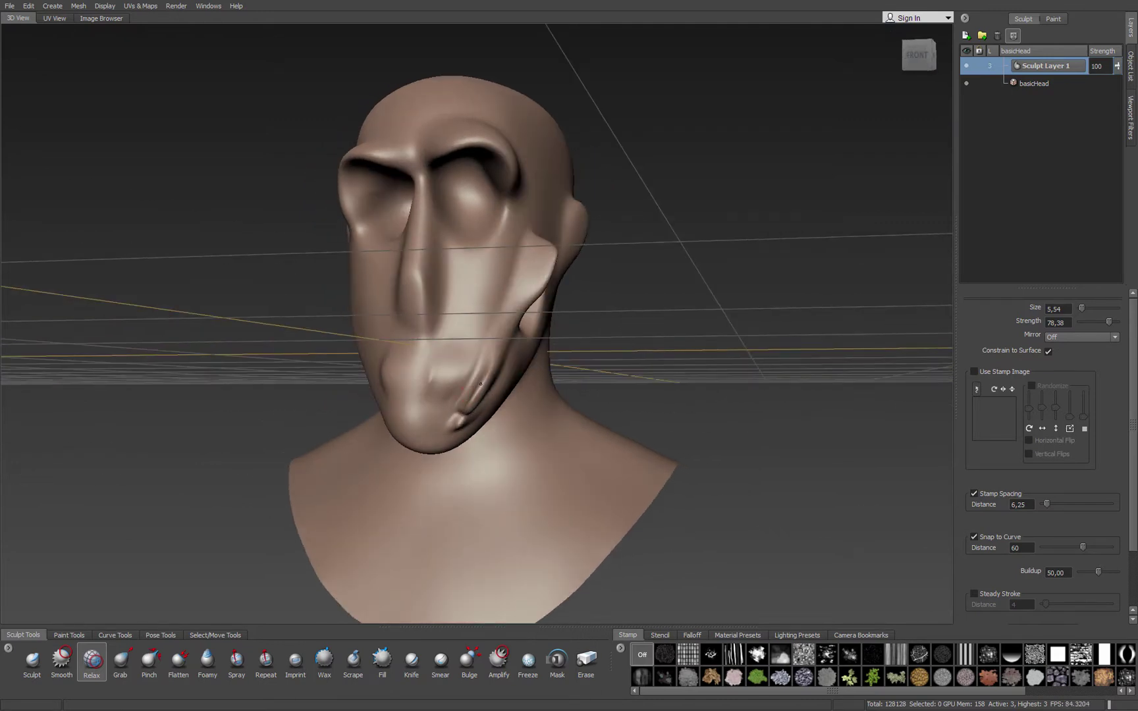
{"action": "left_click_drag", "start_coordinate": [474, 376], "coordinate": [463, 447], "text": "alt"}
{"action": "key", "text": "2"}
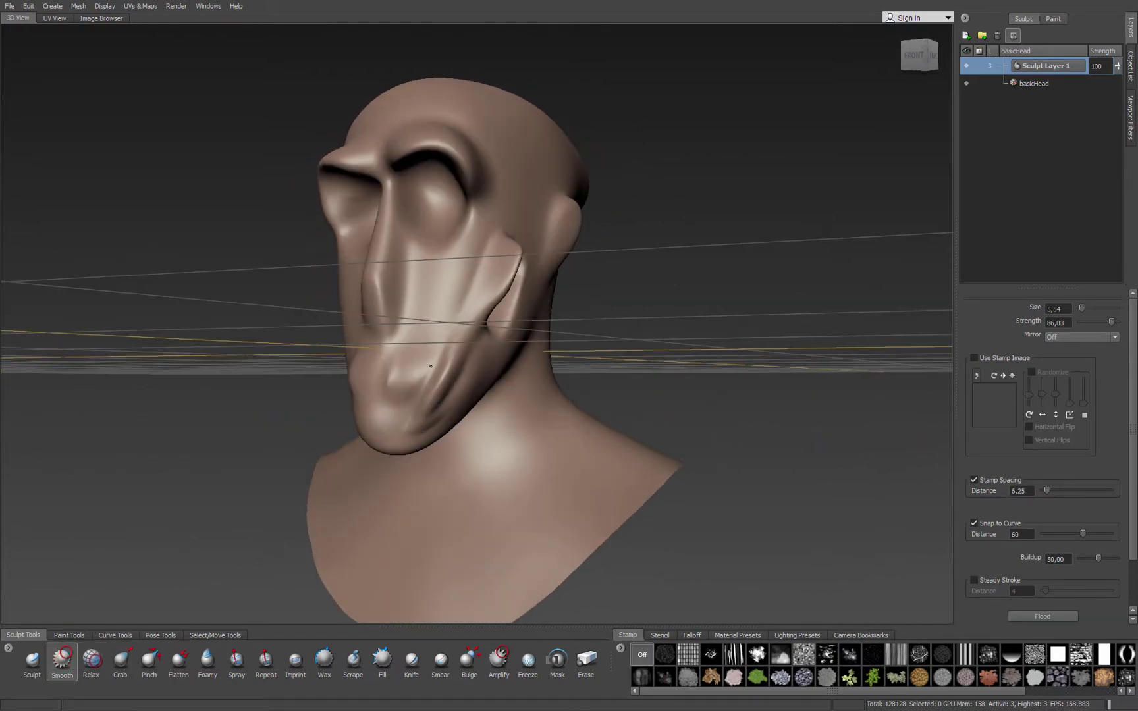
{"action": "left_click_drag", "start_coordinate": [510, 421], "coordinate": [555, 404], "text": "alt"}
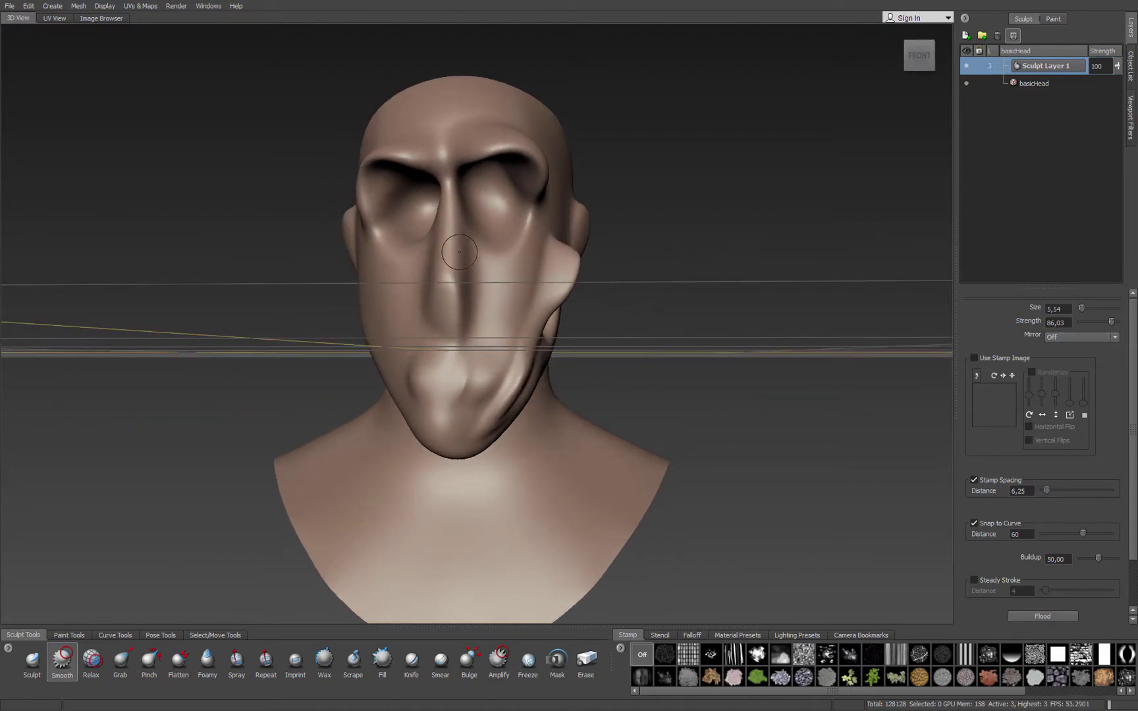
Start a new scene from the Basic Head starting point without saving the current sculpture.
{"action": "left_click", "coordinate": [9, 7]}
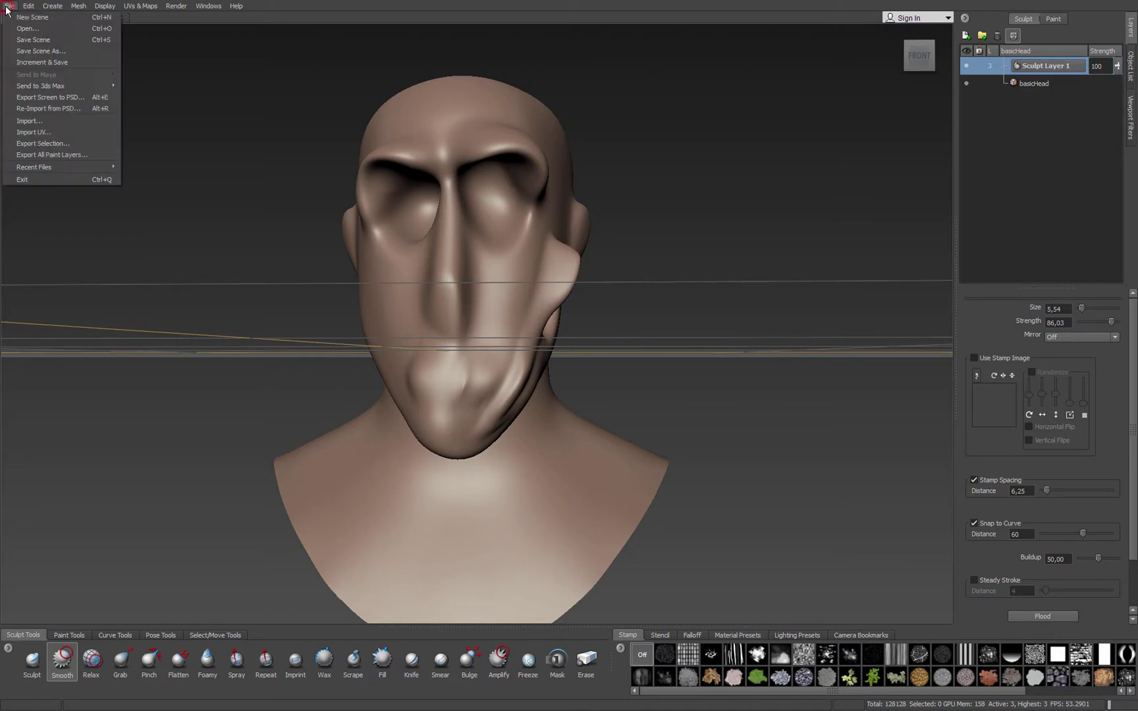
{"action": "left_click", "coordinate": [16, 17]}
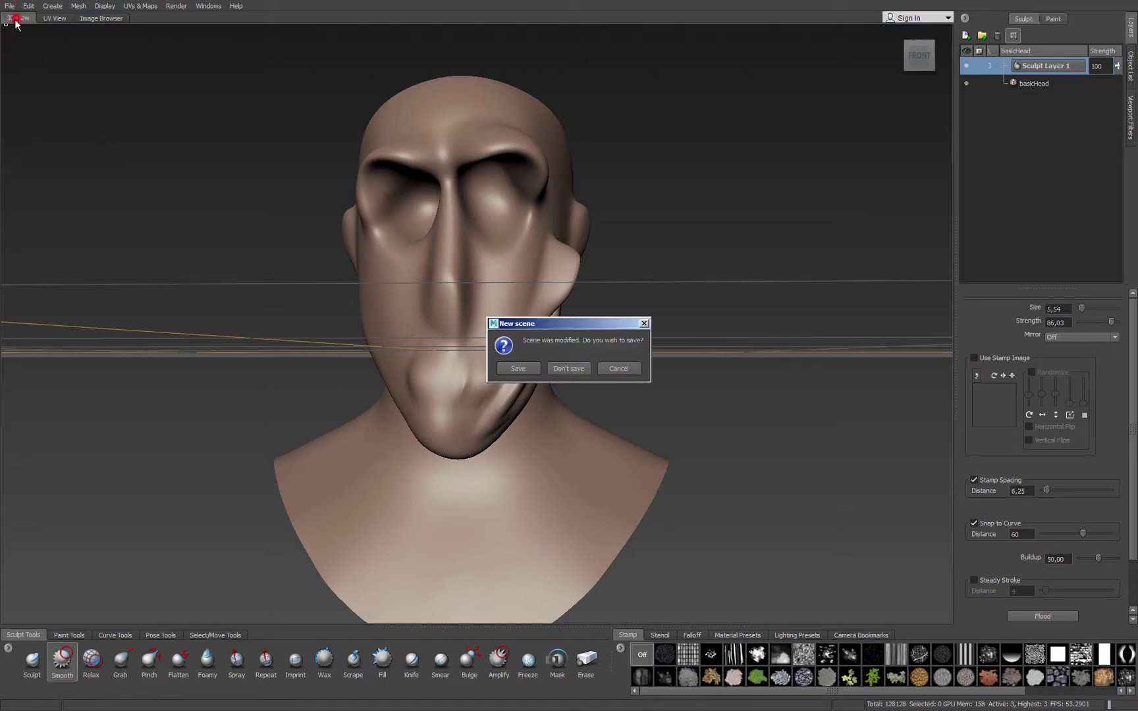
{"action": "left_click", "coordinate": [566, 370]}
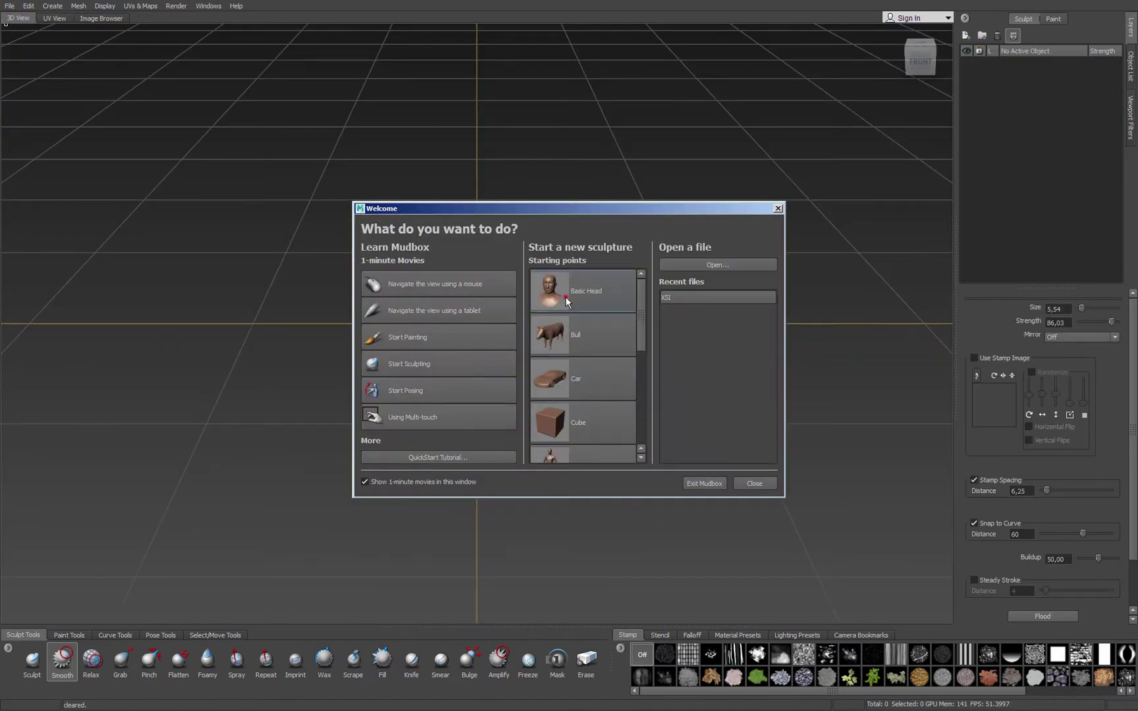
{"action": "left_click", "coordinate": [565, 298]}
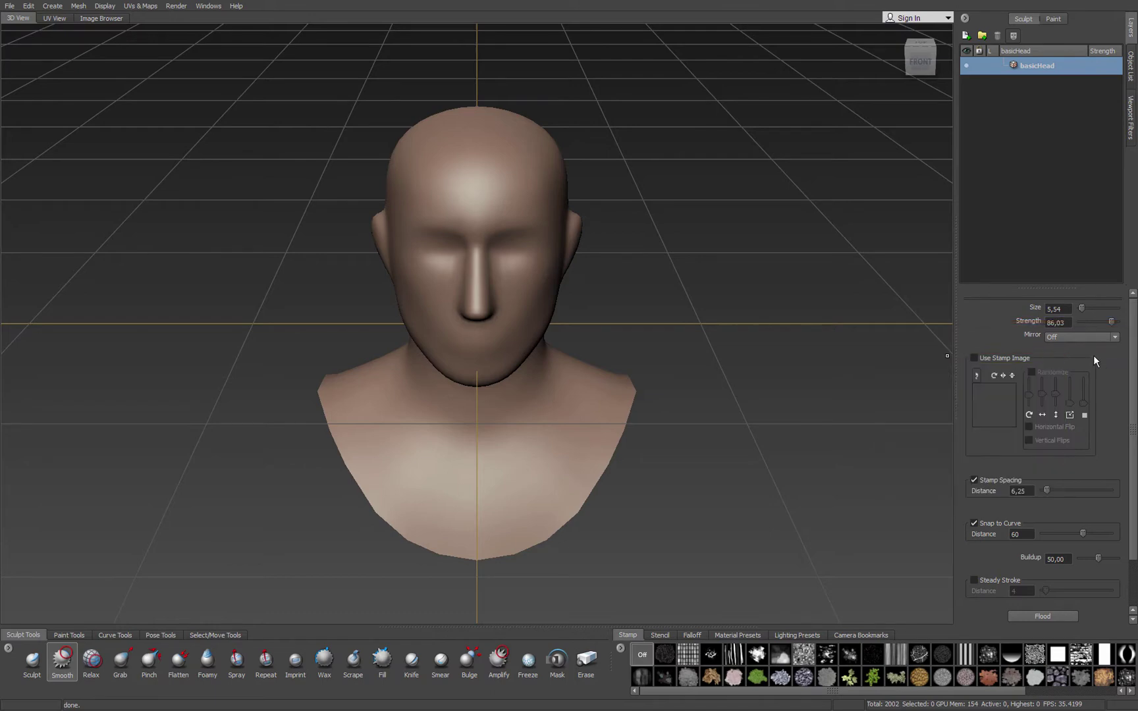
Set the brush mirroring of the Smooth brush to the X axis.
{"action": "left_click", "coordinate": [1116, 337]}
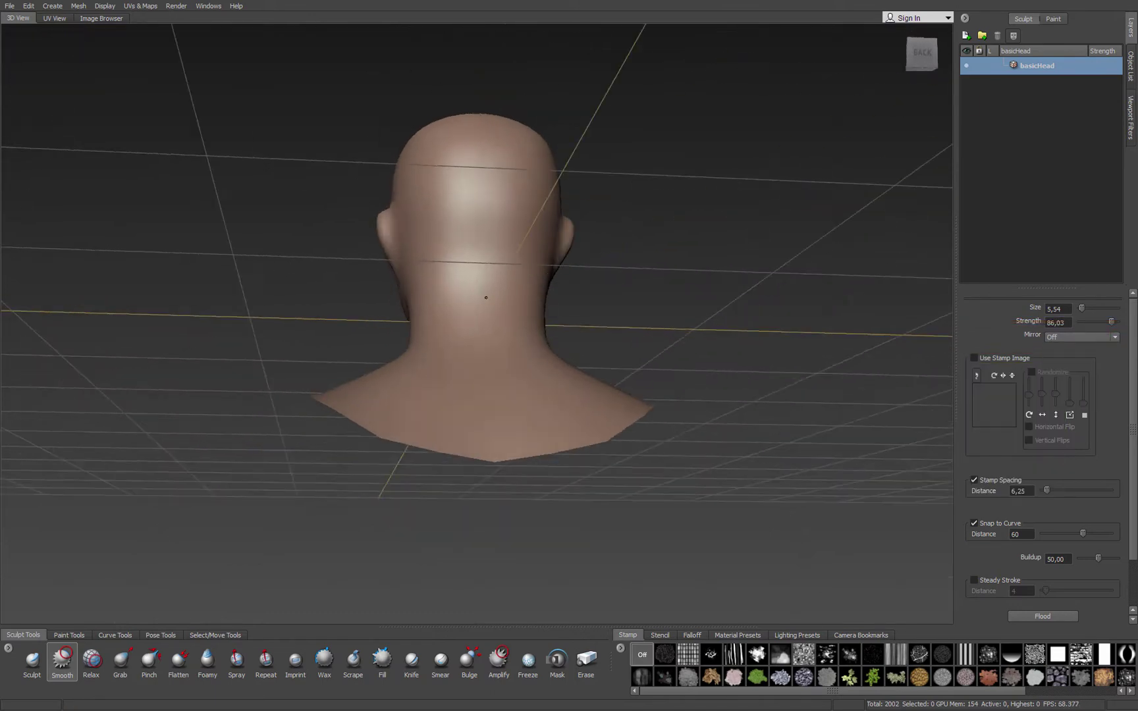
{"action": "left_click_drag", "start_coordinate": [485, 297], "coordinate": [807, 349], "text": "alt"}
{"action": "left_click", "coordinate": [1087, 339]}
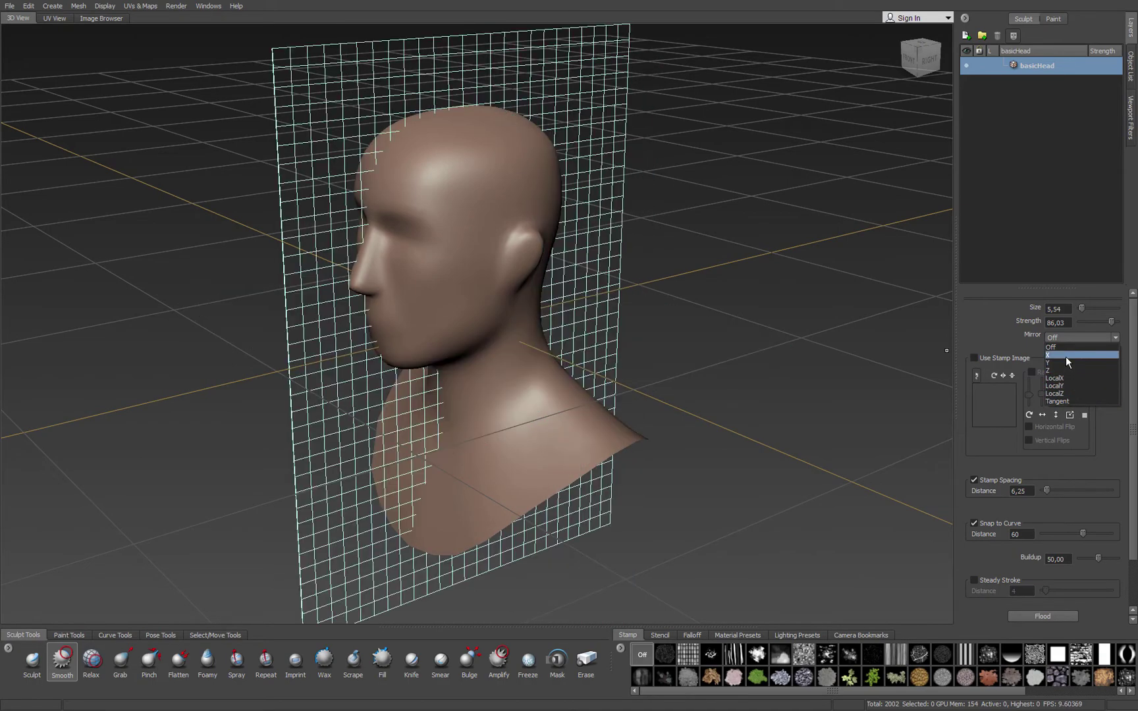
{"action": "left_click", "coordinate": [1066, 357]}
Subdivide the head mesh to level 2.
{"action": "left_click_drag", "start_coordinate": [408, 290], "coordinate": [554, 214], "text": "alt"}
{"action": "right_click_drag", "start_coordinate": [554, 213], "coordinate": [500, 204], "text": "alt"}
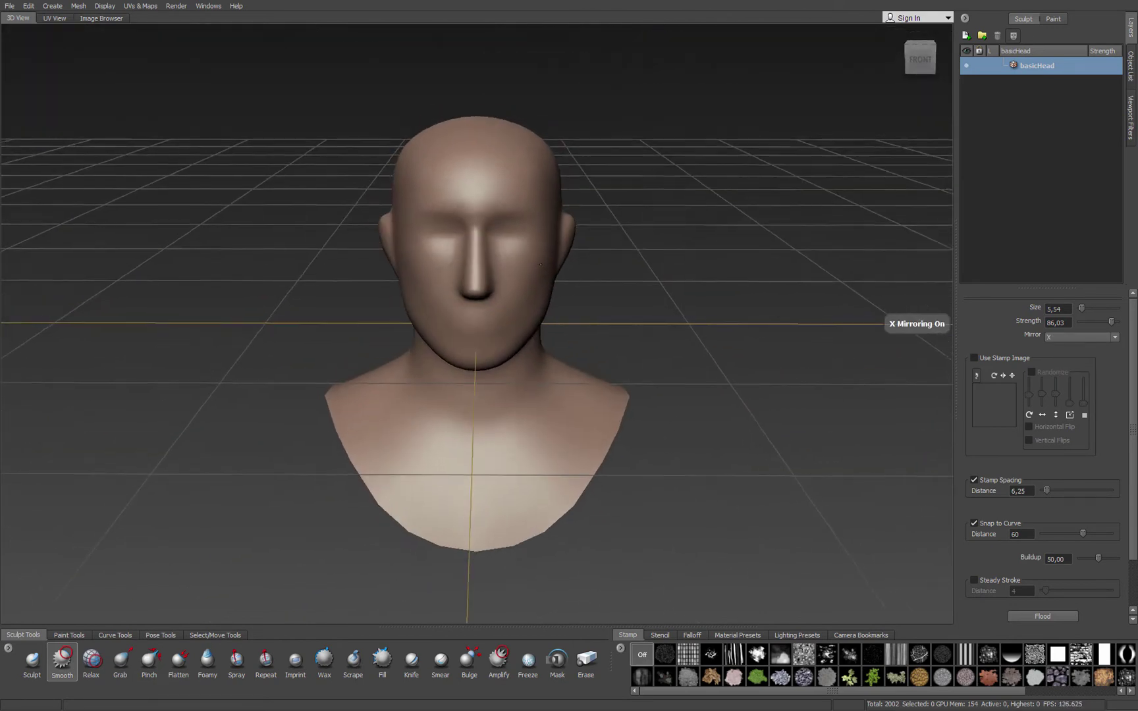
{"action": "middle_click_drag", "start_coordinate": [490, 197], "coordinate": [589, 342], "text": "alt"}
{"action": "right_click_drag", "start_coordinate": [588, 341], "coordinate": [653, 340], "text": "alt"}
{"action": "middle_click_drag", "start_coordinate": [653, 340], "coordinate": [549, 239], "text": "alt"}
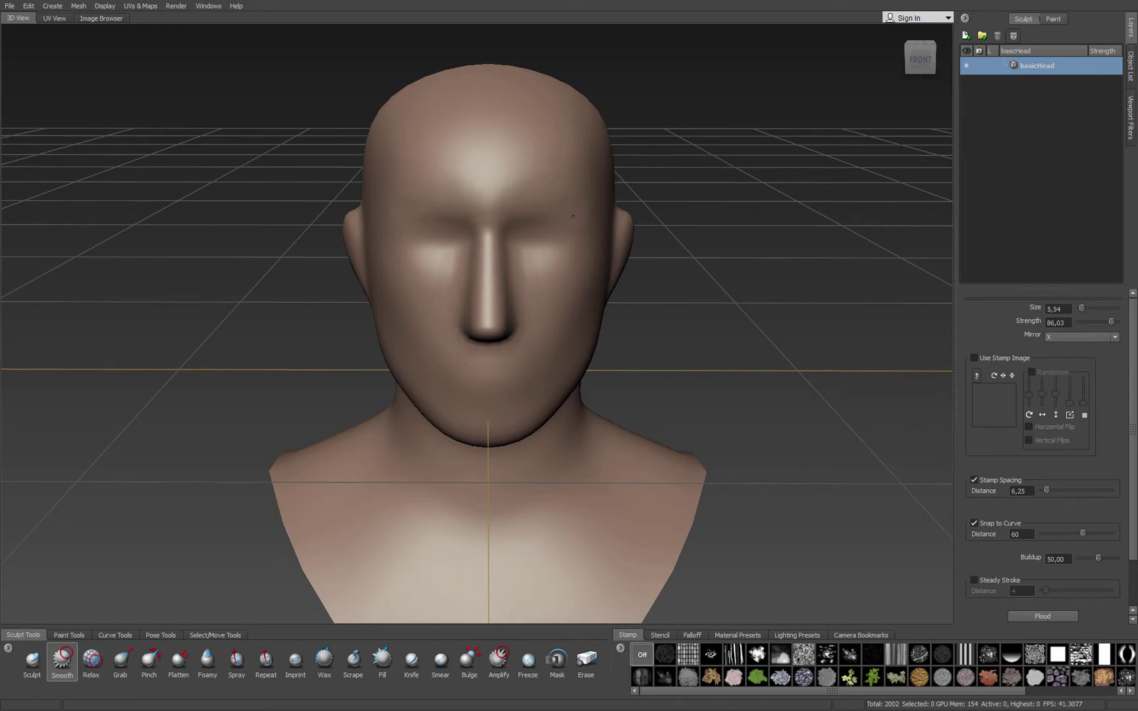
{"action": "key", "text": "shift+d"}
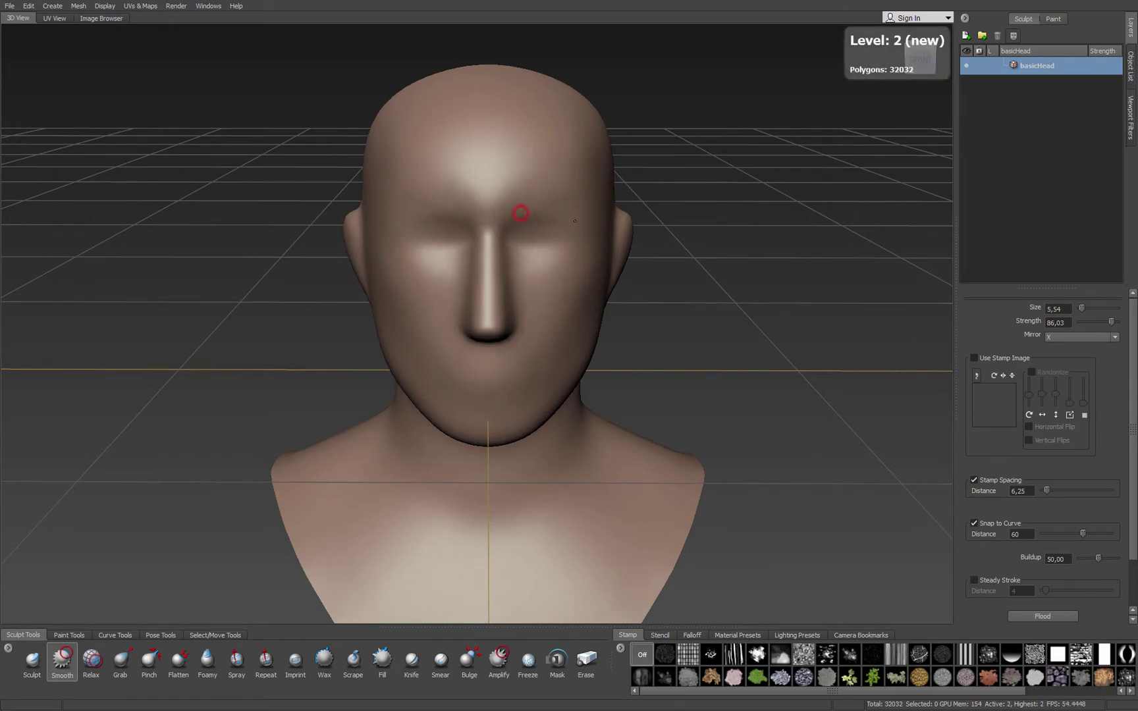
Try sculpting mirrored brow ridges above the eyes with the Sculpt brush at a size of 5.54 and a strength of 24.21.
{"action": "left_click", "coordinate": [32, 659]}
{"action": "mouse_move", "coordinate": [519, 210]}
{"action": "left_mouse_down"}
{"action": "mouse_move", "coordinate": [542, 205]}
{"action": "mouse_move", "coordinate": [570, 229]}
{"action": "mouse_move", "coordinate": [509, 215]}
{"action": "left_mouse_up"}
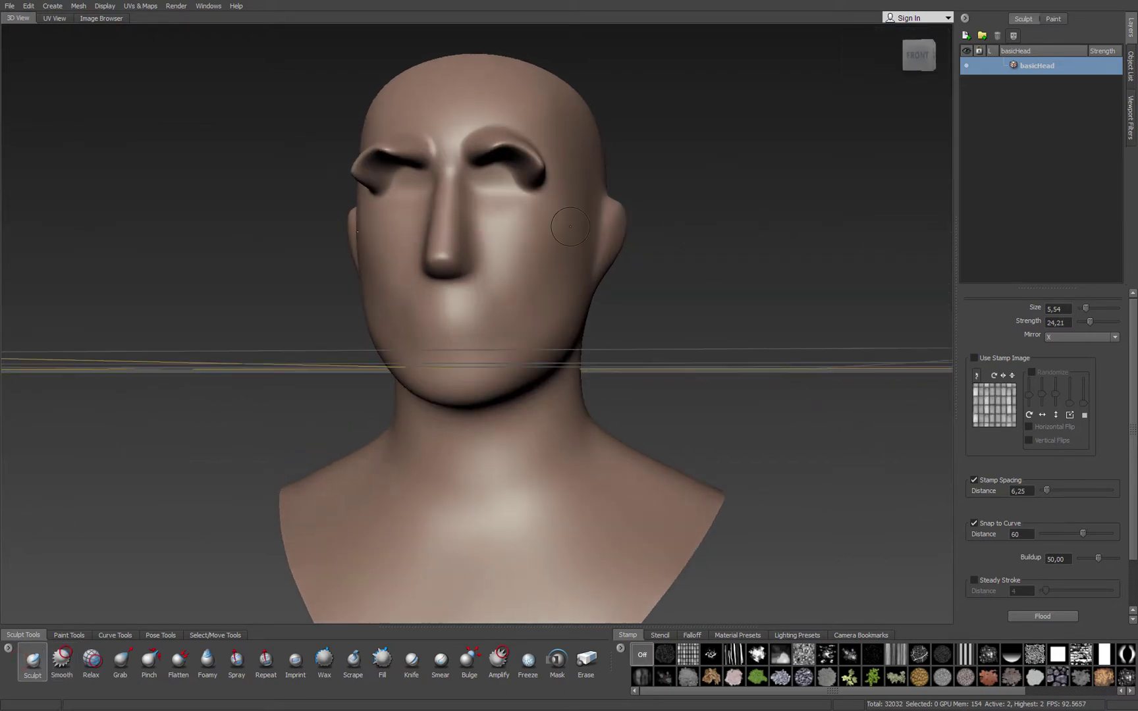
{"action": "key", "text": "ctrl+z"}
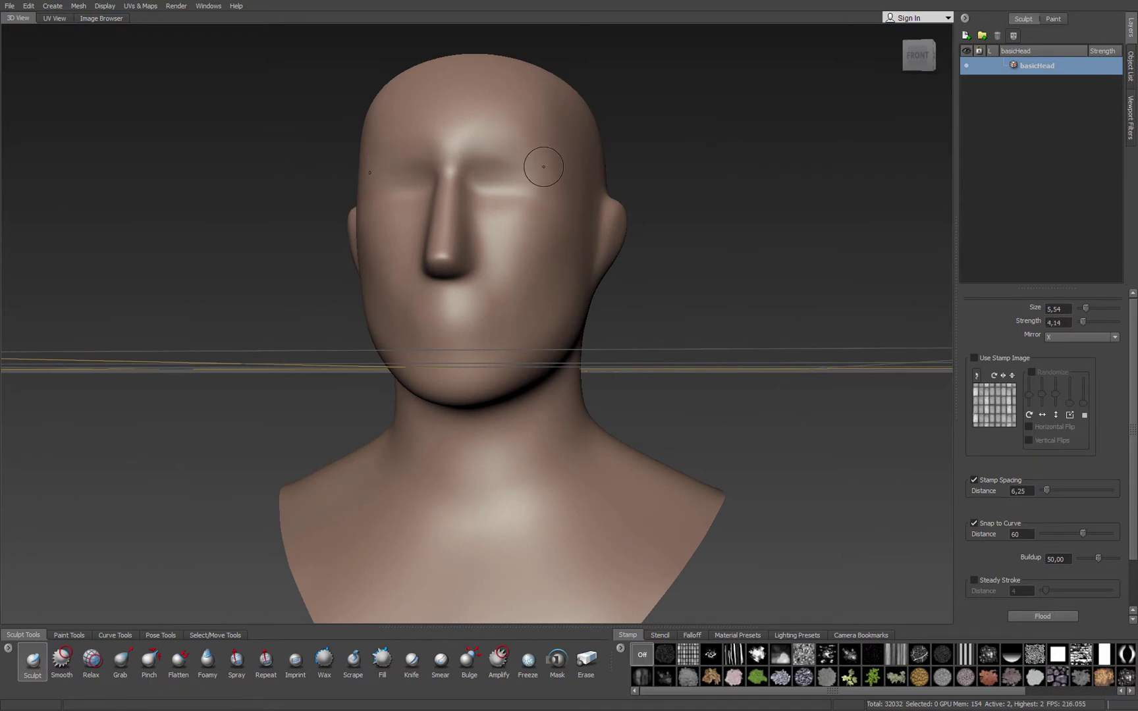
Sculpt mirrored freehand strokes in front of and above the ears with the Sculpt brush at a strength of 4.14.
{"action": "mouse_move", "coordinate": [586, 180]}
{"action": "left_mouse_down"}
{"action": "mouse_move", "coordinate": [579, 289]}
{"action": "mouse_move", "coordinate": [596, 197]}
{"action": "mouse_move", "coordinate": [578, 289]}
{"action": "mouse_move", "coordinate": [652, 291]}
{"action": "mouse_move", "coordinate": [496, 293]}
{"action": "mouse_move", "coordinate": [489, 310]}
{"action": "left_mouse_up"}
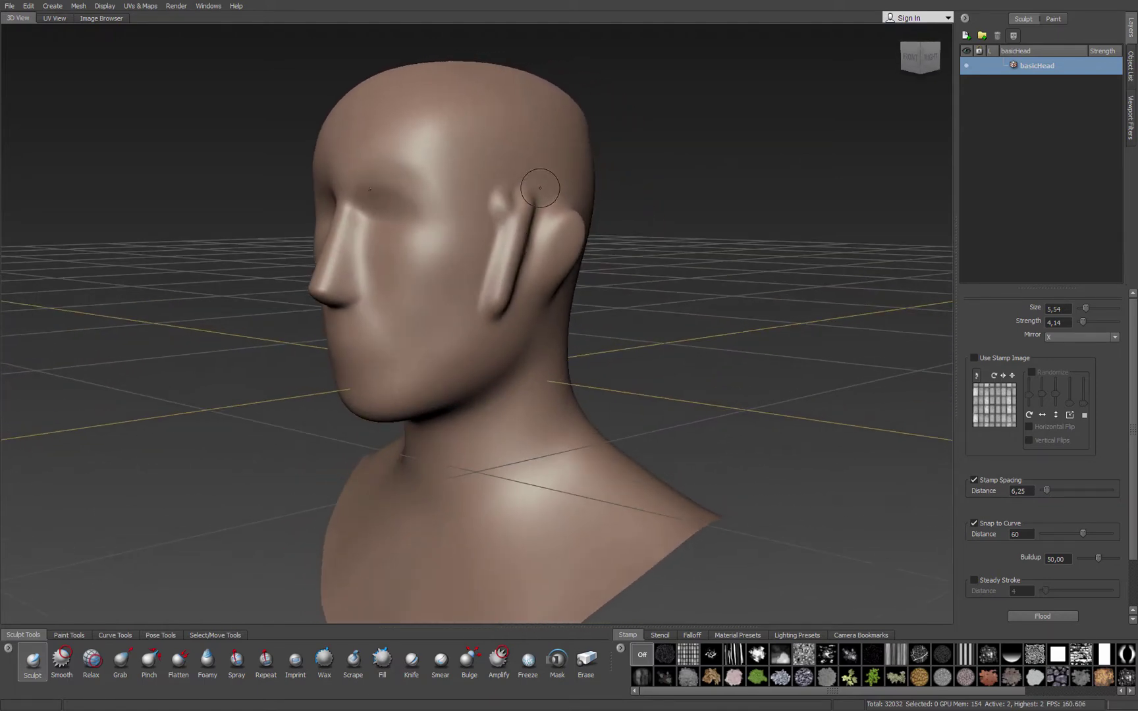
{"action": "mouse_move", "coordinate": [516, 193]}
{"action": "left_mouse_down"}
{"action": "mouse_move", "coordinate": [545, 193]}
{"action": "mouse_move", "coordinate": [504, 191]}
{"action": "mouse_move", "coordinate": [588, 174]}
{"action": "mouse_move", "coordinate": [499, 160]}
{"action": "mouse_move", "coordinate": [765, 162]}
{"action": "mouse_move", "coordinate": [540, 168]}
{"action": "mouse_move", "coordinate": [694, 169]}
{"action": "left_mouse_up"}
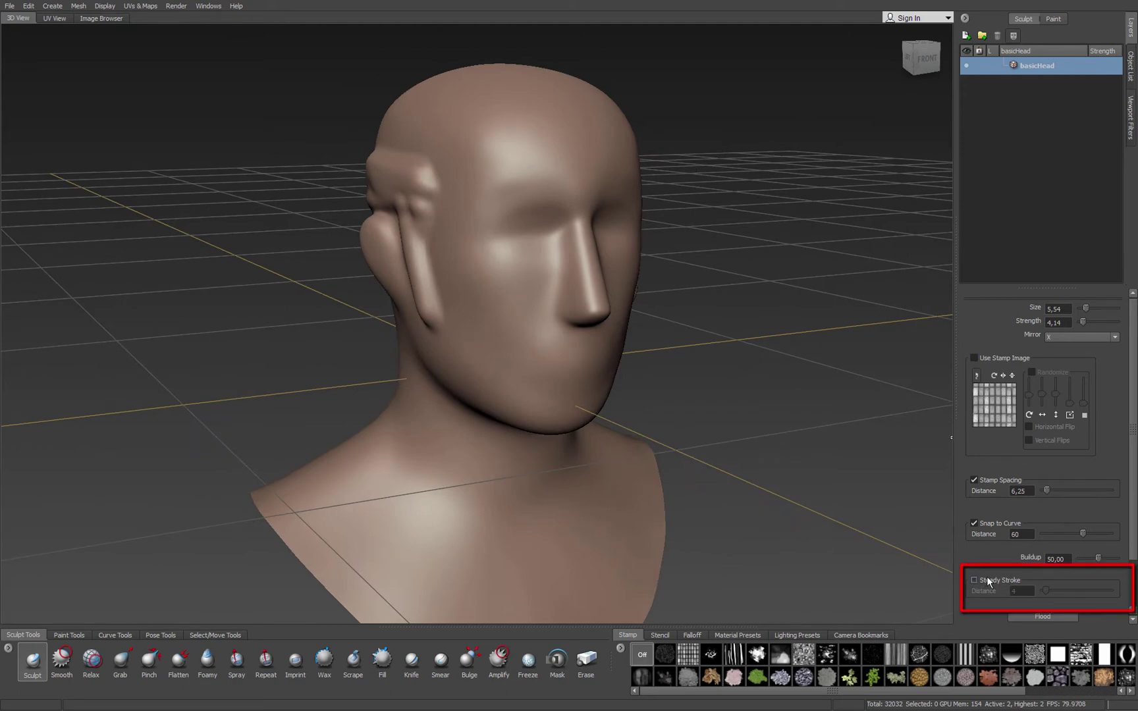
Turn on Steady Stroke with a distance of 4 and sculpt smooth mirrored lines from the temple to the mouth and along the jawline.
{"action": "mouse_move", "coordinate": [988, 578]}
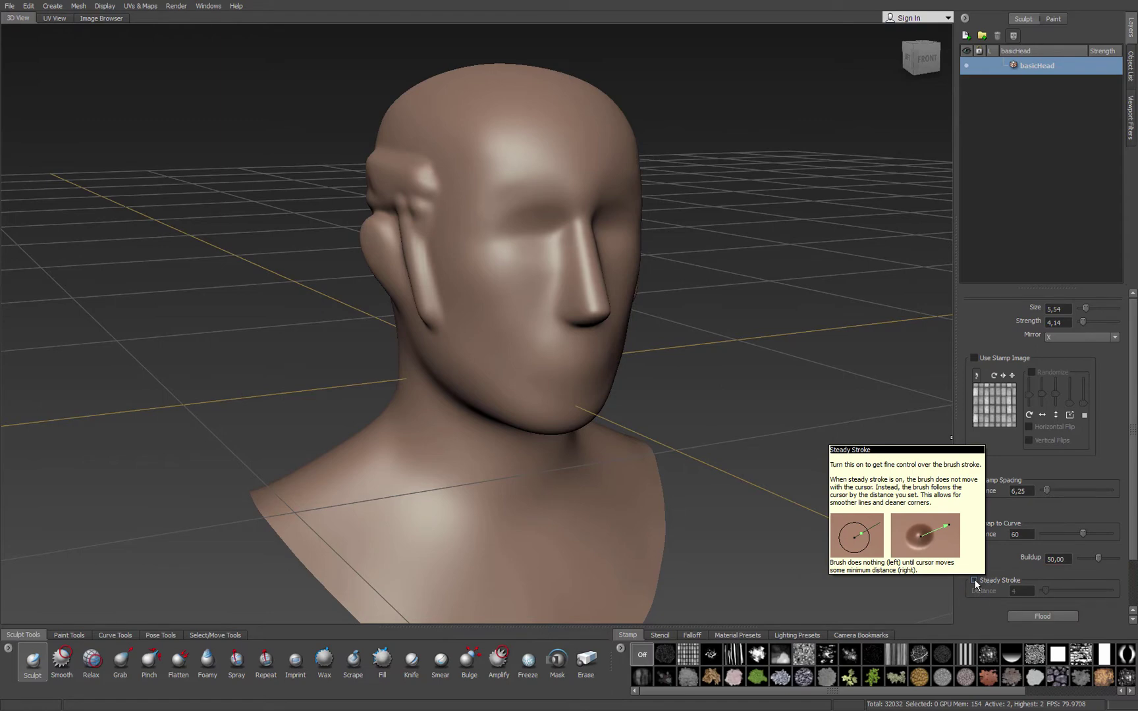
{"action": "left_click", "coordinate": [974, 581]}
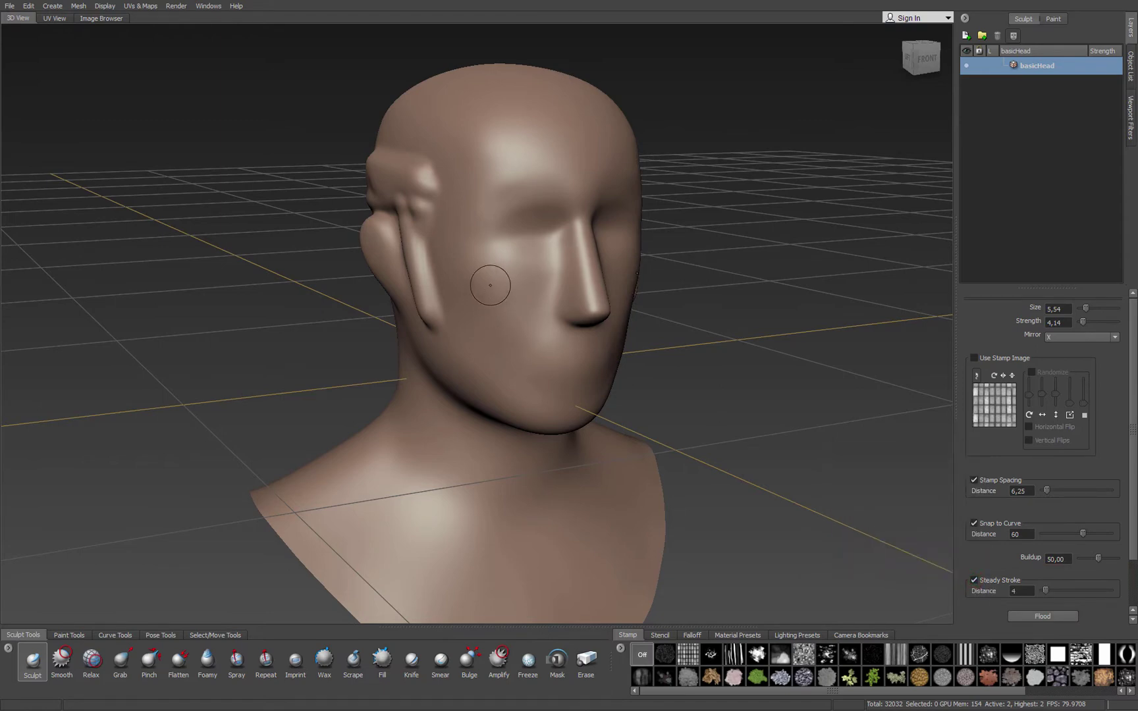
{"action": "left_click_drag", "start_coordinate": [490, 285], "coordinate": [501, 295], "text": "alt"}
{"action": "left_click_drag", "start_coordinate": [471, 210], "coordinate": [466, 245]}
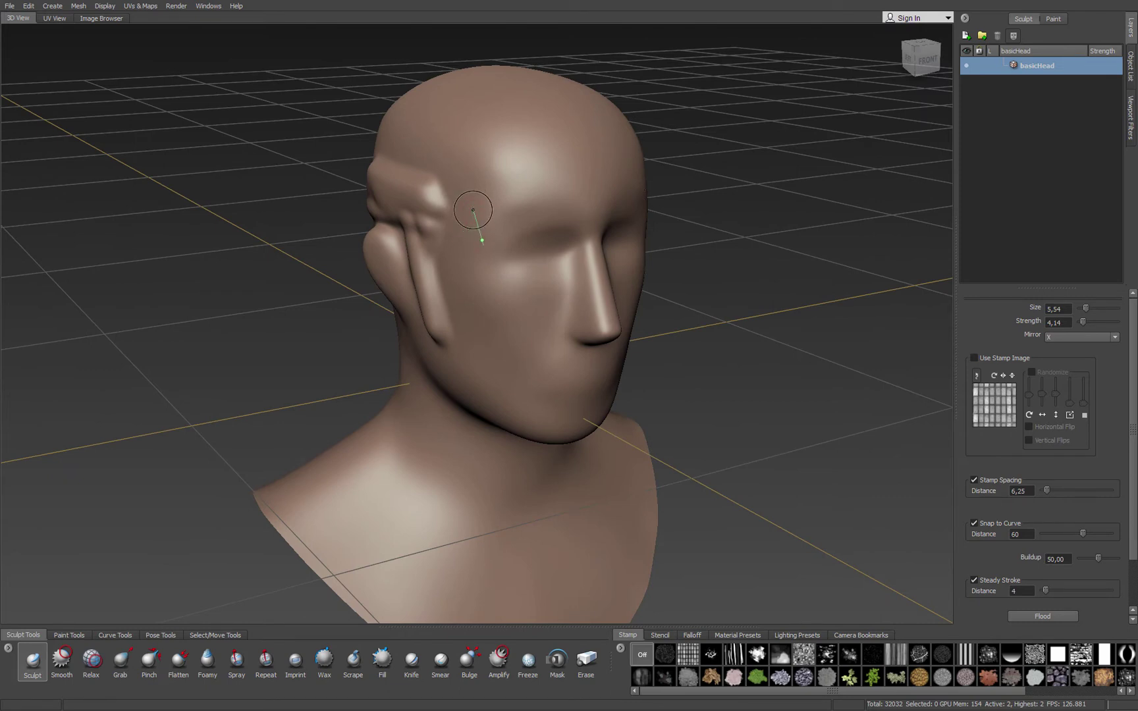
{"action": "mouse_move", "coordinate": [470, 245]}
{"action": "left_mouse_down"}
{"action": "mouse_move", "coordinate": [475, 326]}
{"action": "mouse_move", "coordinate": [490, 349]}
{"action": "mouse_move", "coordinate": [553, 363]}
{"action": "mouse_move", "coordinate": [570, 386]}
{"action": "mouse_move", "coordinate": [566, 448]}
{"action": "mouse_move", "coordinate": [567, 437]}
{"action": "left_mouse_up"}
{"action": "mouse_move", "coordinate": [487, 376]}
{"action": "left_mouse_down", "text": "alt"}
{"action": "mouse_move", "coordinate": [422, 318]}
{"action": "mouse_move", "coordinate": [451, 327]}
{"action": "mouse_move", "coordinate": [578, 316]}
{"action": "left_mouse_up", "text": "alt"}
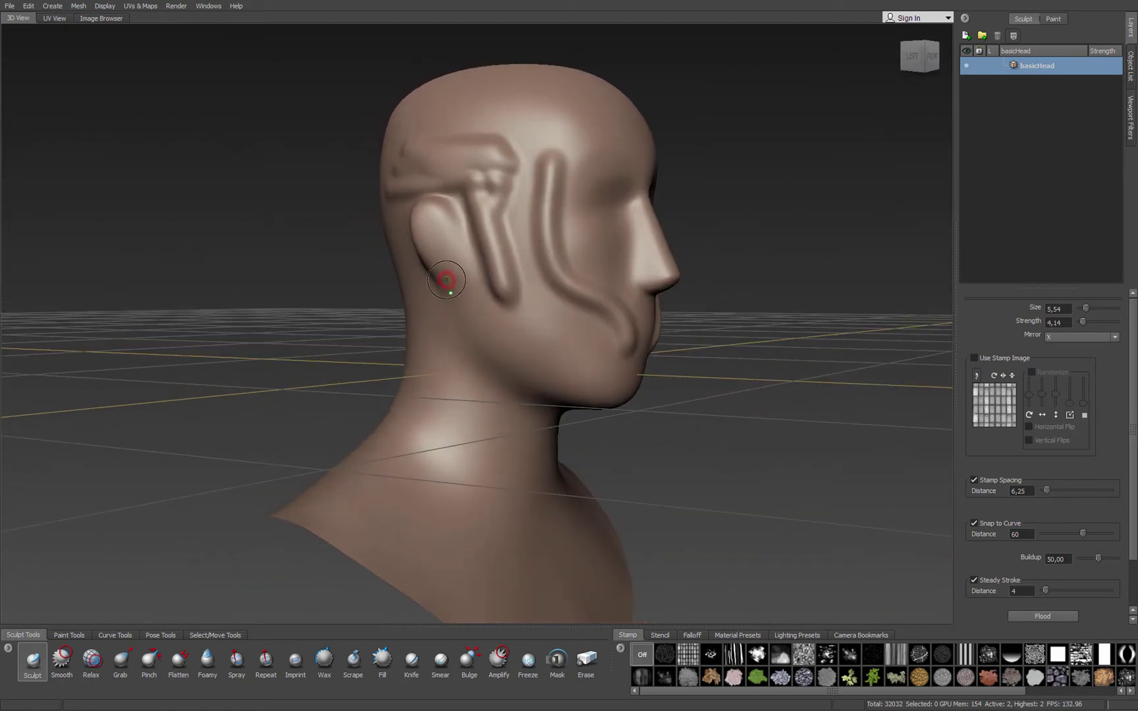
{"action": "mouse_move", "coordinate": [447, 279]}
{"action": "left_mouse_down"}
{"action": "mouse_move", "coordinate": [484, 335]}
{"action": "mouse_move", "coordinate": [580, 393]}
{"action": "mouse_move", "coordinate": [671, 394]}
{"action": "left_mouse_up"}
{"action": "middle_click_drag", "start_coordinate": [587, 370], "coordinate": [410, 314]}
Start a new scene without saving the sculpted head and create a plane as the practice surface.
{"action": "left_click", "coordinate": [11, 6]}
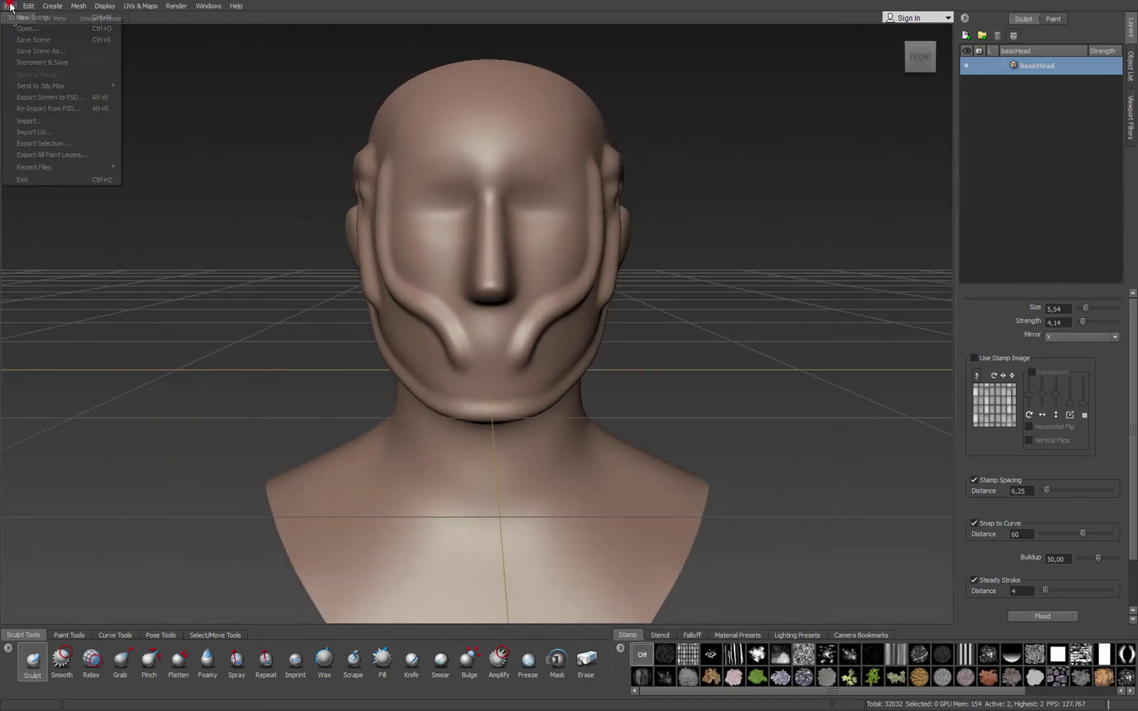
{"action": "left_click", "coordinate": [18, 16]}
{"action": "left_click", "coordinate": [577, 368]}
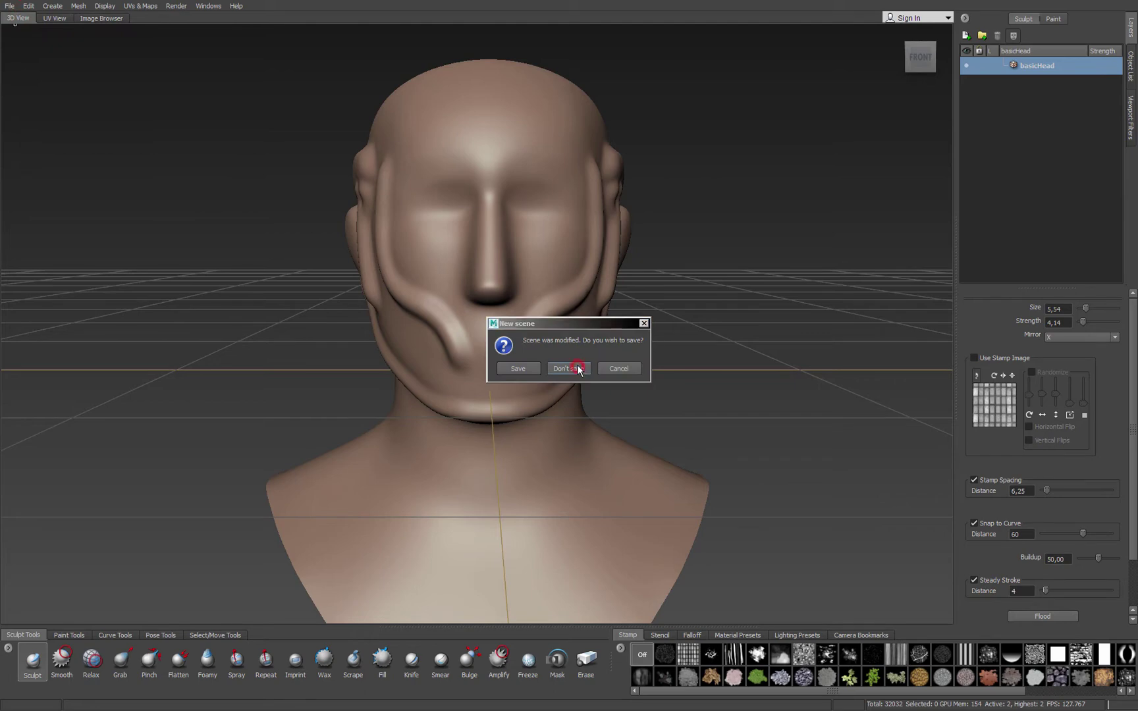
{"action": "scroll", "coordinate": [646, 327], "scroll_direction": "down", "scroll_amount": 3}
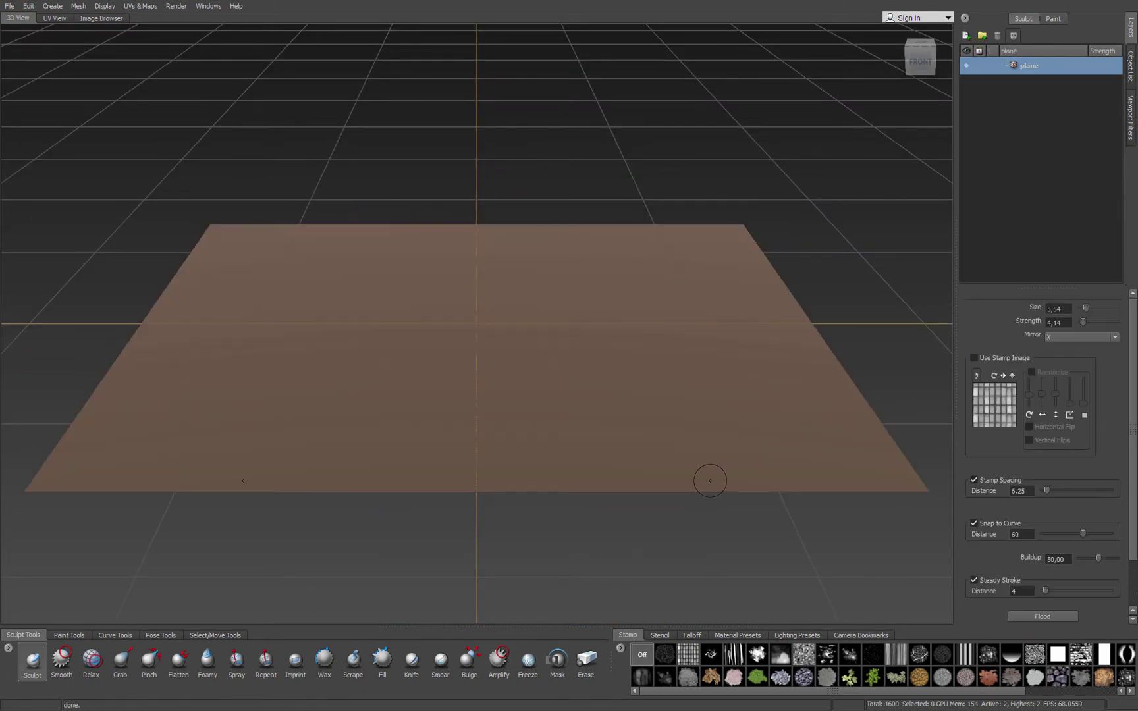
{"action": "left_click_drag", "start_coordinate": [572, 386], "coordinate": [575, 415], "text": "alt"}
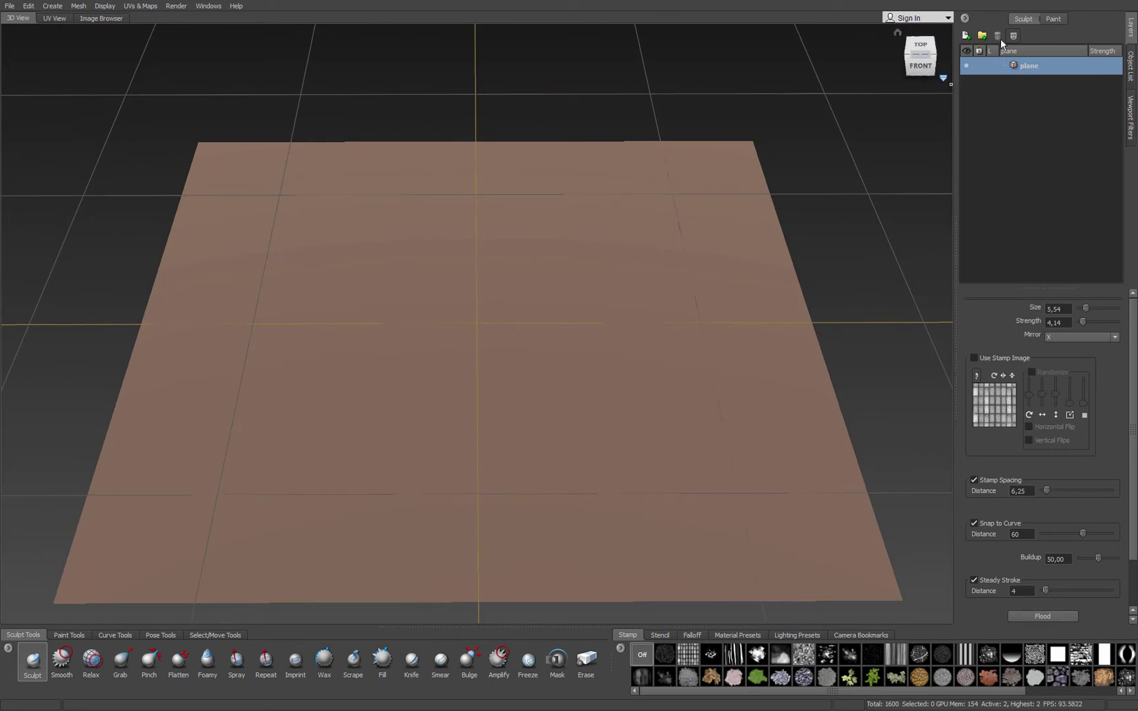
Add a sculpt layer to the plane and subdivide the mesh to level 6.
{"action": "left_click", "coordinate": [966, 36]}
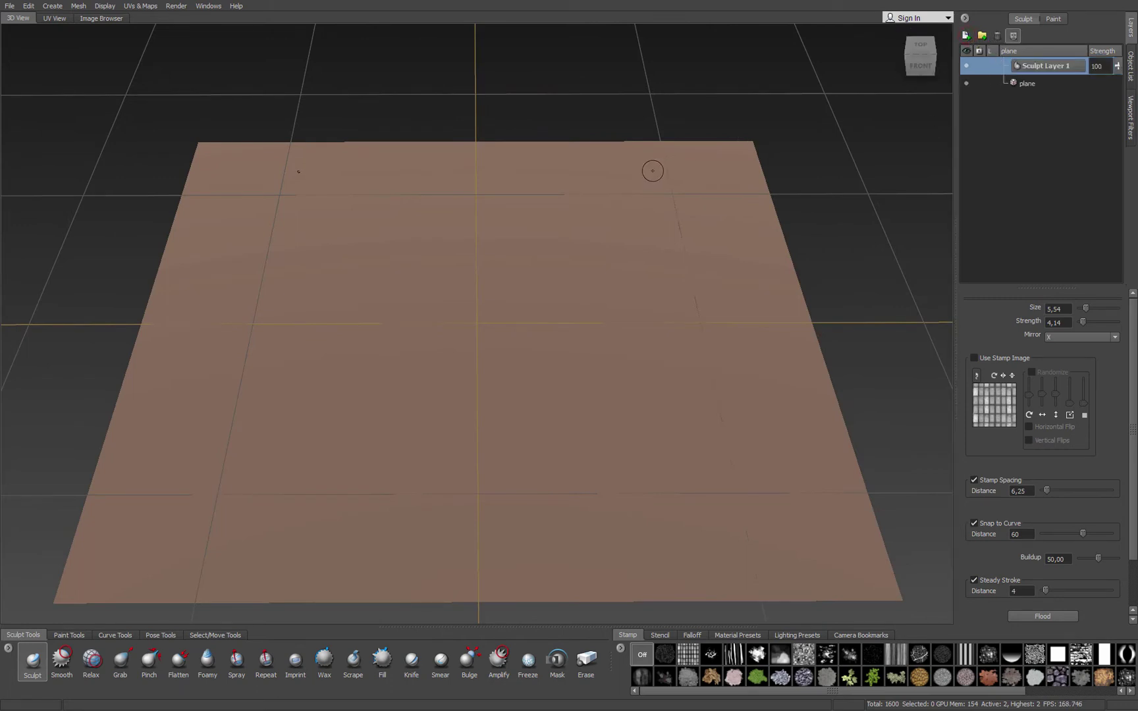
{"action": "key", "text": "shift+d"}
{"action": "key", "text": "shift+d"}
{"action": "key", "text": "shift+d"}
{"action": "key", "text": "shift+d"}
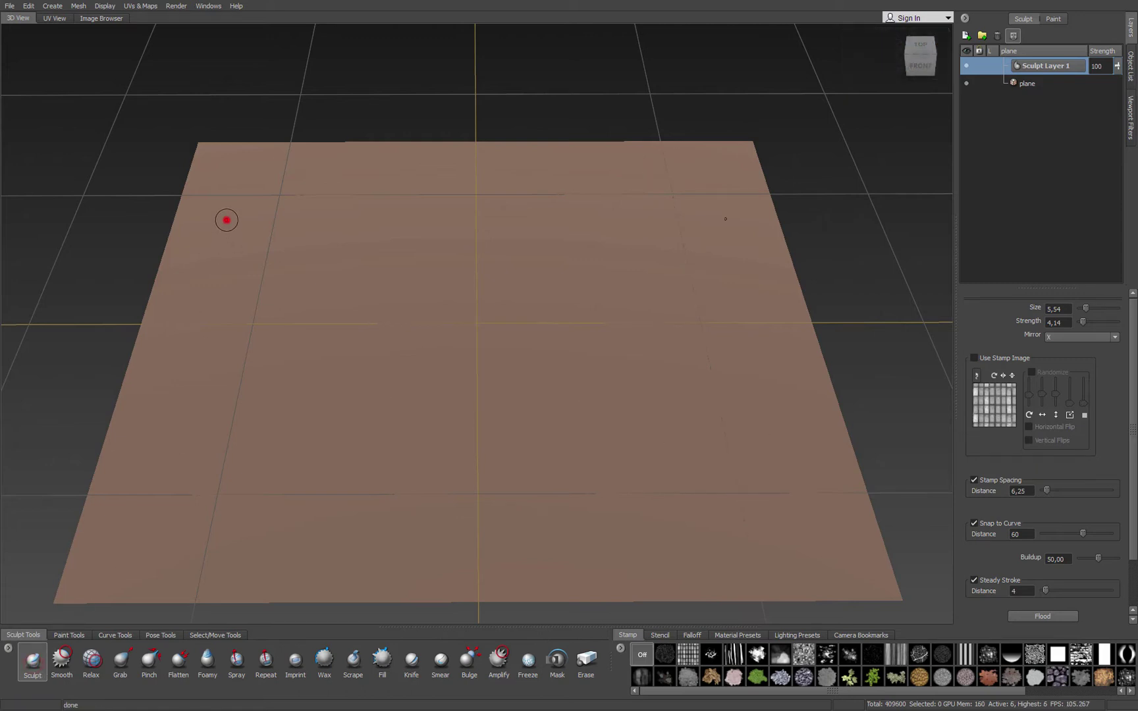
Sculpt a mirrored line near the plane's side edges with the Sculpt brush at strength 4.14, and one beside it with Foamy at strength 15.
{"action": "mouse_move", "coordinate": [227, 220]}
{"action": "left_mouse_down"}
{"action": "mouse_move", "coordinate": [178, 498]}
{"action": "mouse_move", "coordinate": [125, 454]}
{"action": "mouse_move", "coordinate": [198, 428]}
{"action": "left_mouse_up"}
{"action": "scroll", "coordinate": [150, 437], "scroll_direction": "up", "scroll_amount": 3}
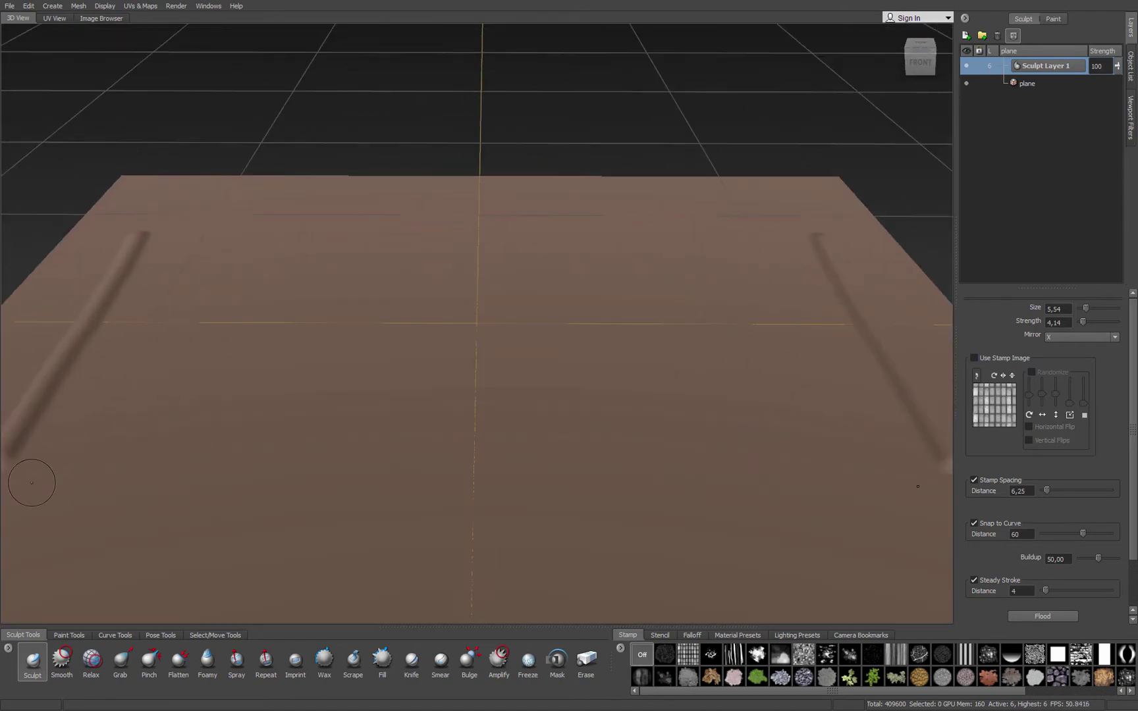
{"action": "left_click_drag", "start_coordinate": [917, 486], "coordinate": [258, 409], "text": "alt"}
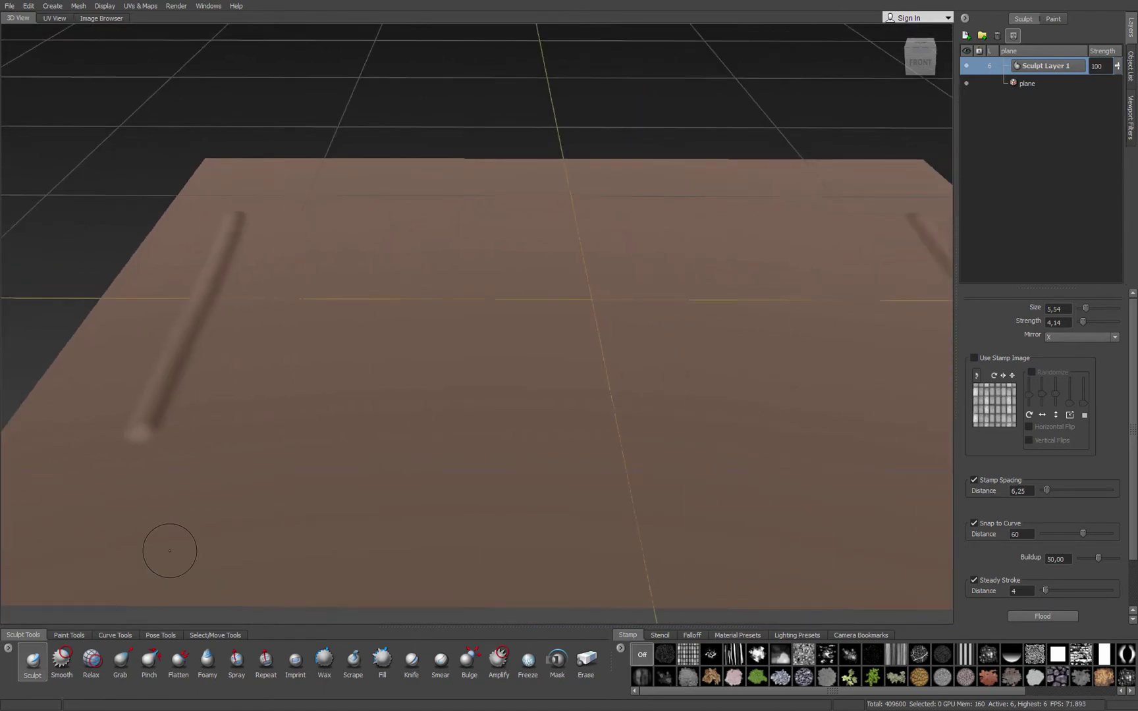
{"action": "left_click", "coordinate": [205, 669]}
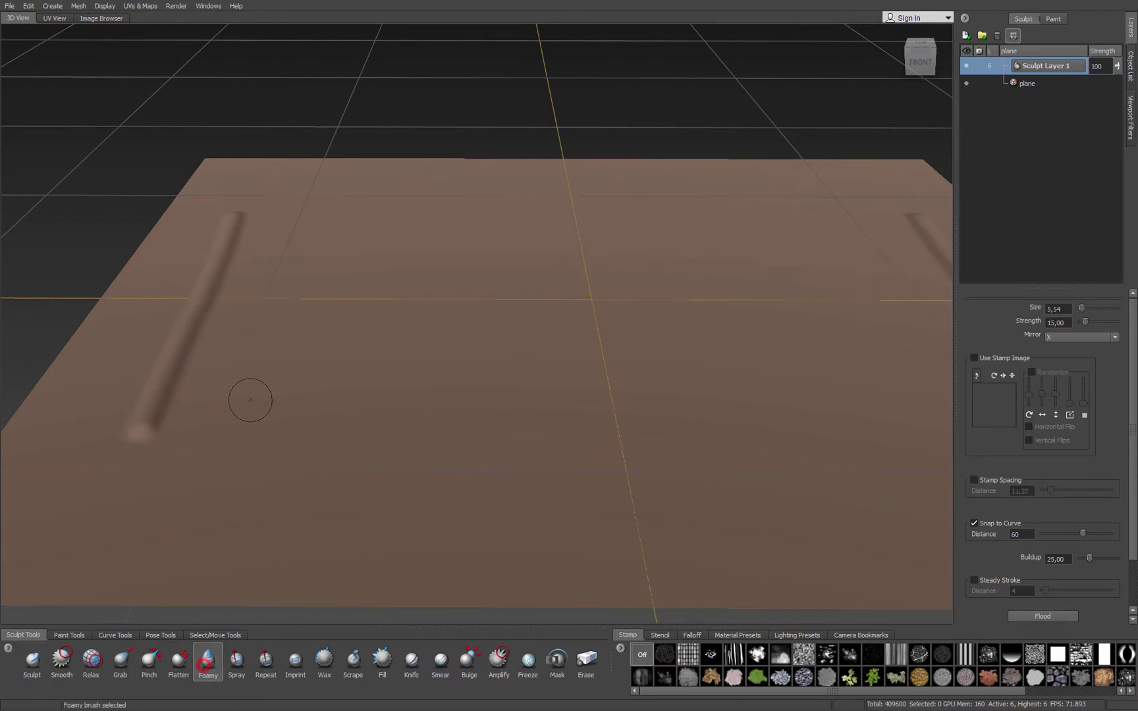
{"action": "mouse_move", "coordinate": [284, 222]}
{"action": "left_mouse_down"}
{"action": "mouse_move", "coordinate": [258, 355]}
{"action": "mouse_move", "coordinate": [216, 456]}
{"action": "left_mouse_up"}
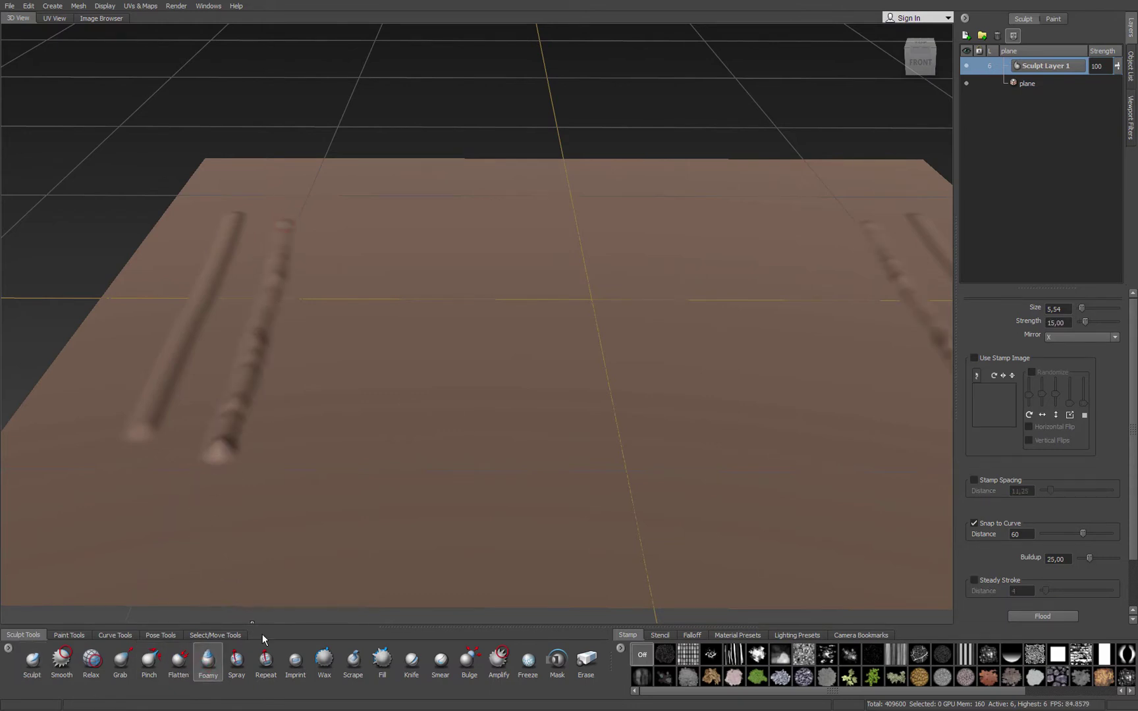
Add two more raised mirrored lines beside the Foamy line, using the Wax brush at strength 15.25 and the Bulge brush at strength 15.
{"action": "left_click", "coordinate": [325, 661]}
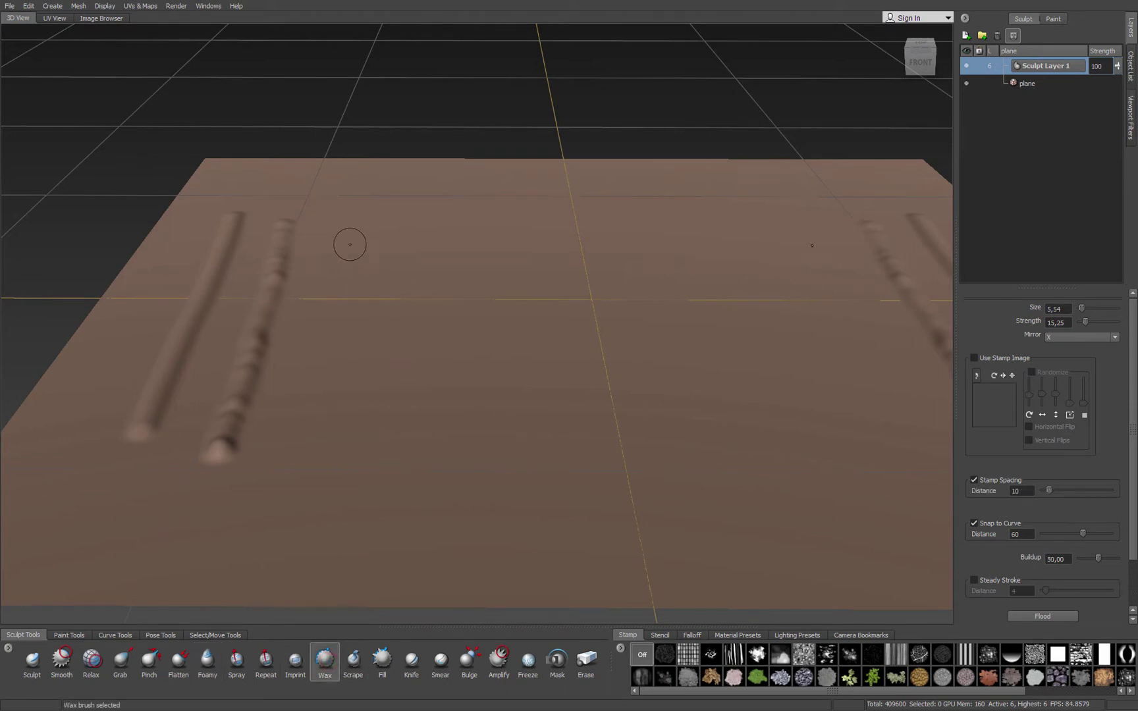
{"action": "mouse_move", "coordinate": [334, 229]}
{"action": "left_mouse_down"}
{"action": "mouse_move", "coordinate": [337, 295]}
{"action": "mouse_move", "coordinate": [305, 475]}
{"action": "left_mouse_up"}
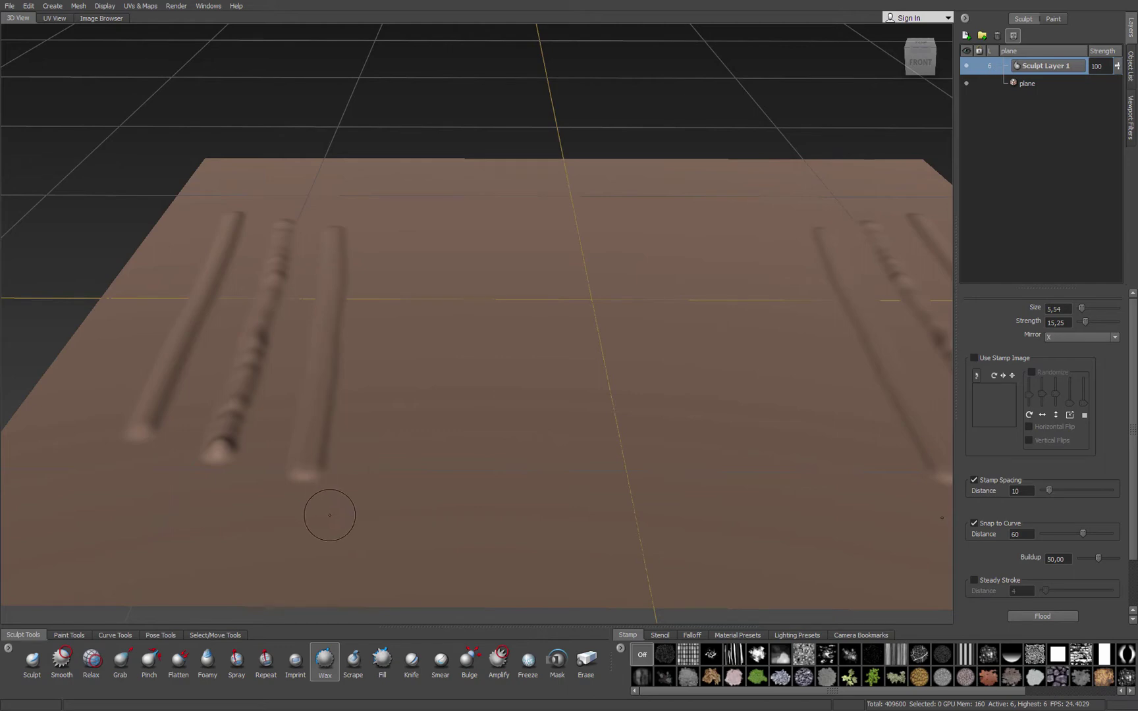
{"action": "left_click", "coordinate": [469, 660]}
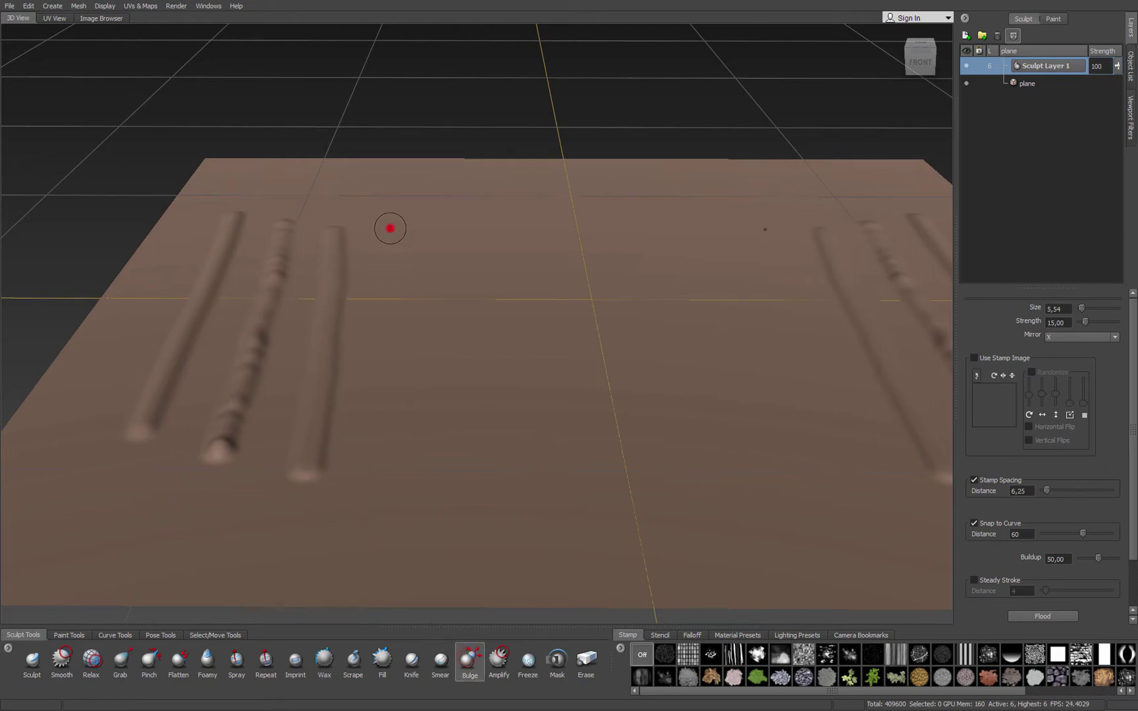
{"action": "mouse_move", "coordinate": [390, 229]}
{"action": "left_mouse_down"}
{"action": "mouse_move", "coordinate": [376, 475]}
{"action": "mouse_move", "coordinate": [352, 443]}
{"action": "mouse_move", "coordinate": [411, 422]}
{"action": "mouse_move", "coordinate": [403, 400]}
{"action": "mouse_move", "coordinate": [357, 416]}
{"action": "mouse_move", "coordinate": [462, 380]}
{"action": "mouse_move", "coordinate": [370, 343]}
{"action": "left_mouse_up"}
Carve inverted mirrored grooves toward the middle of the plane, one each with the Bulge, Wax, Foamy and Sculpt brushes.
{"action": "left_click_drag", "start_coordinate": [397, 161], "coordinate": [427, 495]}
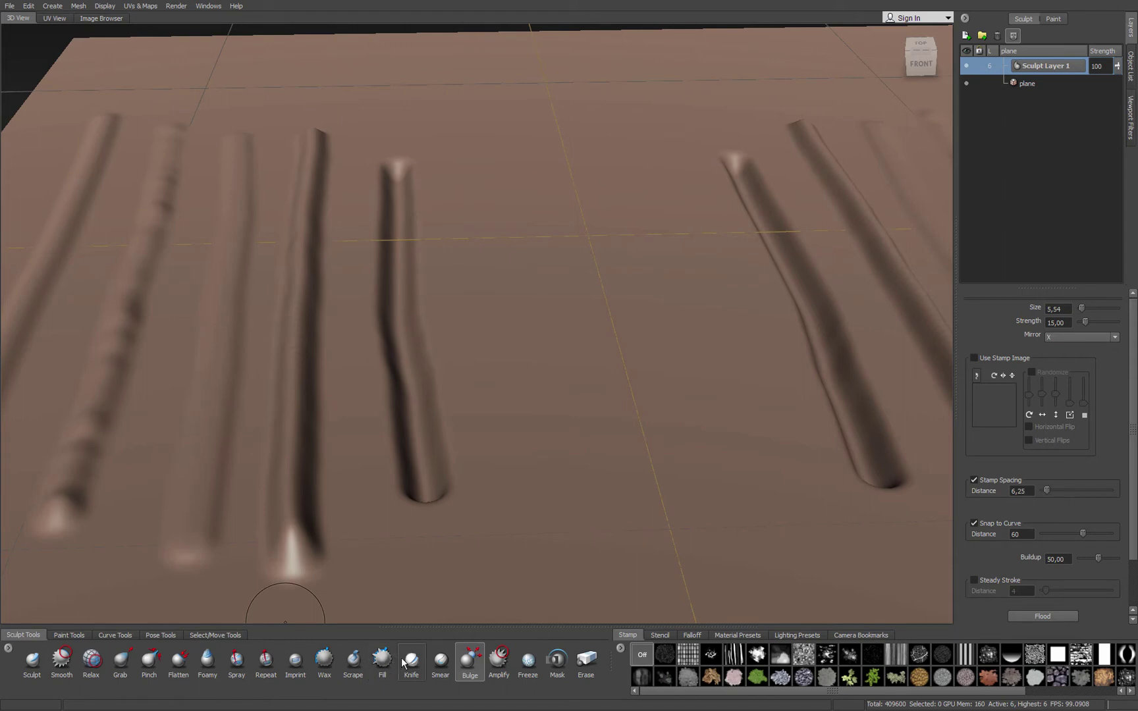
{"action": "left_click", "coordinate": [325, 662]}
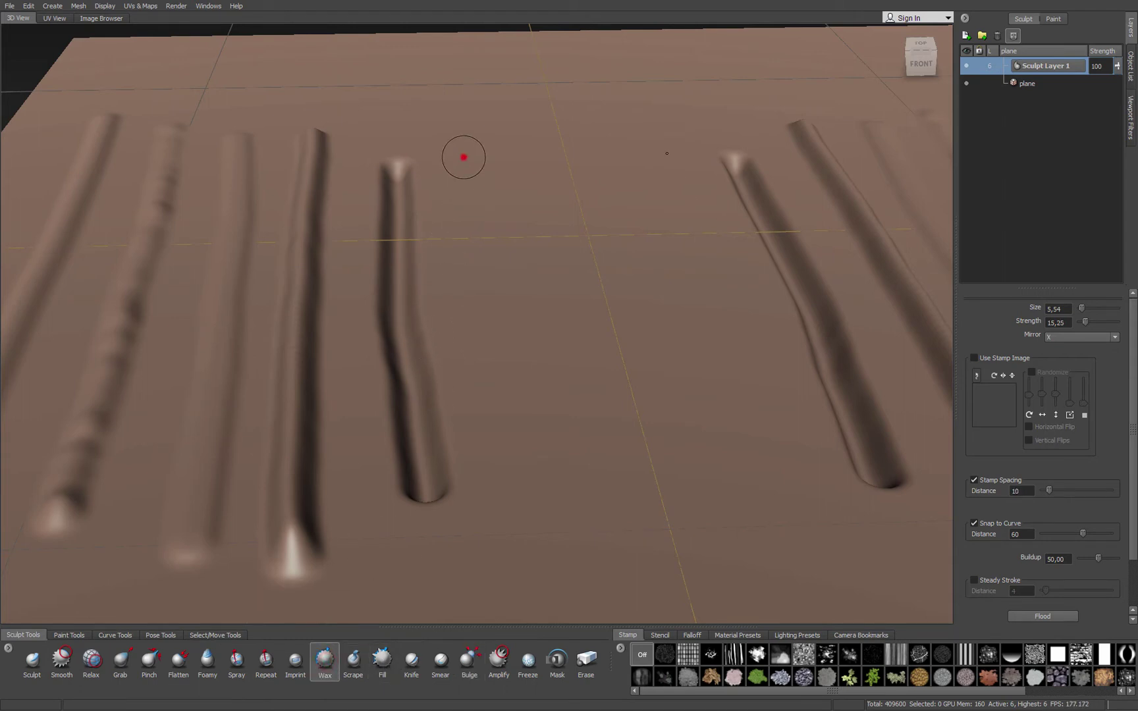
{"action": "mouse_move", "coordinate": [463, 157]}
{"action": "left_mouse_down"}
{"action": "mouse_move", "coordinate": [463, 271]}
{"action": "mouse_move", "coordinate": [496, 489]}
{"action": "left_mouse_up"}
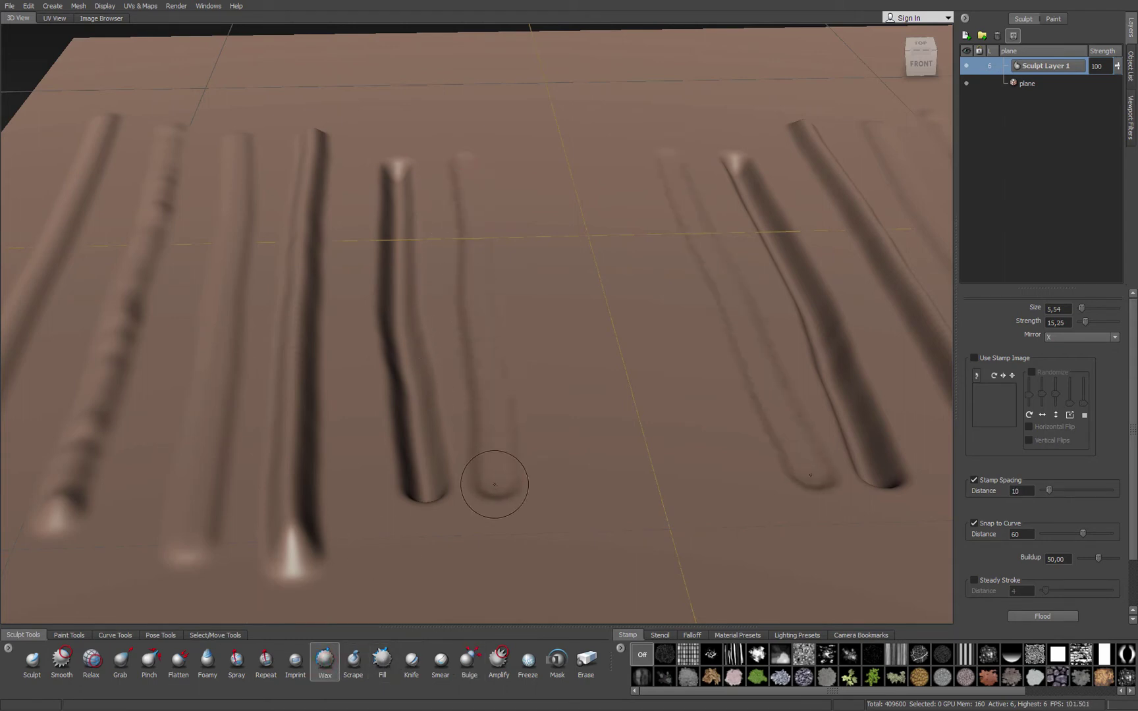
{"action": "left_click", "coordinate": [208, 661]}
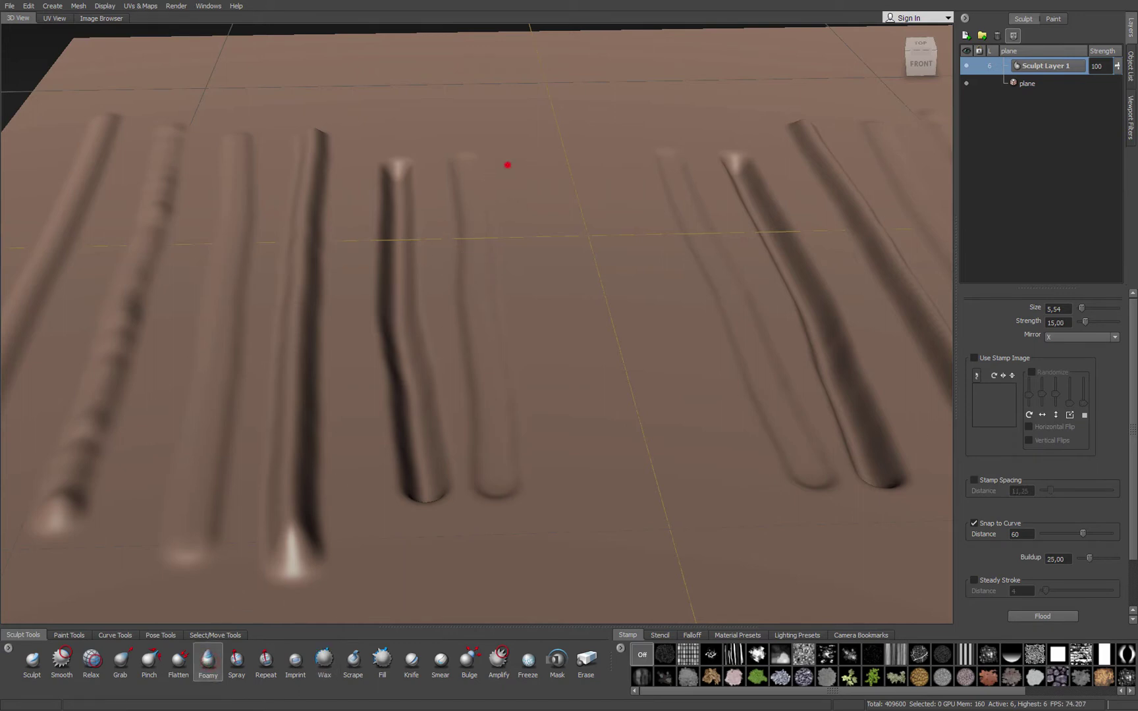
{"action": "left_click_drag", "start_coordinate": [522, 268], "coordinate": [564, 493]}
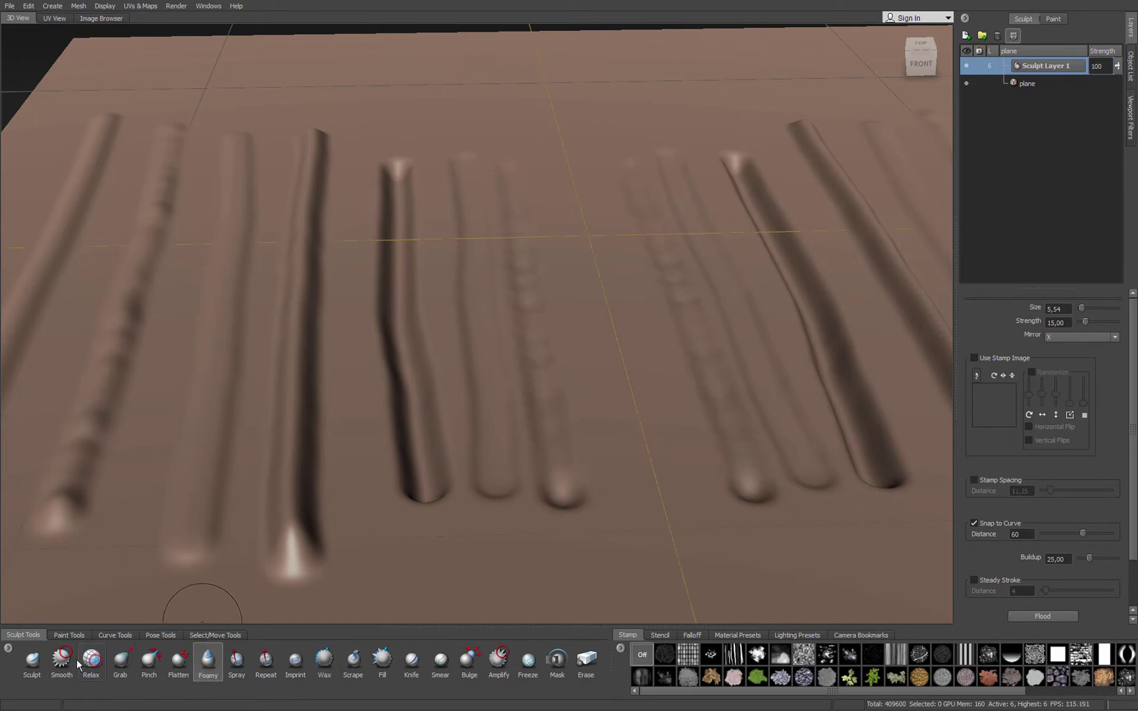
{"action": "left_click", "coordinate": [32, 661]}
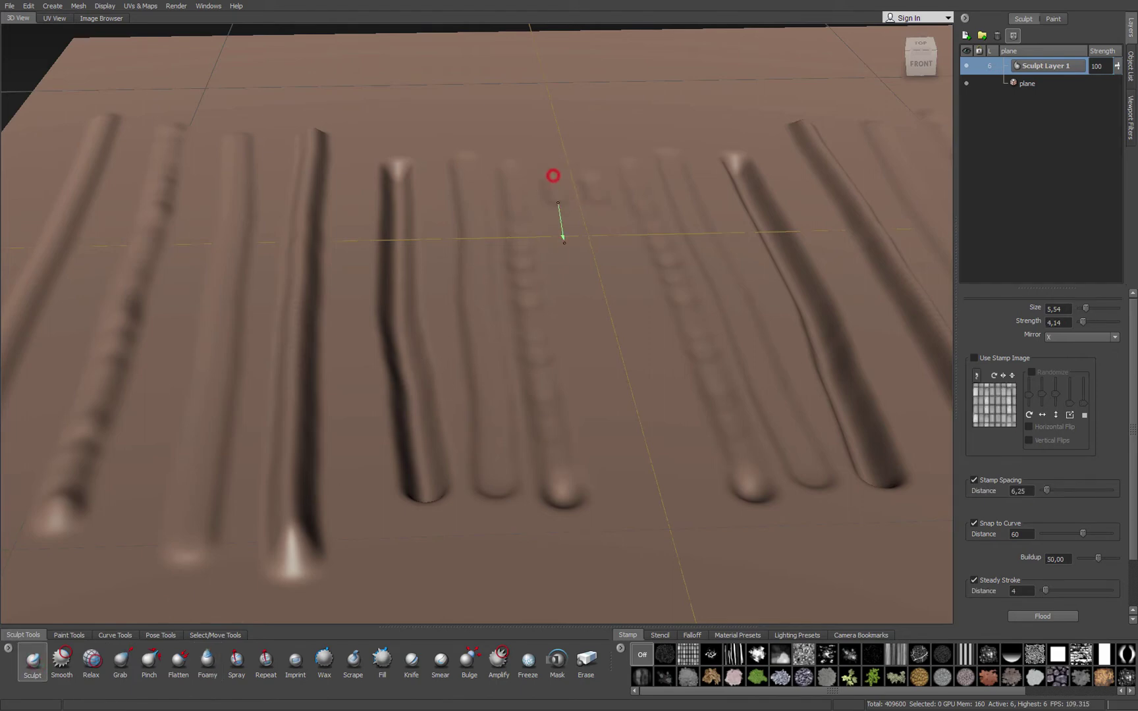
{"action": "mouse_move", "coordinate": [564, 243]}
{"action": "left_mouse_down"}
{"action": "mouse_move", "coordinate": [576, 367]}
{"action": "mouse_move", "coordinate": [624, 540]}
{"action": "mouse_move", "coordinate": [559, 463]}
{"action": "mouse_move", "coordinate": [555, 425]}
{"action": "mouse_move", "coordinate": [521, 483]}
{"action": "mouse_move", "coordinate": [547, 422]}
{"action": "mouse_move", "coordinate": [544, 344]}
{"action": "left_mouse_up"}
{"action": "mouse_move", "coordinate": [514, 243]}
{"action": "left_mouse_down", "text": "alt"}
{"action": "mouse_move", "coordinate": [490, 317]}
{"action": "mouse_move", "coordinate": [523, 229]}
{"action": "mouse_move", "coordinate": [469, 329]}
{"action": "left_mouse_up", "text": "alt"}
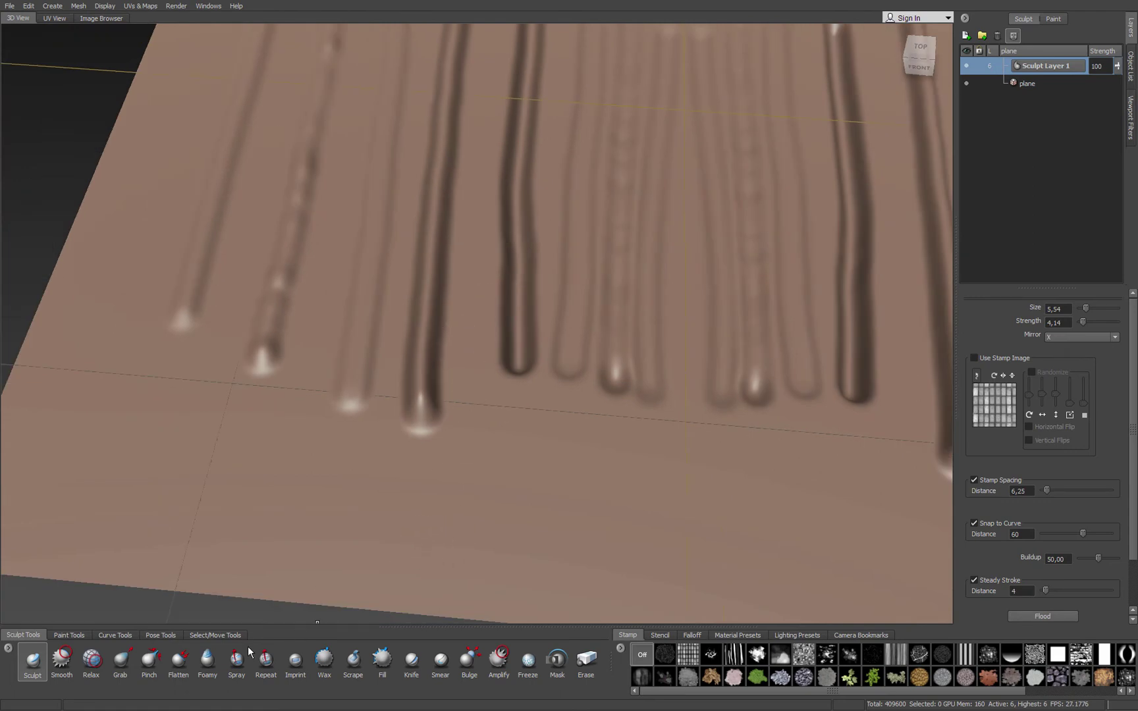
Flatten the raised Bulge and Wax lines near their front ends with the Flatten brush at strength 15.
{"action": "left_click", "coordinate": [177, 661]}
{"action": "left_click_drag", "start_coordinate": [292, 364], "coordinate": [414, 285], "text": "alt"}
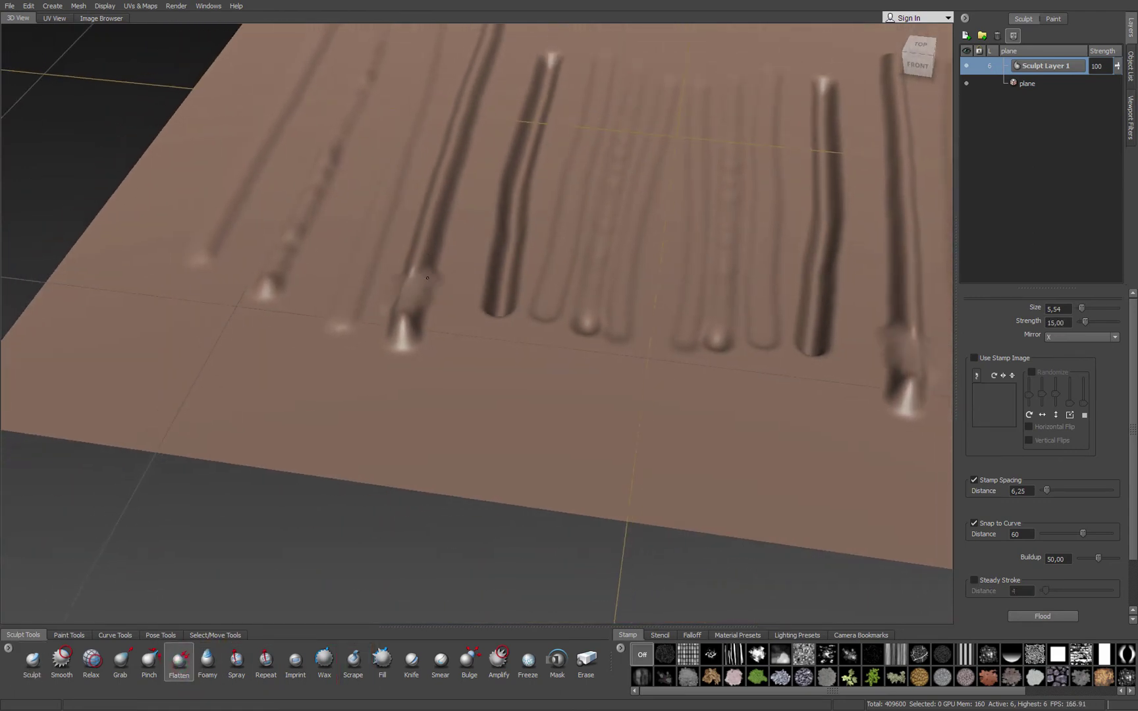
{"action": "left_click_drag", "start_coordinate": [457, 292], "coordinate": [370, 272], "text": "alt"}
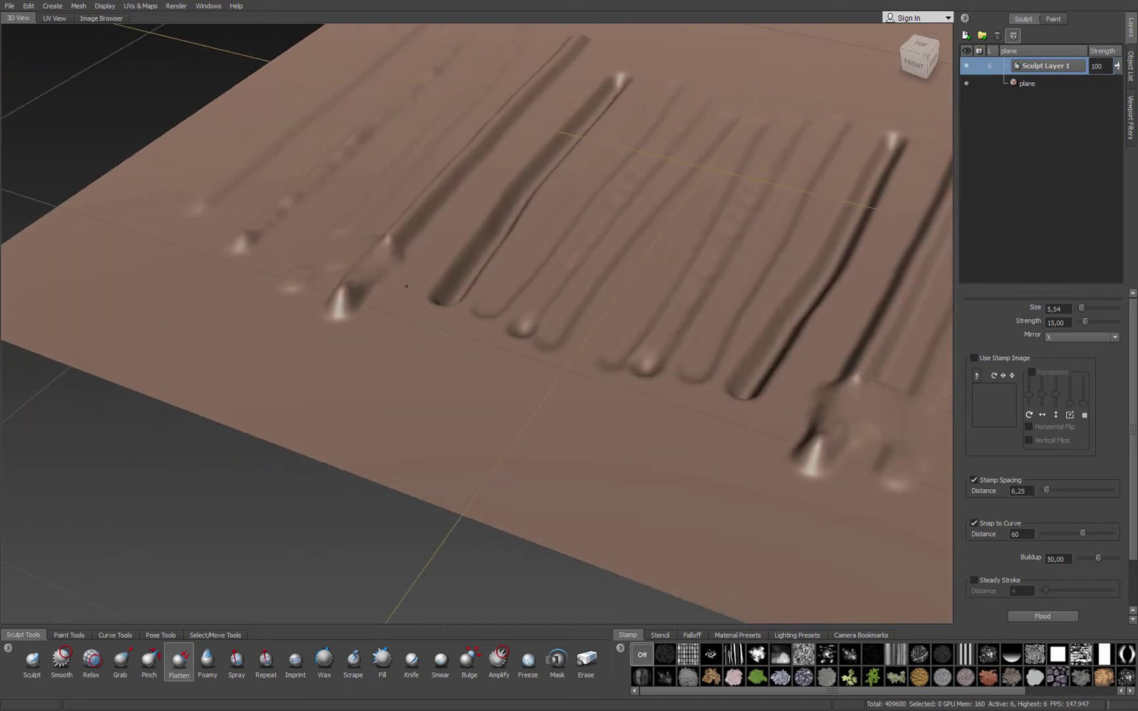
{"action": "right_click_drag", "start_coordinate": [370, 272], "coordinate": [389, 421], "text": "alt"}
{"action": "middle_click_drag", "start_coordinate": [244, 135], "coordinate": [334, 331], "text": "alt"}
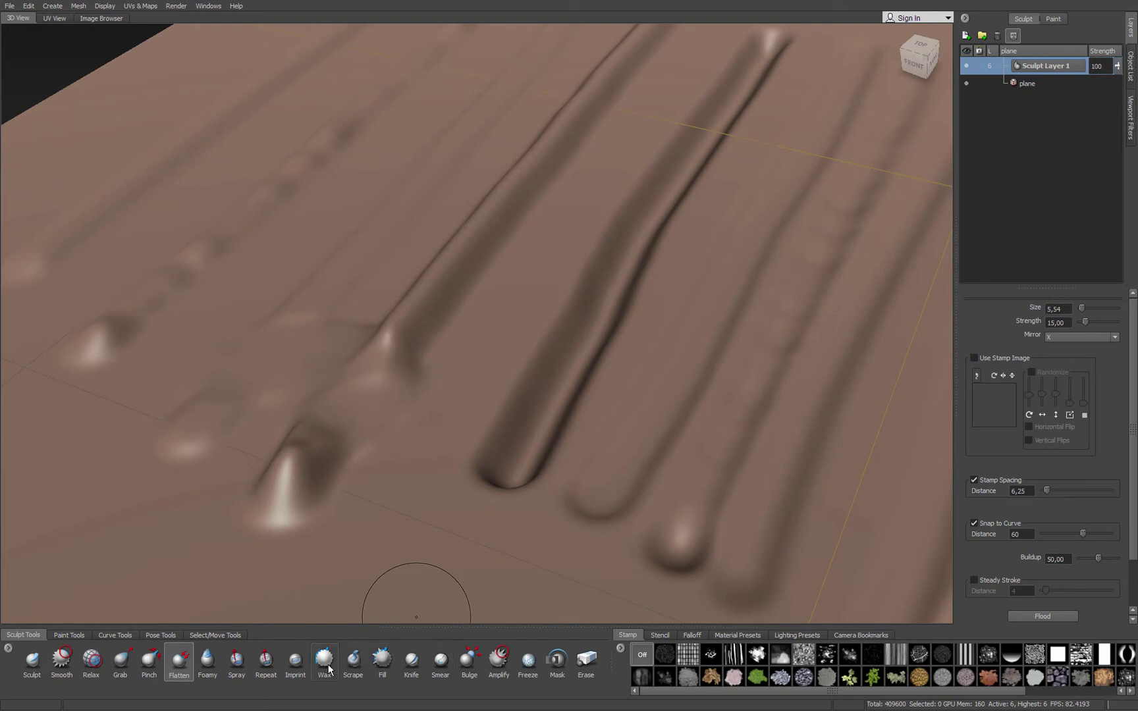
Scrape down parts of the raised Bulge ridge with the Scrape brush at strength 15.
{"action": "left_click", "coordinate": [352, 662]}
{"action": "left_click_drag", "start_coordinate": [457, 254], "coordinate": [419, 297]}
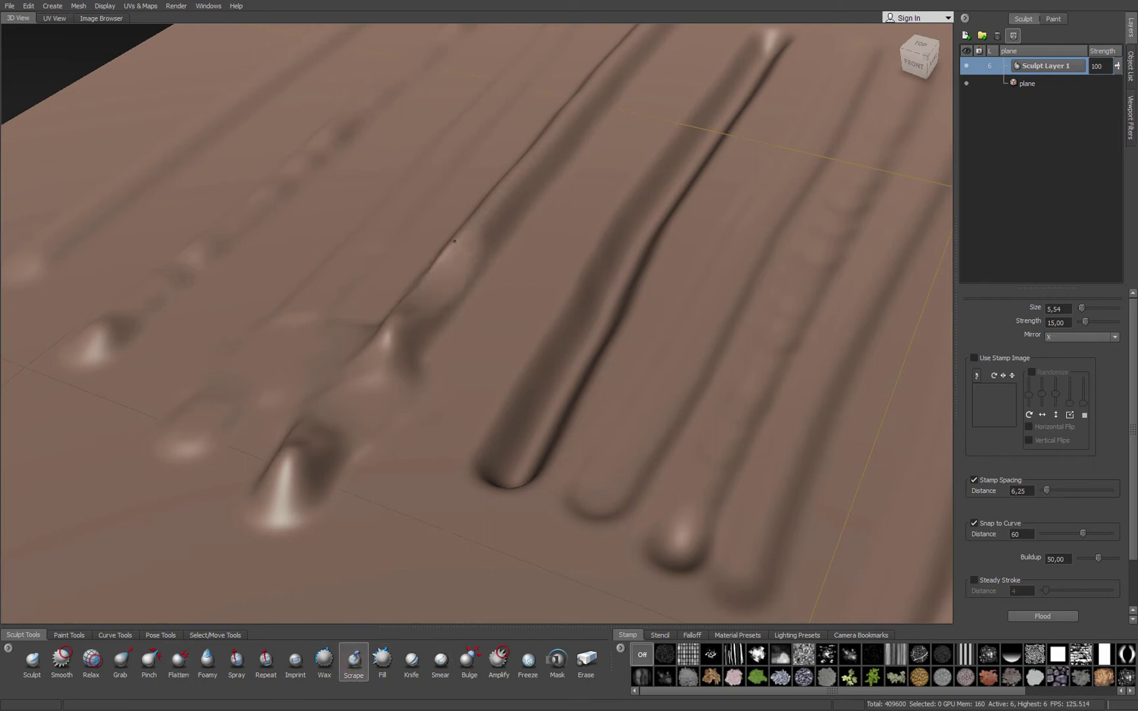
{"action": "mouse_move", "coordinate": [441, 300]}
{"action": "left_mouse_down", "text": "alt"}
{"action": "mouse_move", "coordinate": [296, 274]}
{"action": "mouse_move", "coordinate": [420, 288]}
{"action": "left_mouse_up", "text": "alt"}
{"action": "mouse_move", "coordinate": [322, 312]}
{"action": "left_mouse_down"}
{"action": "mouse_move", "coordinate": [365, 307]}
{"action": "mouse_move", "coordinate": [340, 274]}
{"action": "left_mouse_up"}
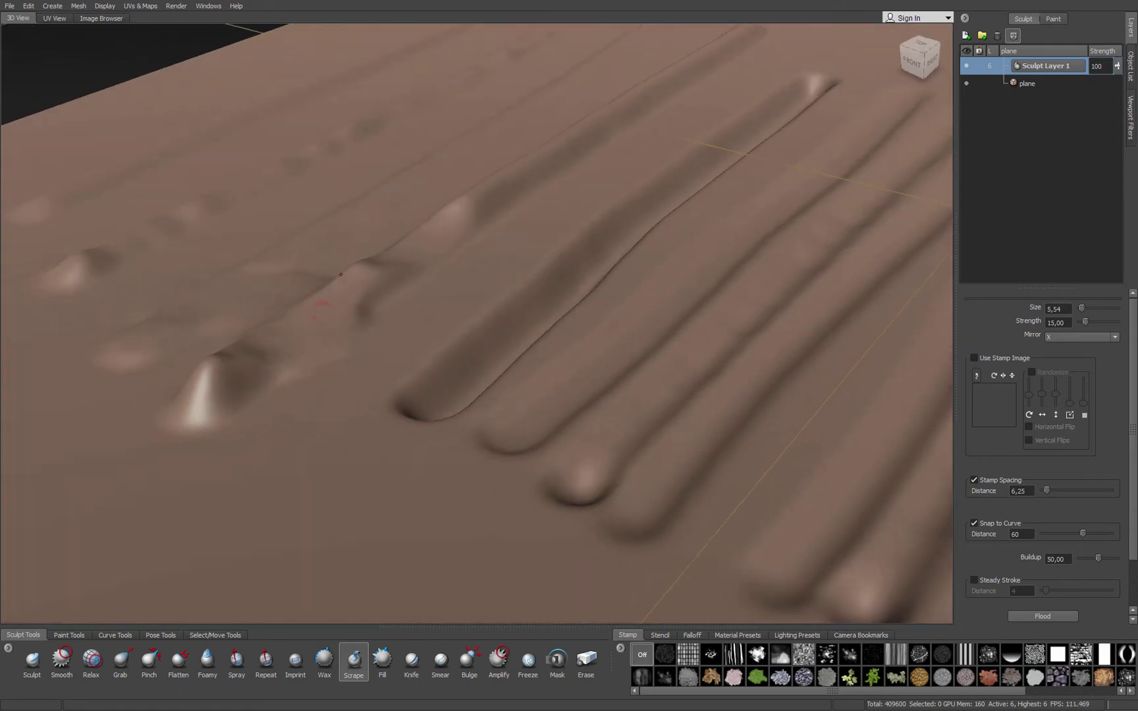
{"action": "mouse_move", "coordinate": [355, 335]}
{"action": "left_mouse_down", "text": "alt"}
{"action": "mouse_move", "coordinate": [338, 333]}
{"action": "mouse_move", "coordinate": [350, 353]}
{"action": "left_mouse_up", "text": "alt"}
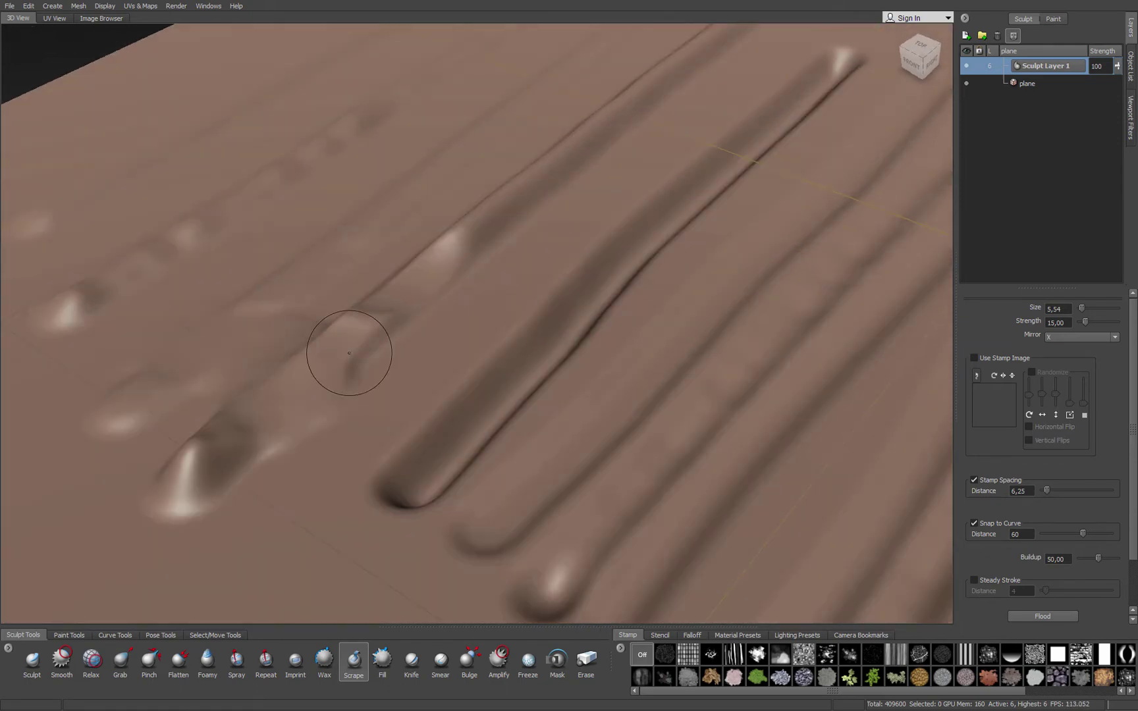
Pinch the tip of the raised Bulge ridge and the front end of the Bulge groove with the Pinch brush at strength 15.
{"action": "left_click", "coordinate": [150, 660]}
{"action": "left_click_drag", "start_coordinate": [234, 435], "coordinate": [169, 472]}
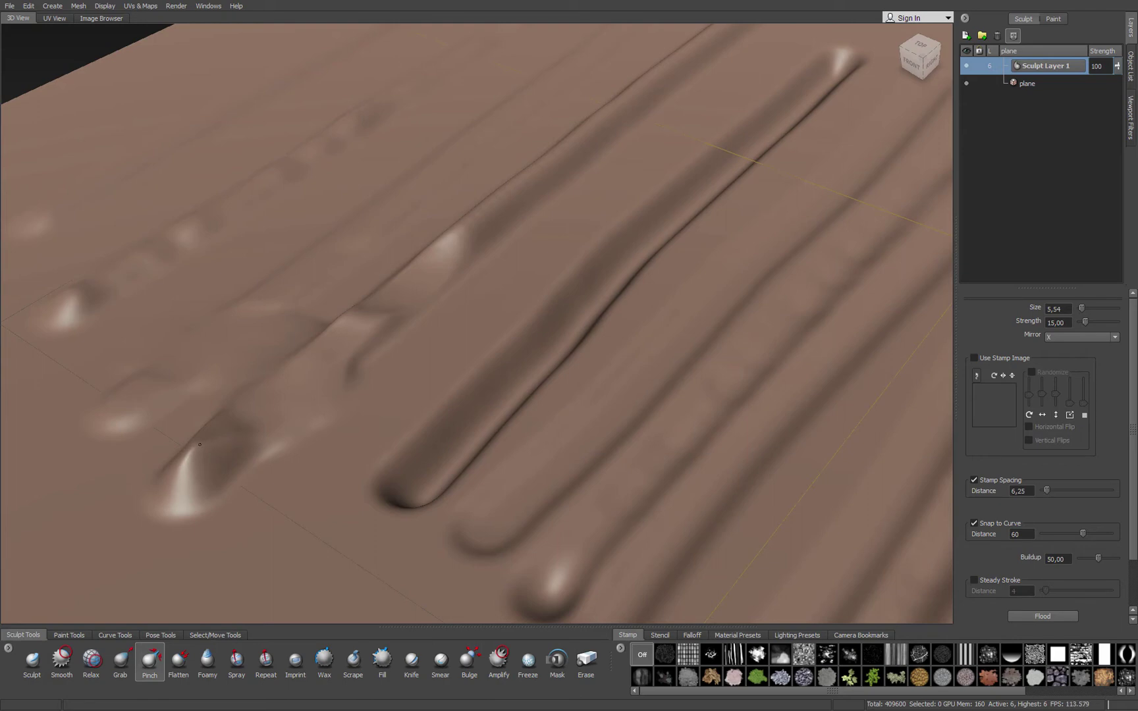
{"action": "left_click_drag", "start_coordinate": [198, 452], "coordinate": [247, 452], "text": "alt"}
{"action": "mouse_move", "coordinate": [357, 505]}
{"action": "left_mouse_down"}
{"action": "mouse_move", "coordinate": [355, 520]}
{"action": "mouse_move", "coordinate": [357, 507]}
{"action": "mouse_move", "coordinate": [406, 525]}
{"action": "mouse_move", "coordinate": [480, 462]}
{"action": "mouse_move", "coordinate": [456, 498]}
{"action": "left_mouse_up"}
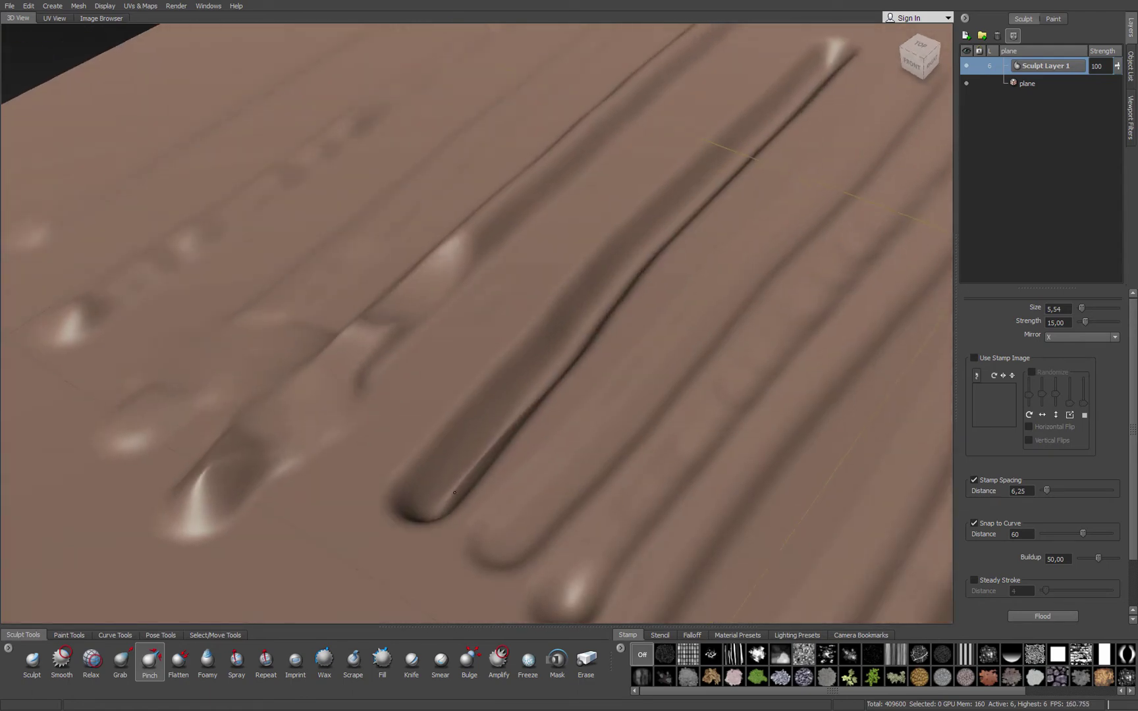
{"action": "mouse_move", "coordinate": [440, 448]}
{"action": "left_mouse_down"}
{"action": "mouse_move", "coordinate": [474, 399]}
{"action": "mouse_move", "coordinate": [459, 454]}
{"action": "left_mouse_up"}
{"action": "middle_click_drag", "start_coordinate": [459, 457], "coordinate": [382, 382], "text": "alt"}
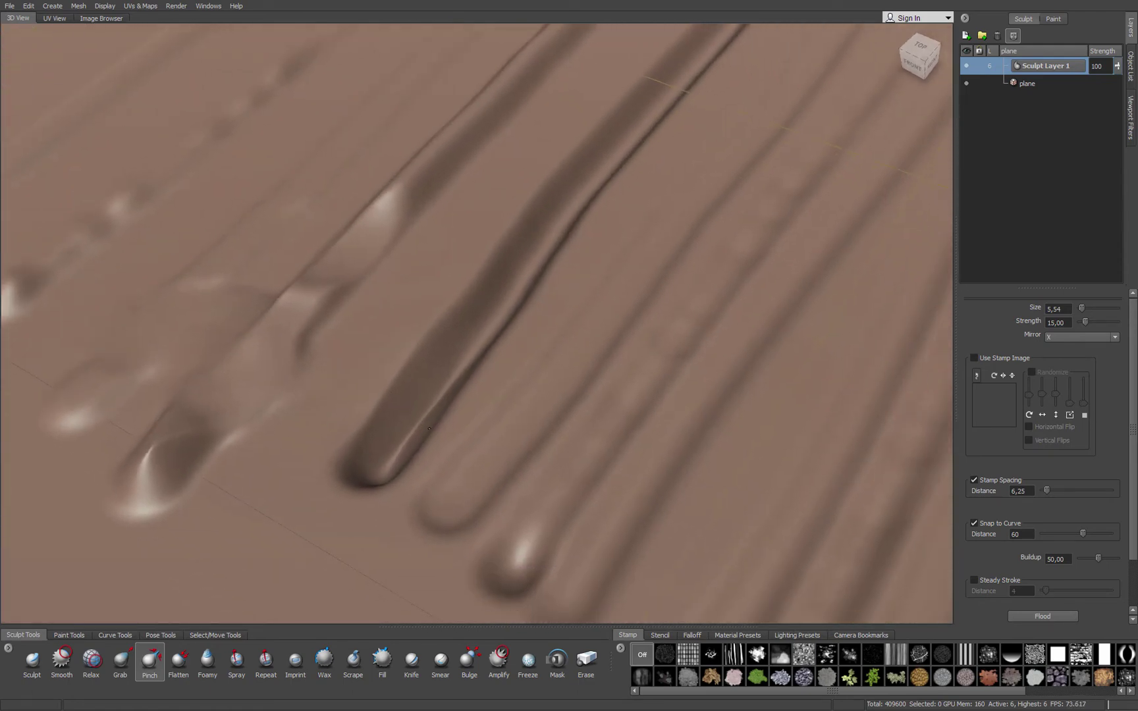
Fill in the middle sections of the carved grooves and the area beside the Bulge ridge with the Fill brush at strength 15.
{"action": "left_click", "coordinate": [383, 670]}
{"action": "mouse_move", "coordinate": [475, 349]}
{"action": "left_mouse_down"}
{"action": "mouse_move", "coordinate": [508, 292]}
{"action": "mouse_move", "coordinate": [467, 358]}
{"action": "mouse_move", "coordinate": [533, 264]}
{"action": "mouse_move", "coordinate": [411, 354]}
{"action": "left_mouse_up"}
{"action": "left_click_drag", "start_coordinate": [535, 365], "coordinate": [703, 442]}
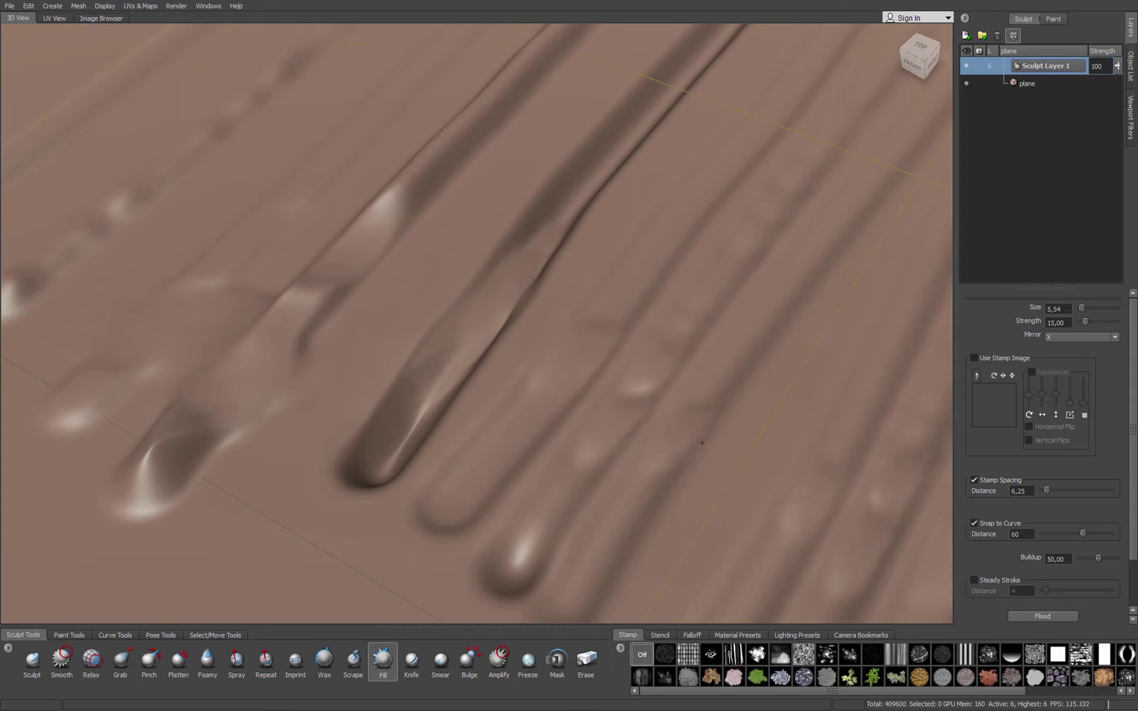
{"action": "left_click_drag", "start_coordinate": [565, 306], "coordinate": [426, 200]}
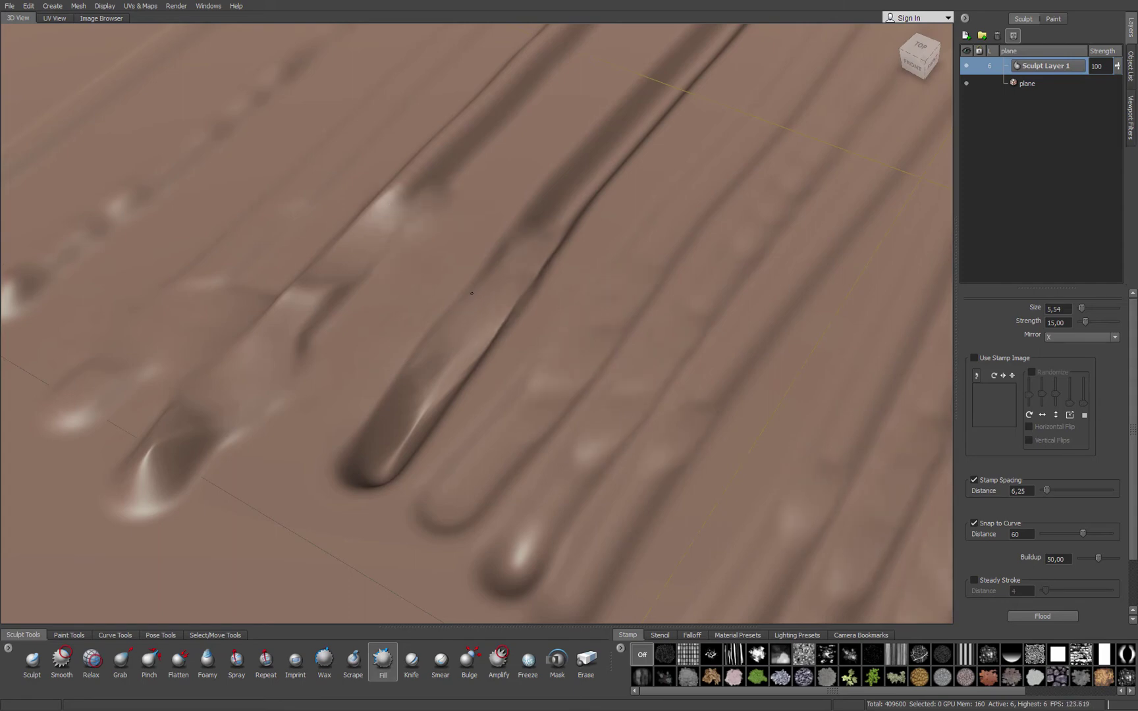
{"action": "mouse_move", "coordinate": [585, 354]}
{"action": "left_mouse_down", "text": "alt"}
{"action": "mouse_move", "coordinate": [442, 356]}
{"action": "mouse_move", "coordinate": [443, 385]}
{"action": "left_mouse_up", "text": "alt"}
{"action": "mouse_move", "coordinate": [549, 260]}
{"action": "left_mouse_down"}
{"action": "mouse_move", "coordinate": [463, 310]}
{"action": "mouse_move", "coordinate": [423, 292]}
{"action": "mouse_move", "coordinate": [409, 338]}
{"action": "mouse_move", "coordinate": [292, 328]}
{"action": "mouse_move", "coordinate": [335, 320]}
{"action": "mouse_move", "coordinate": [370, 340]}
{"action": "mouse_move", "coordinate": [329, 317]}
{"action": "mouse_move", "coordinate": [363, 294]}
{"action": "left_mouse_up"}
{"action": "left_click_drag", "start_coordinate": [328, 345], "coordinate": [526, 348], "text": "alt"}
{"action": "middle_click_drag", "start_coordinate": [526, 348], "coordinate": [318, 228], "text": "alt"}
{"action": "scroll", "coordinate": [452, 310], "scroll_direction": "down", "scroll_amount": 5}
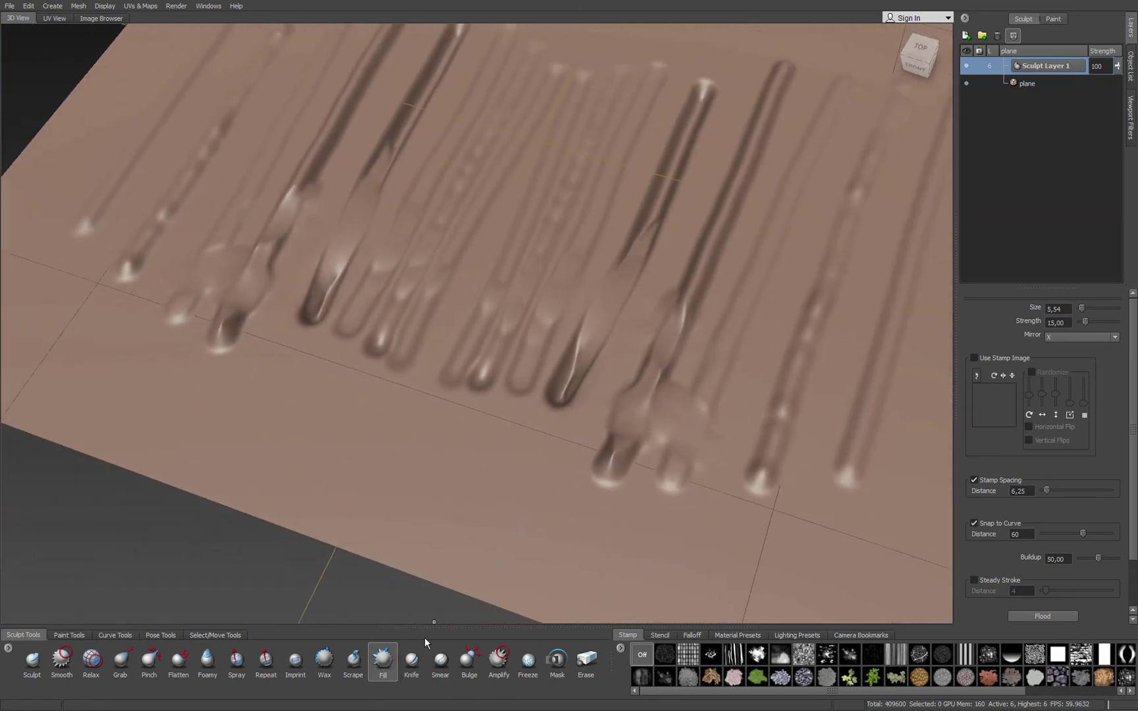
Make a long and a short Knife stroke along the plane's front edge at size 5.54 and strength 21.27.
{"action": "left_click", "coordinate": [411, 660]}
{"action": "mouse_move", "coordinate": [80, 320]}
{"action": "left_mouse_down"}
{"action": "mouse_move", "coordinate": [440, 470]}
{"action": "mouse_move", "coordinate": [255, 442]}
{"action": "mouse_move", "coordinate": [232, 349]}
{"action": "mouse_move", "coordinate": [256, 429]}
{"action": "mouse_move", "coordinate": [457, 454]}
{"action": "left_mouse_up"}
{"action": "mouse_move", "coordinate": [93, 449]}
{"action": "left_mouse_down"}
{"action": "mouse_move", "coordinate": [269, 537]}
{"action": "mouse_move", "coordinate": [183, 424]}
{"action": "mouse_move", "coordinate": [211, 490]}
{"action": "mouse_move", "coordinate": [168, 534]}
{"action": "mouse_move", "coordinate": [221, 440]}
{"action": "mouse_move", "coordinate": [296, 411]}
{"action": "left_mouse_up"}
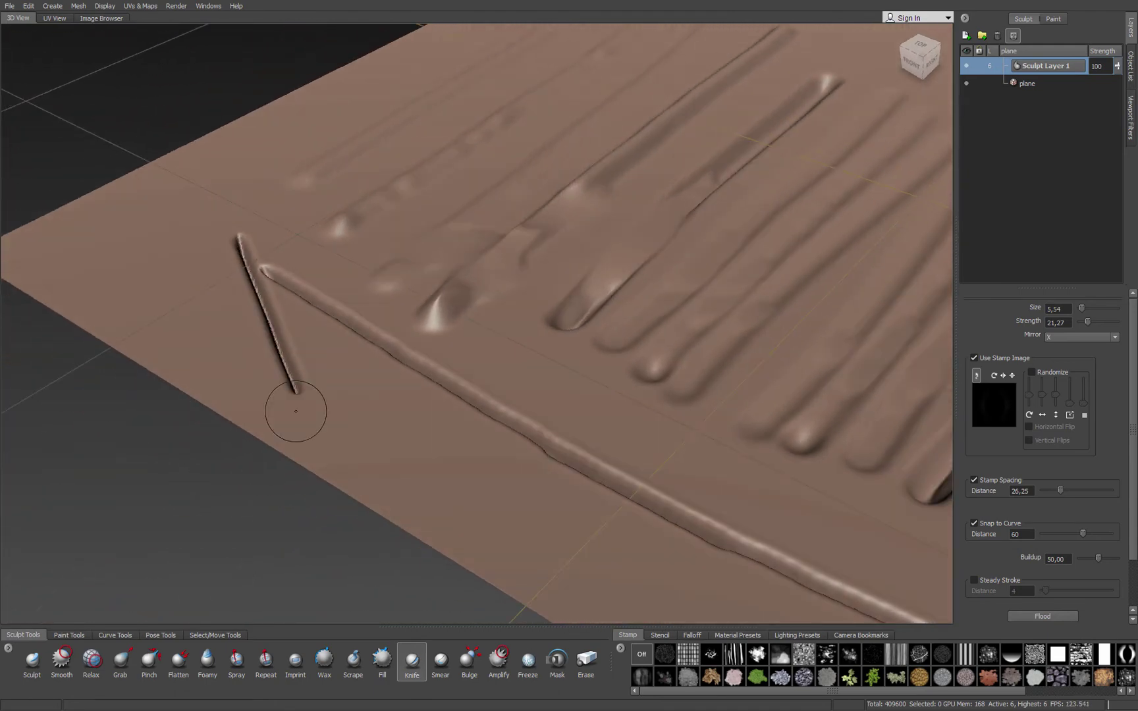
Push the Knife strokes along the plane's front edge out of line with the Smear brush, enlarged to size 13.72 at strength 15.
{"action": "left_click", "coordinate": [441, 661]}
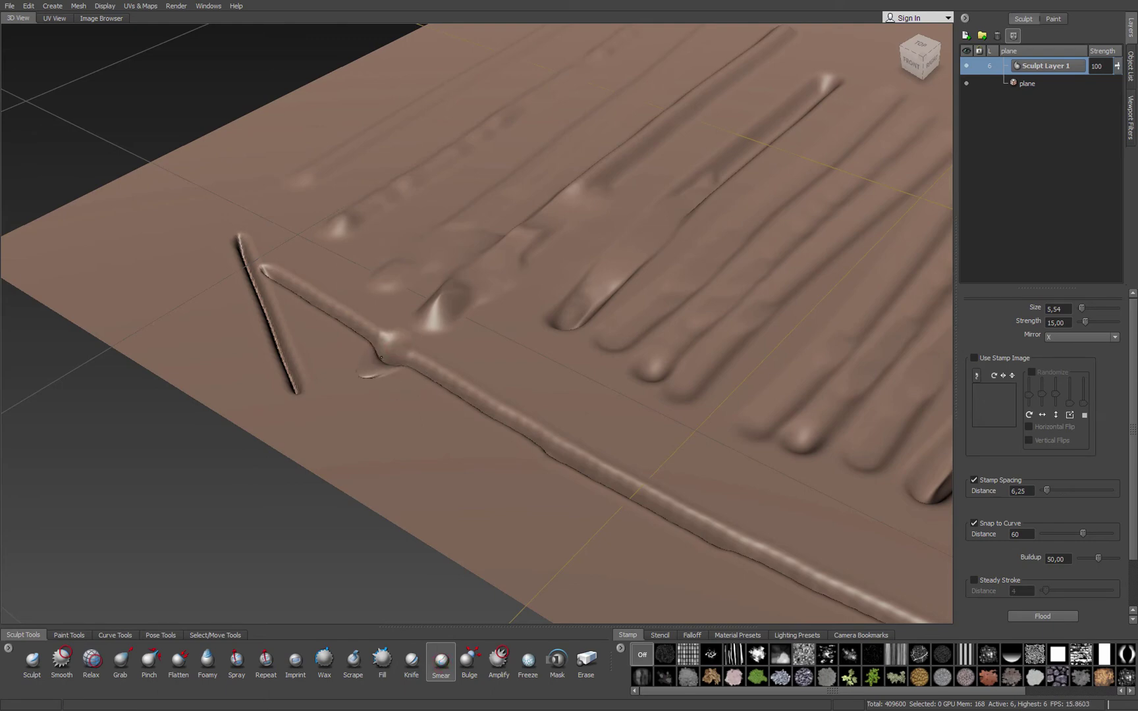
{"action": "mouse_move", "coordinate": [381, 354]}
{"action": "left_mouse_down", "text": "alt"}
{"action": "mouse_move", "coordinate": [360, 376]}
{"action": "mouse_move", "coordinate": [400, 378]}
{"action": "left_mouse_up", "text": "alt"}
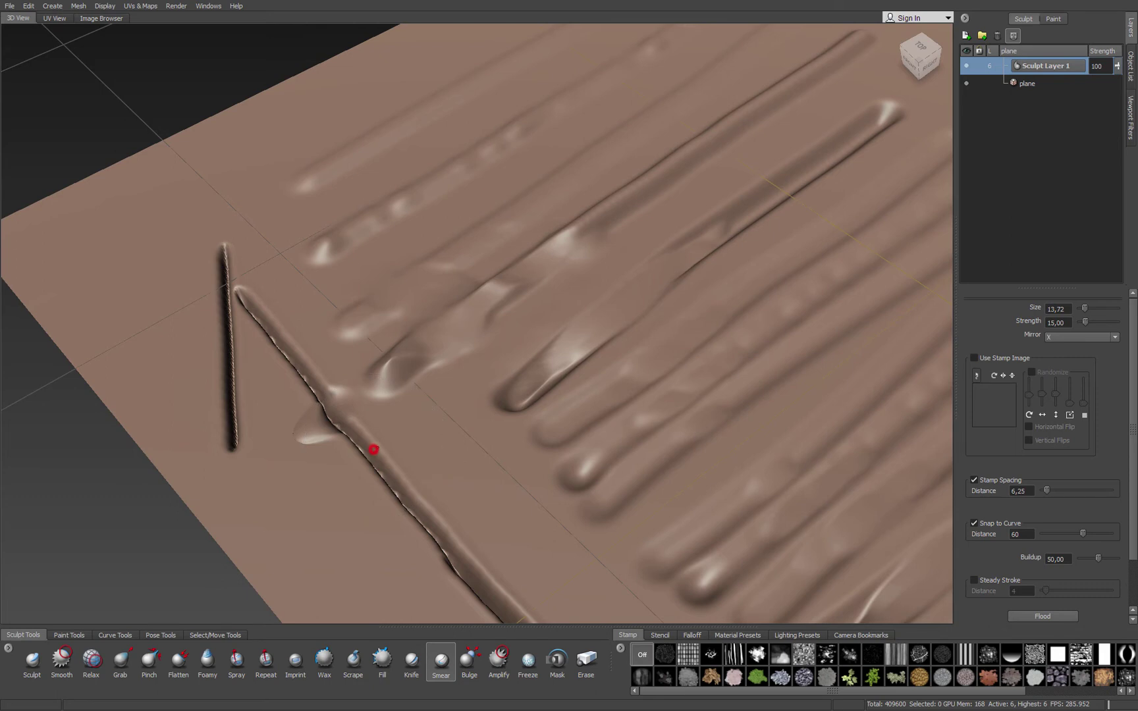
{"action": "mouse_move", "coordinate": [407, 435]}
{"action": "left_mouse_down"}
{"action": "mouse_move", "coordinate": [369, 467]}
{"action": "mouse_move", "coordinate": [418, 432]}
{"action": "left_mouse_up"}
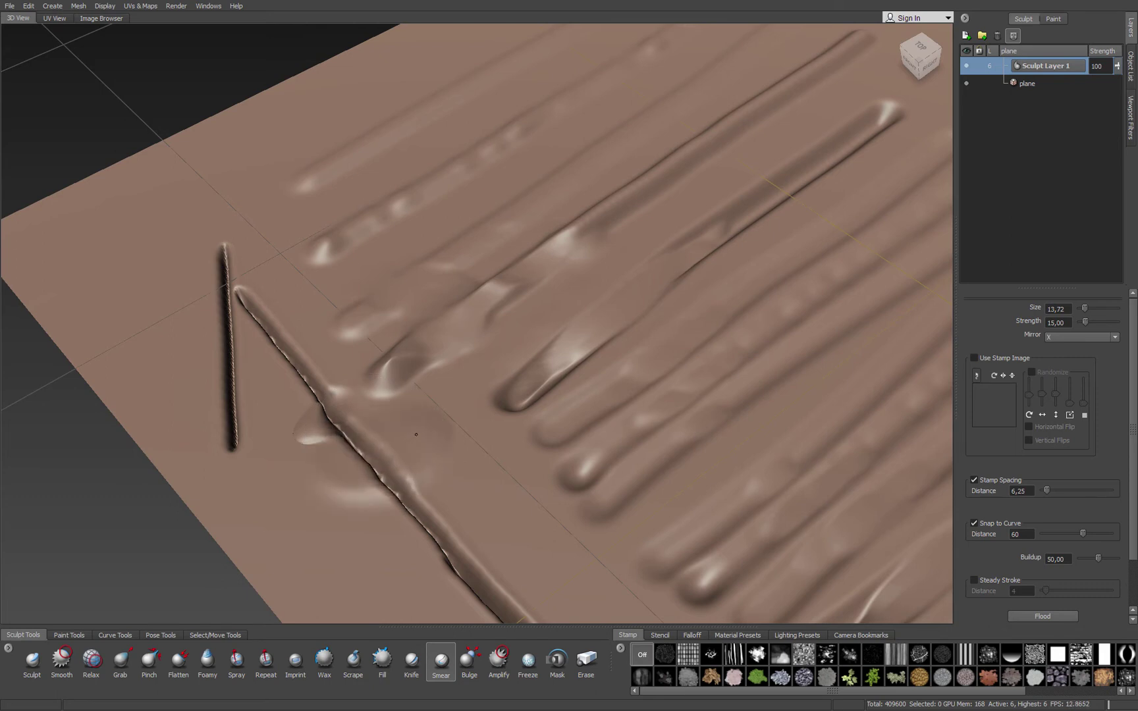
{"action": "left_click_drag", "start_coordinate": [301, 363], "coordinate": [330, 349]}
{"action": "left_click_drag", "start_coordinate": [229, 343], "coordinate": [182, 338]}
{"action": "mouse_move", "coordinate": [262, 366]}
{"action": "left_mouse_down", "text": "alt"}
{"action": "mouse_move", "coordinate": [287, 358]}
{"action": "mouse_move", "coordinate": [379, 376]}
{"action": "mouse_move", "coordinate": [348, 409]}
{"action": "left_mouse_up", "text": "alt"}
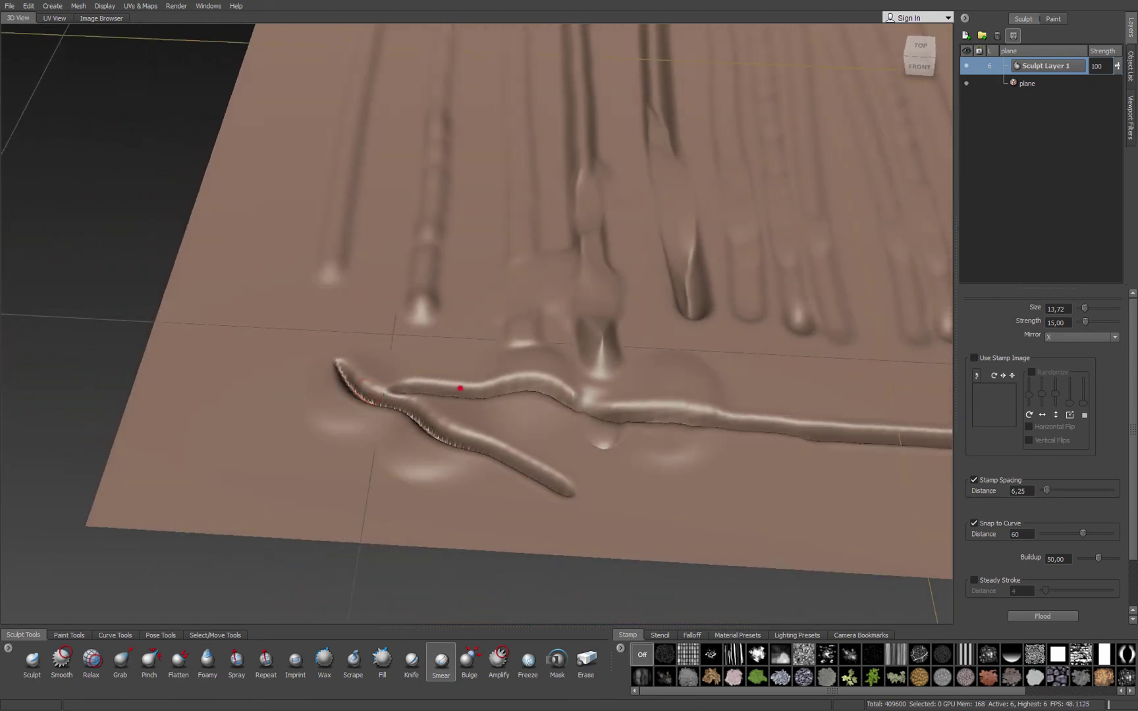
{"action": "mouse_move", "coordinate": [460, 387]}
{"action": "left_mouse_down"}
{"action": "mouse_move", "coordinate": [448, 365]}
{"action": "mouse_move", "coordinate": [320, 403]}
{"action": "mouse_move", "coordinate": [342, 407]}
{"action": "left_mouse_up"}
Paint a winding Repeat brush stroke across the plane's rear area with the square stamp at size 13.72 and strength 7.12.
{"action": "mouse_move", "coordinate": [382, 356]}
{"action": "left_mouse_down", "text": "alt"}
{"action": "mouse_move", "coordinate": [436, 381]}
{"action": "mouse_move", "coordinate": [487, 350]}
{"action": "left_mouse_up", "text": "alt"}
{"action": "scroll", "coordinate": [487, 350], "scroll_direction": "down", "scroll_amount": 2}
{"action": "middle_click_drag", "start_coordinate": [487, 345], "coordinate": [268, 356], "text": "alt"}
{"action": "middle_click_drag", "start_coordinate": [193, 159], "coordinate": [200, 365], "text": "alt"}
{"action": "mouse_move", "coordinate": [287, 312]}
{"action": "right_mouse_down", "text": "alt"}
{"action": "mouse_move", "coordinate": [281, 365]}
{"action": "mouse_move", "coordinate": [366, 598]}
{"action": "right_mouse_up", "text": "alt"}
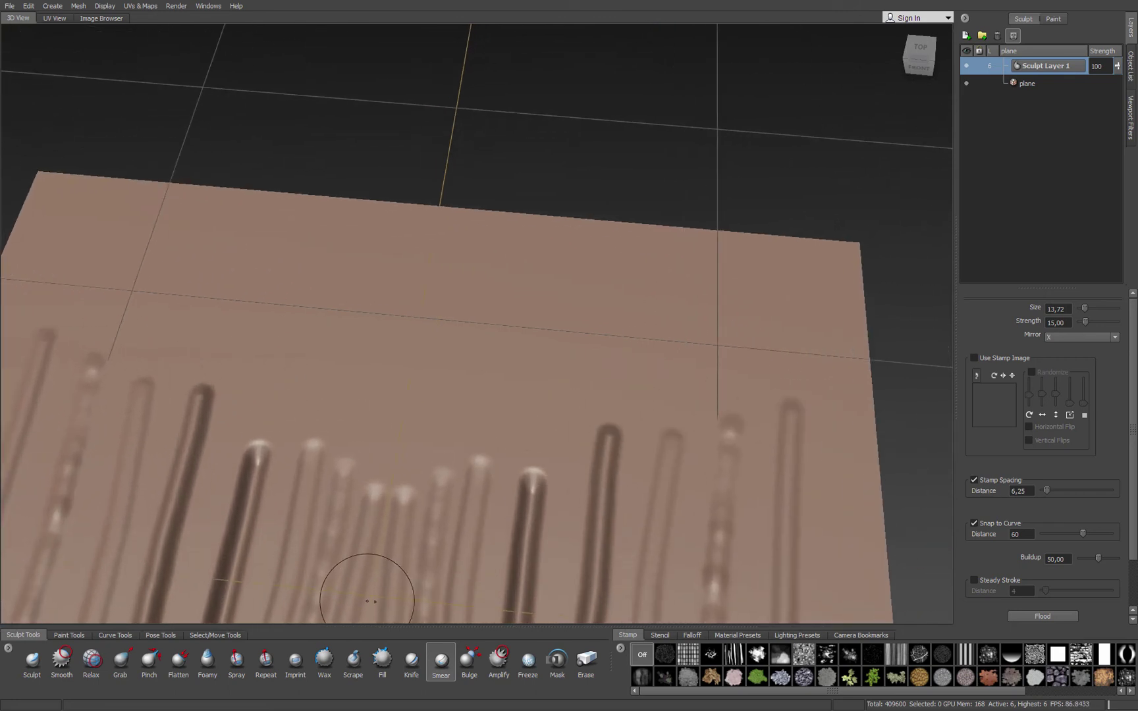
{"action": "left_click", "coordinate": [266, 668]}
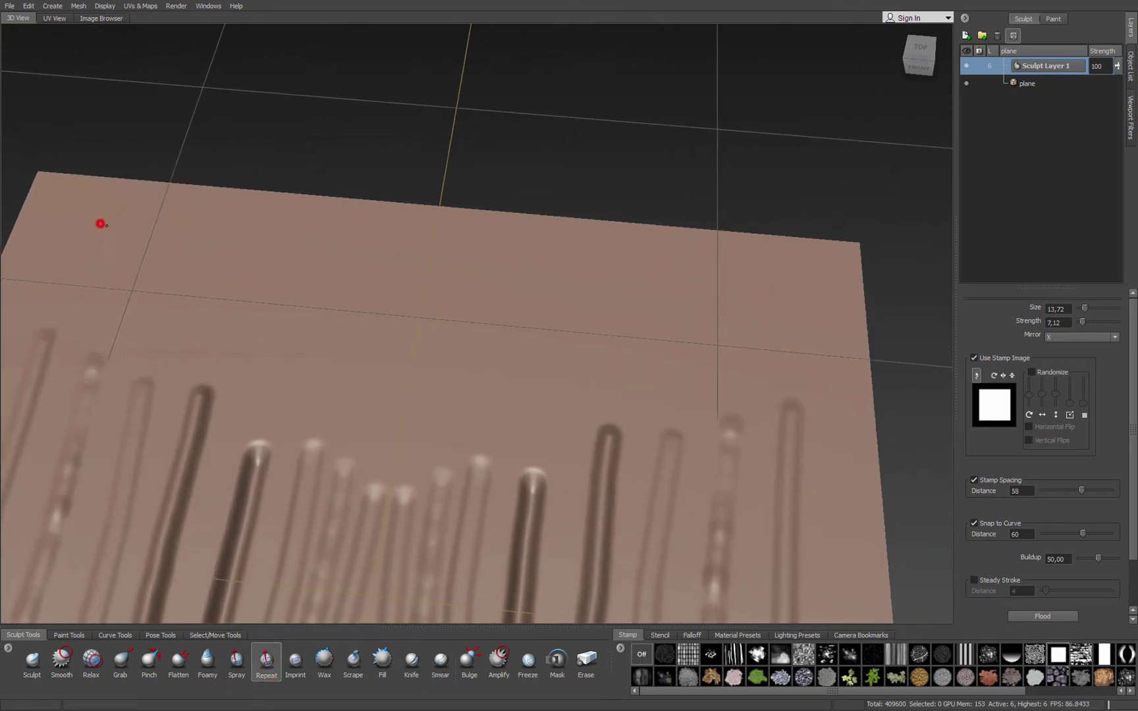
{"action": "mouse_move", "coordinate": [101, 221]}
{"action": "left_mouse_down"}
{"action": "mouse_move", "coordinate": [246, 247]}
{"action": "mouse_move", "coordinate": [386, 299]}
{"action": "mouse_move", "coordinate": [355, 406]}
{"action": "mouse_move", "coordinate": [470, 427]}
{"action": "mouse_move", "coordinate": [122, 375]}
{"action": "left_mouse_up"}
{"action": "left_click_drag", "start_coordinate": [213, 453], "coordinate": [209, 470], "text": "alt"}
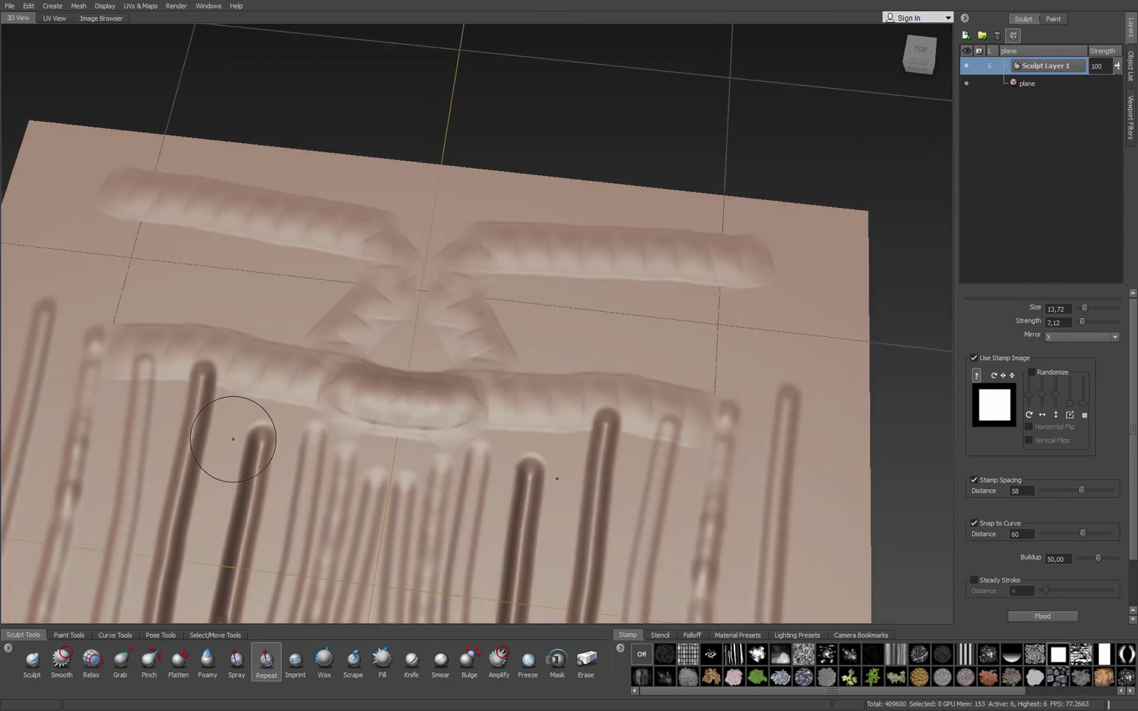
Paint an S-shaped Spray brush stroke across the parallel ridges and grooves at size 13.72 and strength 15, using the randomized grid stamp.
{"action": "middle_click_drag", "start_coordinate": [307, 418], "coordinate": [338, 277], "text": "alt"}
{"action": "mouse_move", "coordinate": [337, 278]}
{"action": "left_mouse_down", "text": "alt"}
{"action": "mouse_move", "coordinate": [345, 315]}
{"action": "mouse_move", "coordinate": [342, 280]}
{"action": "left_mouse_up", "text": "alt"}
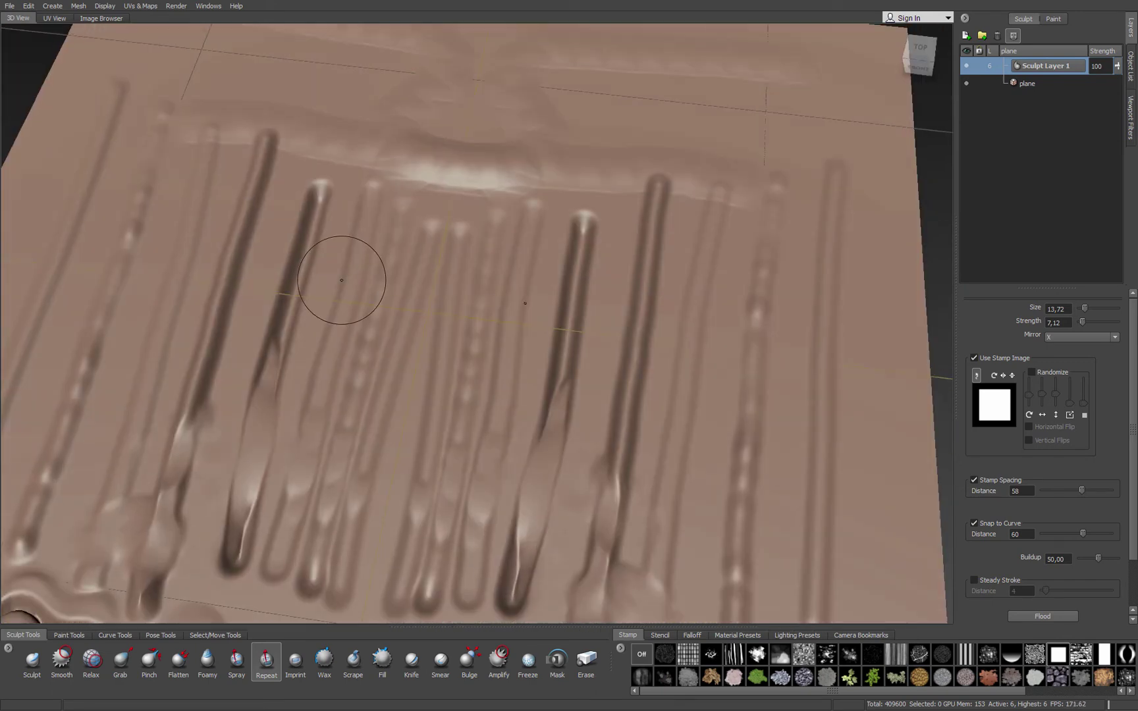
{"action": "scroll", "coordinate": [341, 279], "scroll_direction": "down", "scroll_amount": 2}
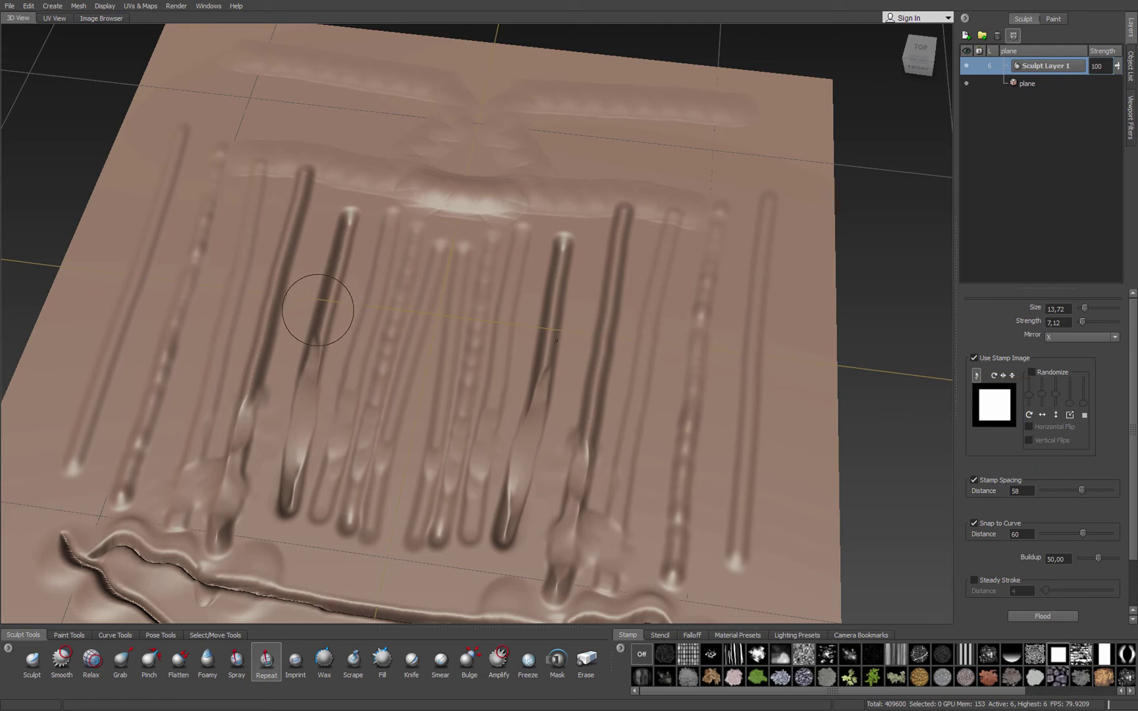
{"action": "left_click", "coordinate": [237, 658]}
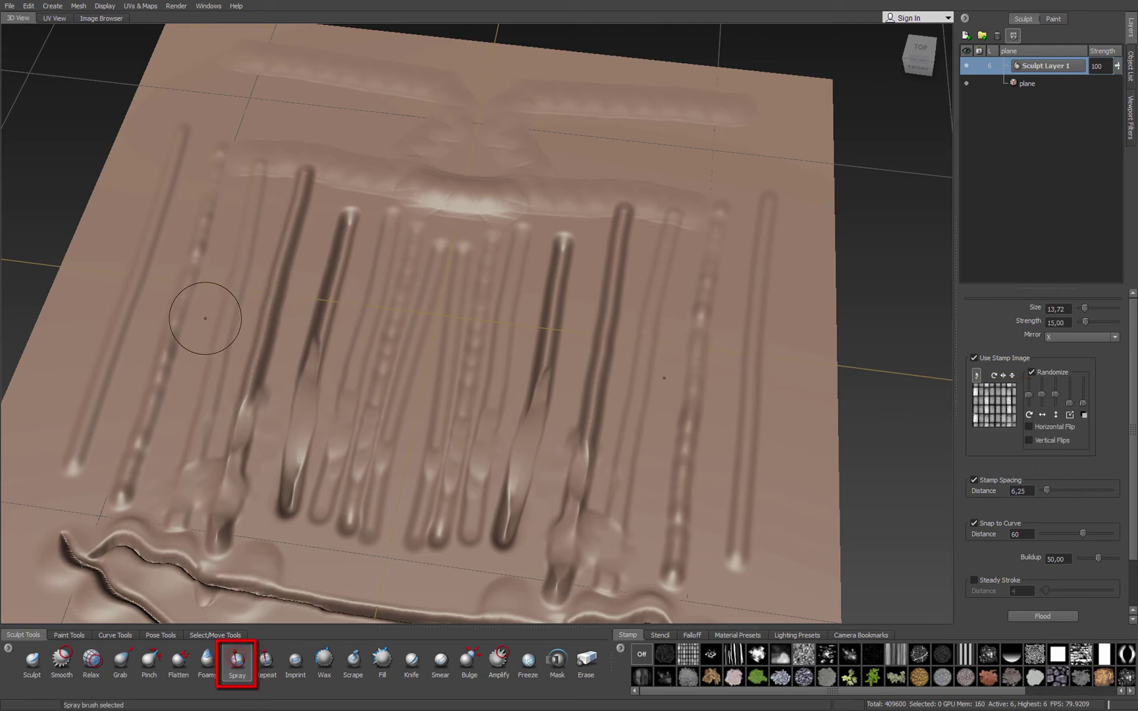
{"action": "mouse_move", "coordinate": [198, 318]}
{"action": "left_mouse_down"}
{"action": "mouse_move", "coordinate": [276, 346]}
{"action": "mouse_move", "coordinate": [339, 409]}
{"action": "mouse_move", "coordinate": [246, 448]}
{"action": "mouse_move", "coordinate": [204, 500]}
{"action": "mouse_move", "coordinate": [300, 580]}
{"action": "left_mouse_up"}
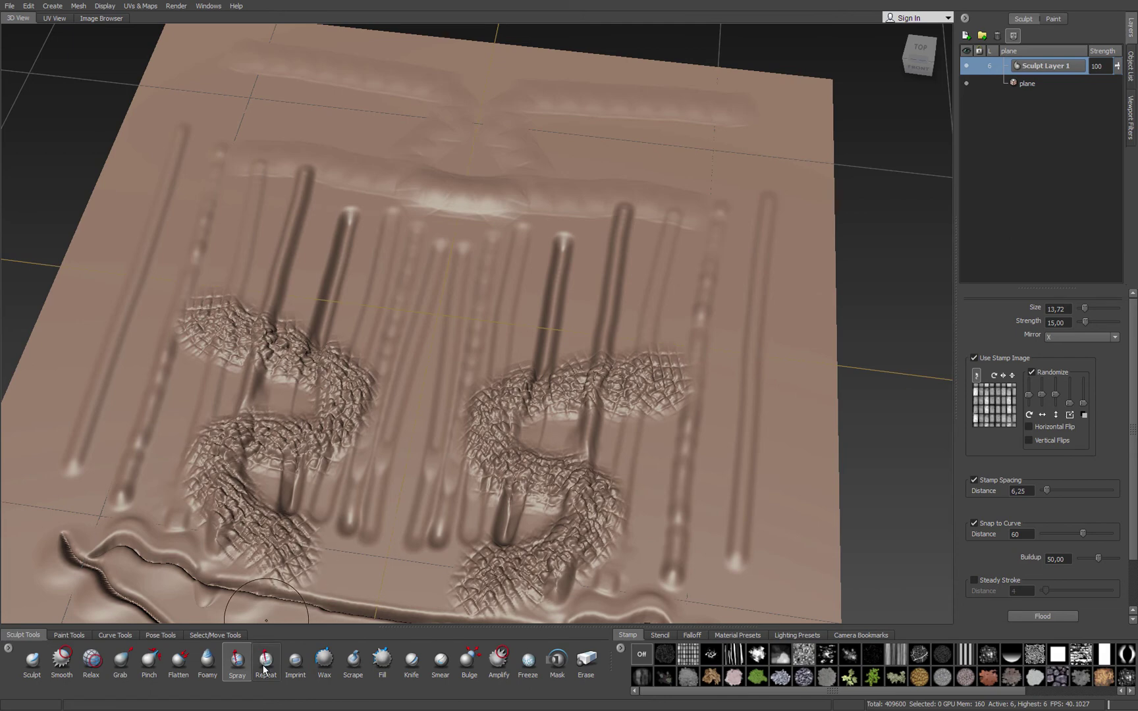
Cover the middle and sides of the plane with rock texture using the Imprint brush's stone stamp at strength 8.10.
{"action": "left_click", "coordinate": [296, 661]}
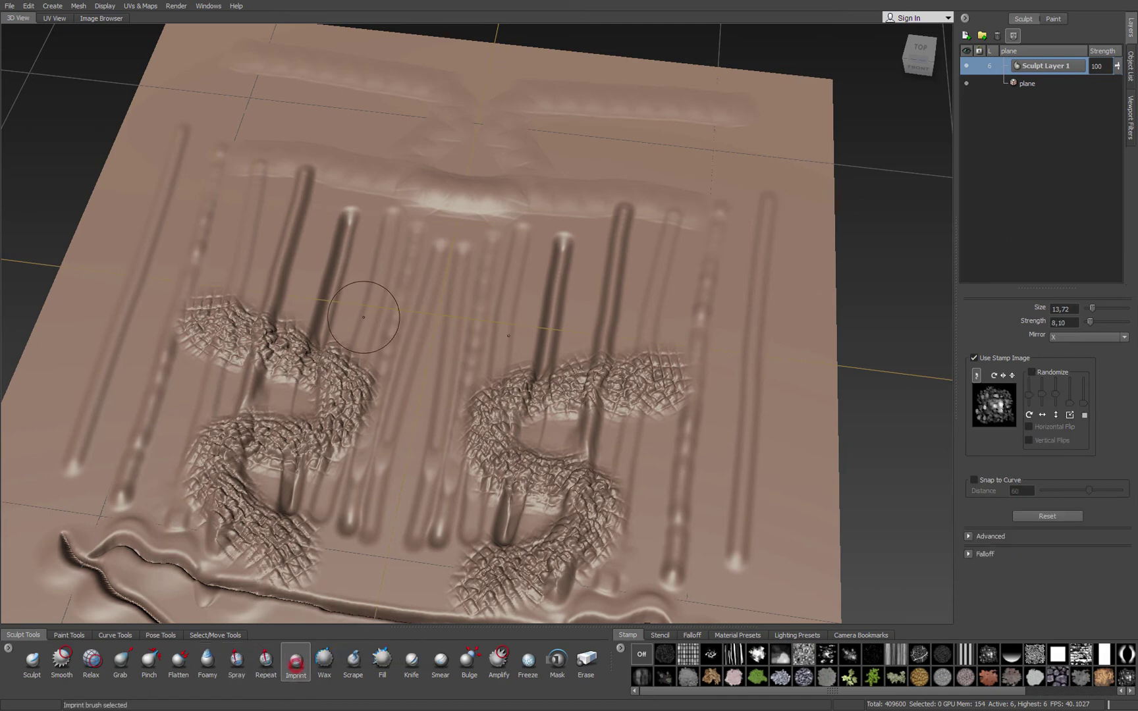
{"action": "left_click_drag", "start_coordinate": [336, 266], "coordinate": [360, 310]}
{"action": "left_click_drag", "start_coordinate": [416, 335], "coordinate": [350, 455]}
{"action": "left_click_drag", "start_coordinate": [157, 368], "coordinate": [280, 481]}
Exaggerate parts of the sprayed pattern and the crossing of the smeared Knife strokes with the Amplify brush at strength 43.50.
{"action": "mouse_move", "coordinate": [270, 394]}
{"action": "left_mouse_down", "text": "alt"}
{"action": "mouse_move", "coordinate": [297, 329]}
{"action": "mouse_move", "coordinate": [274, 384]}
{"action": "left_mouse_up", "text": "alt"}
{"action": "middle_click_drag", "start_coordinate": [259, 380], "coordinate": [309, 354], "text": "alt"}
{"action": "mouse_move", "coordinate": [310, 354]}
{"action": "left_mouse_down", "text": "alt"}
{"action": "mouse_move", "coordinate": [311, 374]}
{"action": "mouse_move", "coordinate": [308, 356]}
{"action": "left_mouse_up", "text": "alt"}
{"action": "middle_click_drag", "start_coordinate": [303, 379], "coordinate": [308, 329], "text": "alt"}
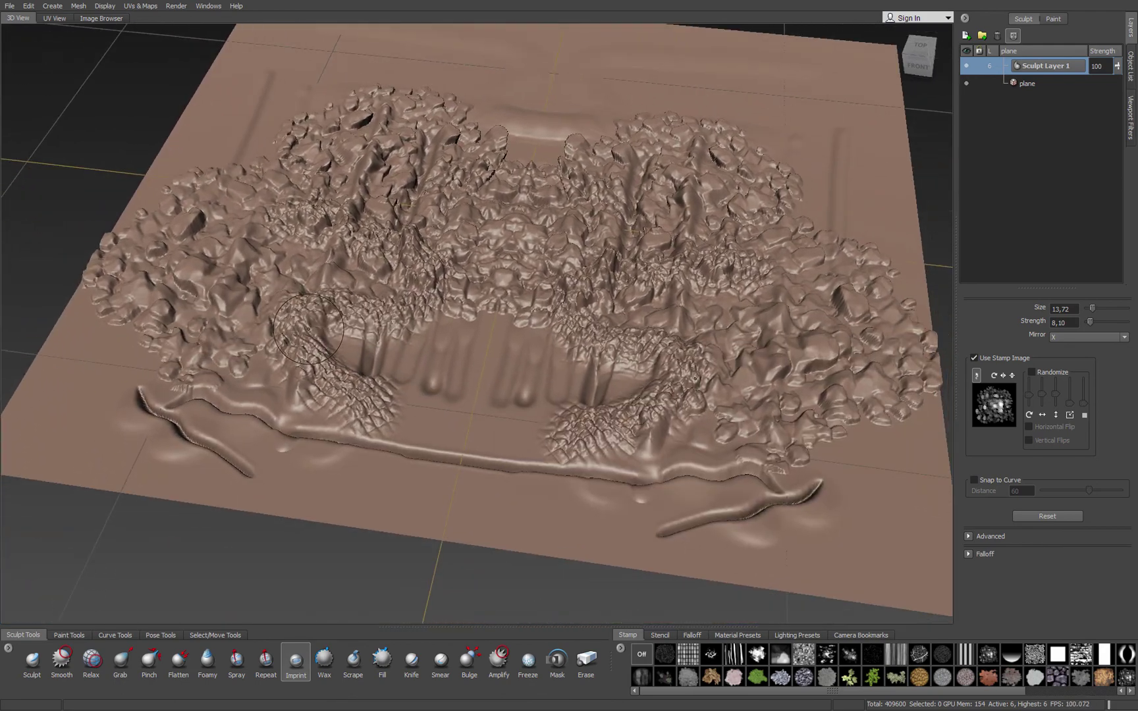
{"action": "left_click", "coordinate": [502, 667]}
{"action": "mouse_move", "coordinate": [342, 378]}
{"action": "left_mouse_down"}
{"action": "mouse_move", "coordinate": [358, 371]}
{"action": "mouse_move", "coordinate": [319, 368]}
{"action": "left_mouse_up"}
{"action": "left_click_drag", "start_coordinate": [319, 368], "coordinate": [321, 412], "text": "alt"}
{"action": "right_click_drag", "start_coordinate": [322, 411], "coordinate": [355, 438], "text": "alt"}
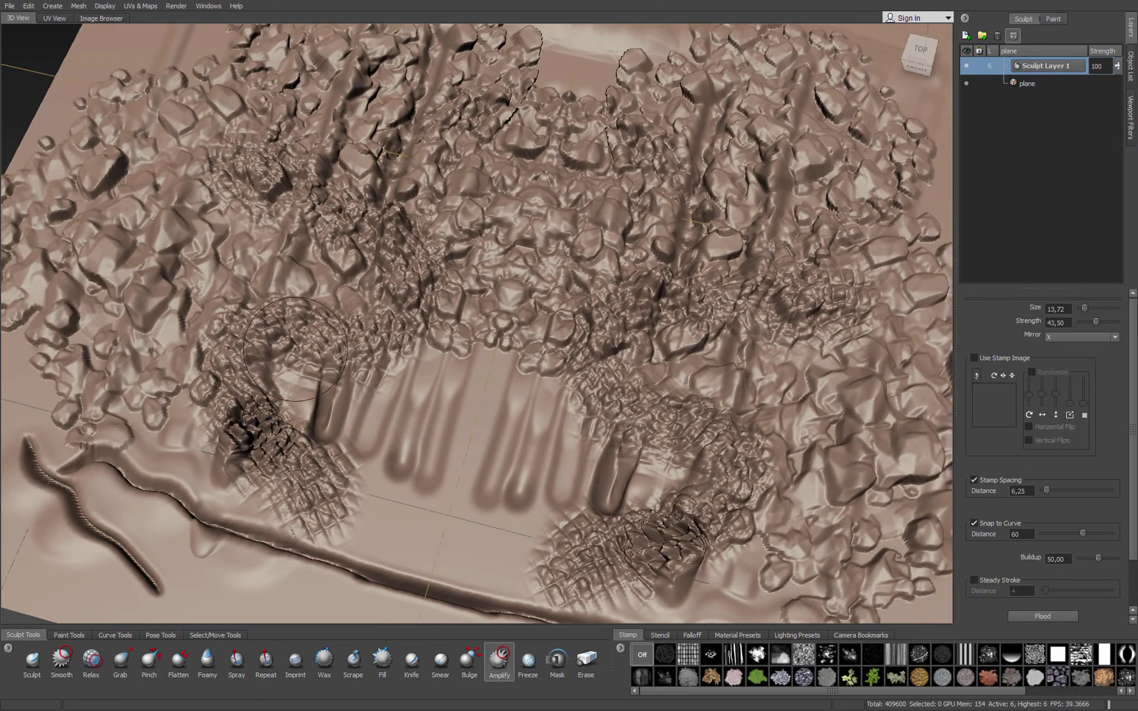
{"action": "mouse_move", "coordinate": [294, 341]}
{"action": "left_mouse_down"}
{"action": "mouse_move", "coordinate": [301, 334]}
{"action": "mouse_move", "coordinate": [249, 343]}
{"action": "mouse_move", "coordinate": [277, 359]}
{"action": "mouse_move", "coordinate": [178, 309]}
{"action": "mouse_move", "coordinate": [224, 336]}
{"action": "left_mouse_up"}
{"action": "middle_click_drag", "start_coordinate": [158, 383], "coordinate": [252, 374], "text": "alt"}
{"action": "mouse_move", "coordinate": [210, 428]}
{"action": "left_mouse_down"}
{"action": "mouse_move", "coordinate": [219, 428]}
{"action": "mouse_move", "coordinate": [181, 469]}
{"action": "mouse_move", "coordinate": [225, 424]}
{"action": "mouse_move", "coordinate": [275, 404]}
{"action": "left_mouse_up"}
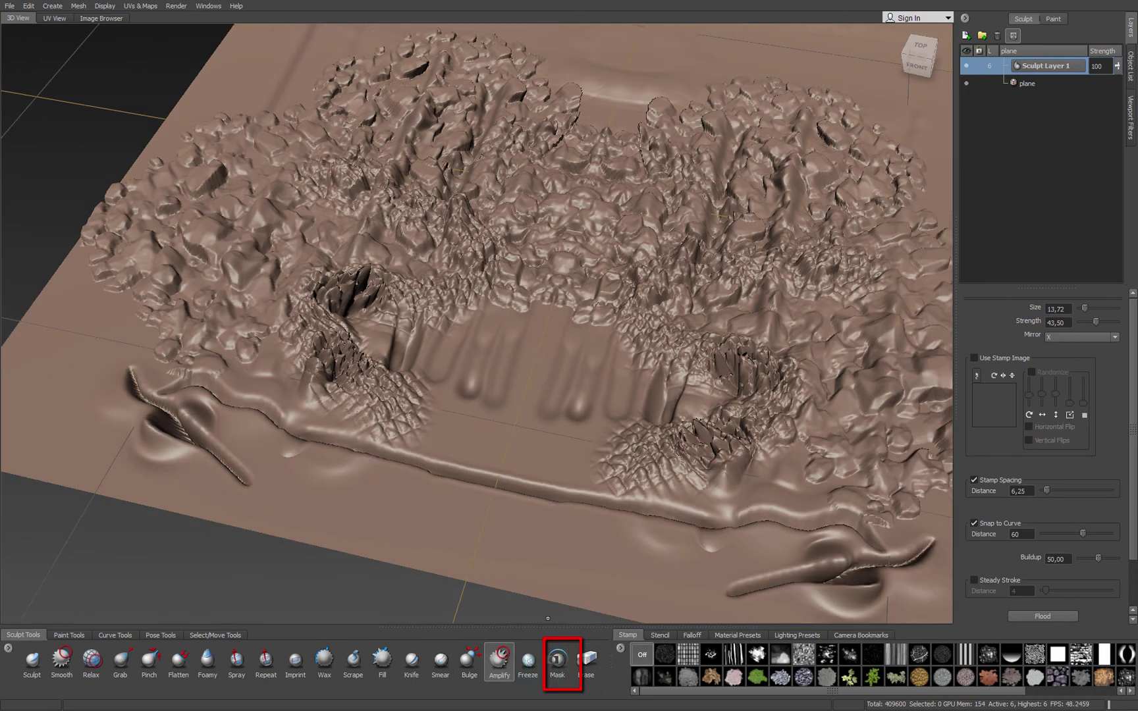
Freeze a round patch over the groove ends near the plane's front at strength 100, and unfreeze its centre to leave a ring.
{"action": "left_click", "coordinate": [527, 660]}
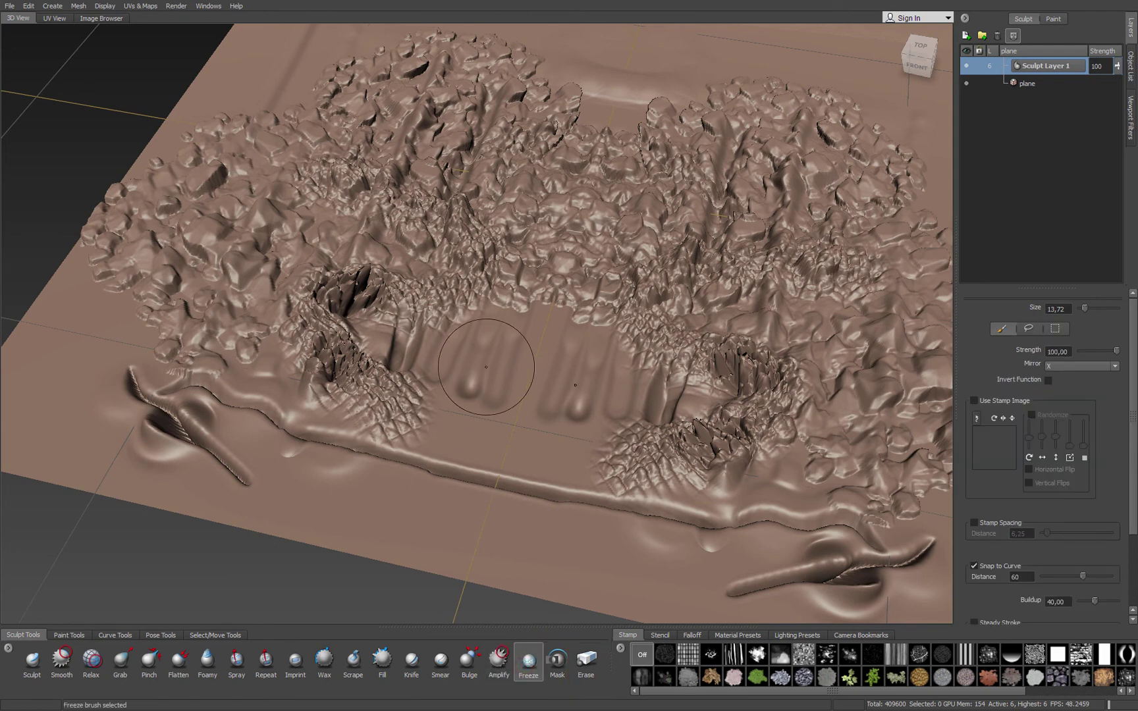
{"action": "left_click_drag", "start_coordinate": [499, 374], "coordinate": [451, 414]}
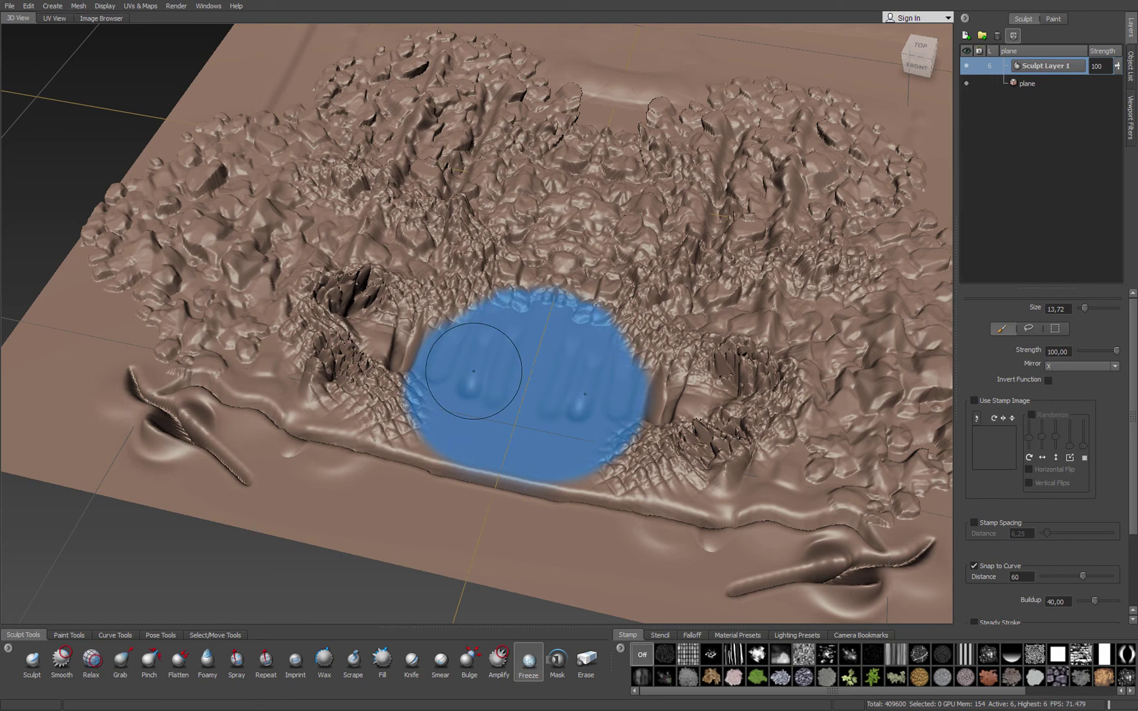
{"action": "left_click", "coordinate": [520, 376], "text": "ctrl"}
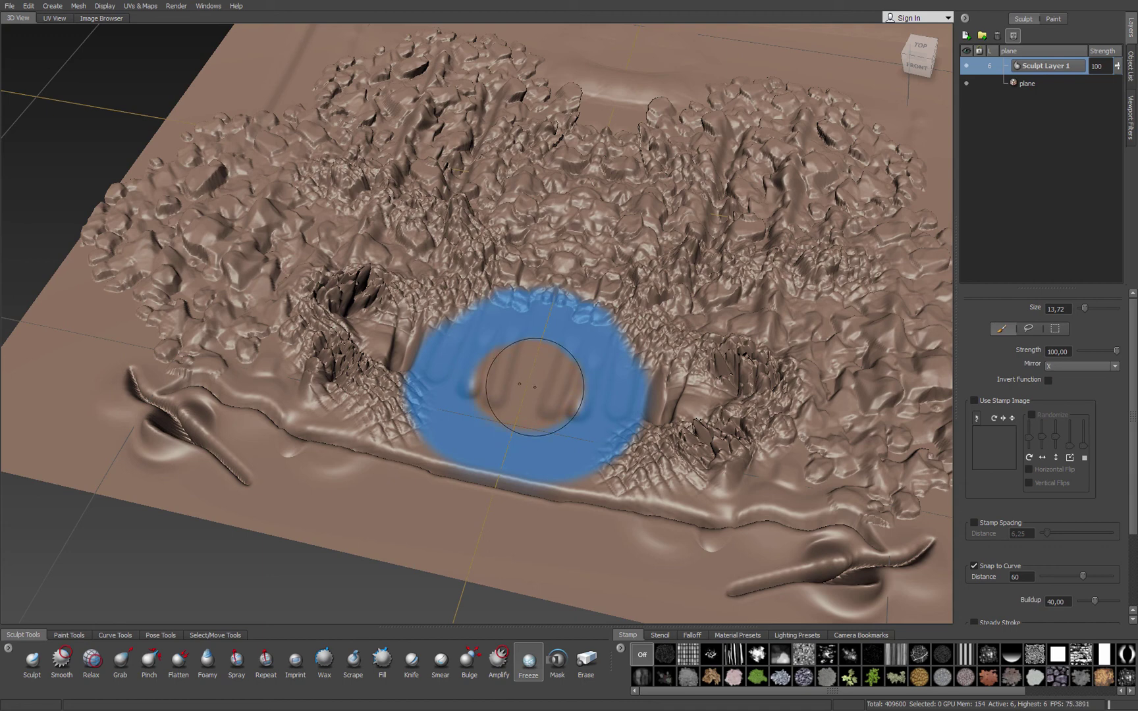
Carve several Knife strokes across the frozen ring, its open centre and the surrounding surface at size 13.72 and strength 21.27.
{"action": "left_click", "coordinate": [412, 660]}
{"action": "mouse_move", "coordinate": [353, 506]}
{"action": "left_mouse_down"}
{"action": "mouse_move", "coordinate": [473, 430]}
{"action": "mouse_move", "coordinate": [555, 340]}
{"action": "left_mouse_up"}
{"action": "left_click_drag", "start_coordinate": [398, 312], "coordinate": [438, 385]}
{"action": "mouse_move", "coordinate": [492, 225]}
{"action": "left_mouse_down"}
{"action": "mouse_move", "coordinate": [473, 308]}
{"action": "mouse_move", "coordinate": [366, 391]}
{"action": "mouse_move", "coordinate": [197, 425]}
{"action": "mouse_move", "coordinate": [415, 390]}
{"action": "mouse_move", "coordinate": [496, 350]}
{"action": "left_mouse_up"}
{"action": "left_click_drag", "start_coordinate": [493, 427], "coordinate": [338, 602], "text": "alt"}
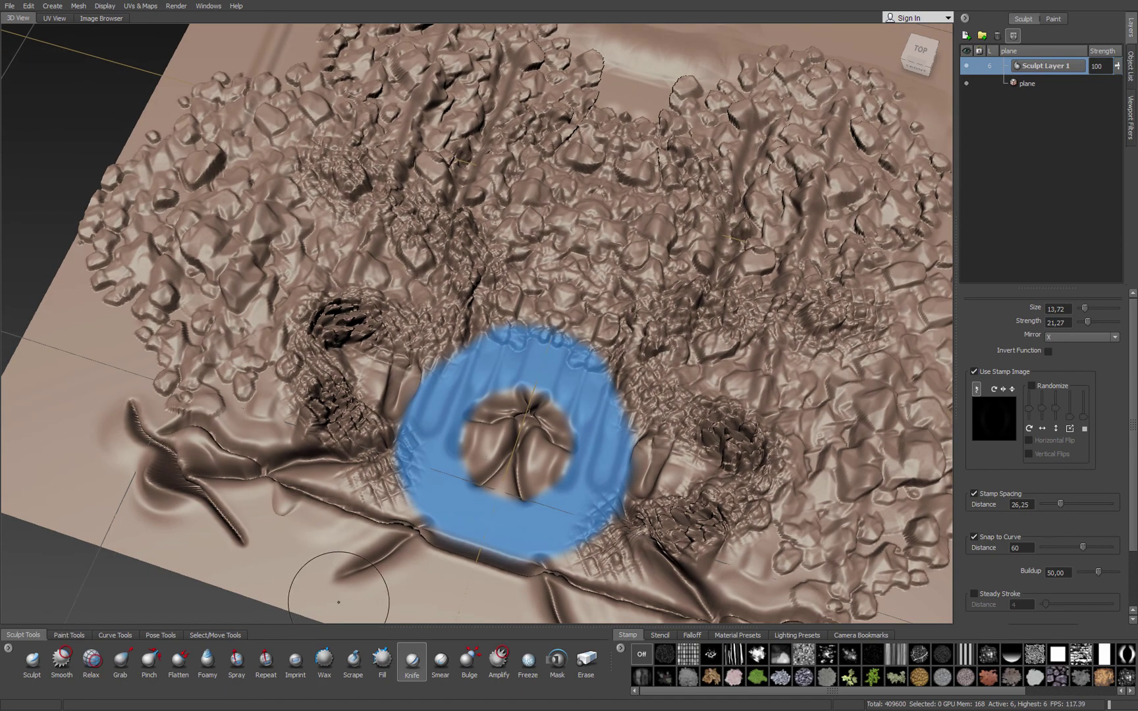
Imprint the stone stamp across the frozen ring, its open centre and the front edge at strength 8.10.
{"action": "left_click", "coordinate": [305, 672]}
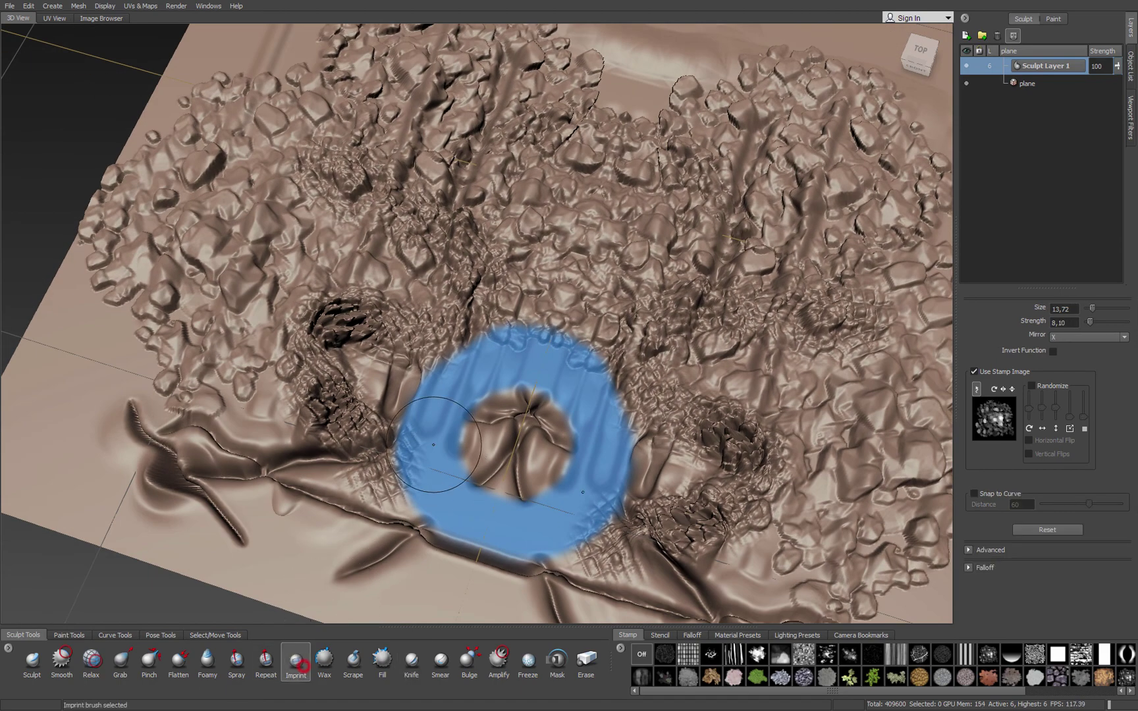
{"action": "mouse_move", "coordinate": [478, 437]}
{"action": "left_mouse_down"}
{"action": "mouse_move", "coordinate": [580, 540]}
{"action": "mouse_move", "coordinate": [588, 601]}
{"action": "left_mouse_up"}
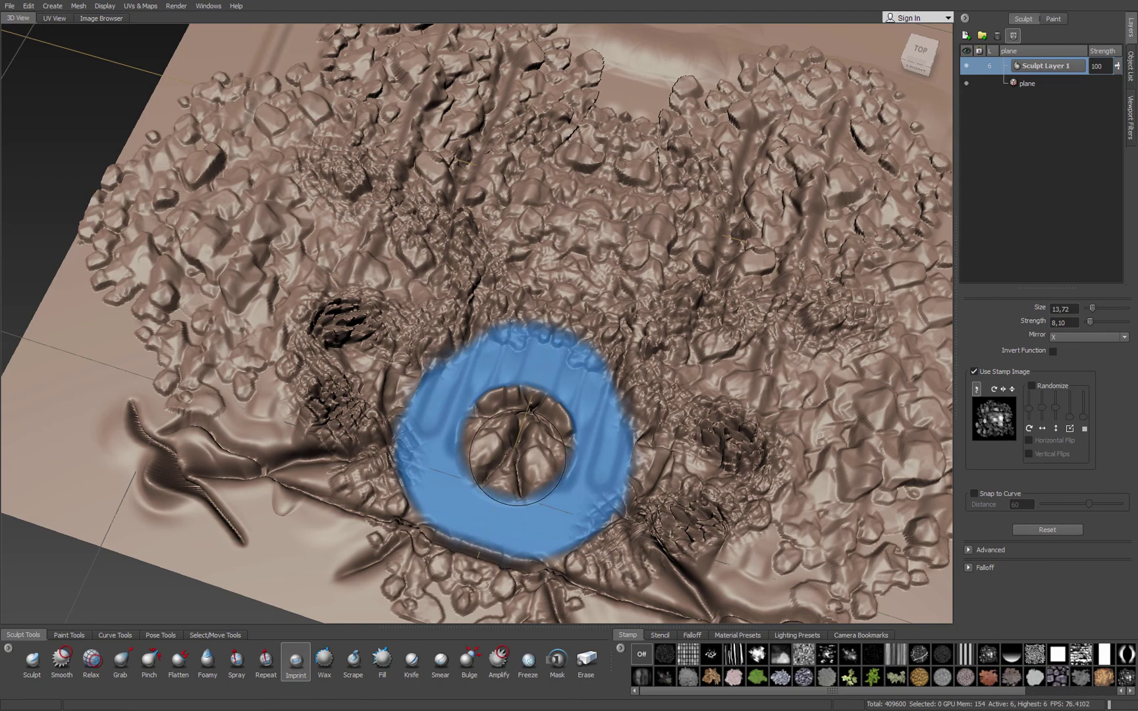
{"action": "left_click_drag", "start_coordinate": [515, 458], "coordinate": [518, 424], "text": "alt"}
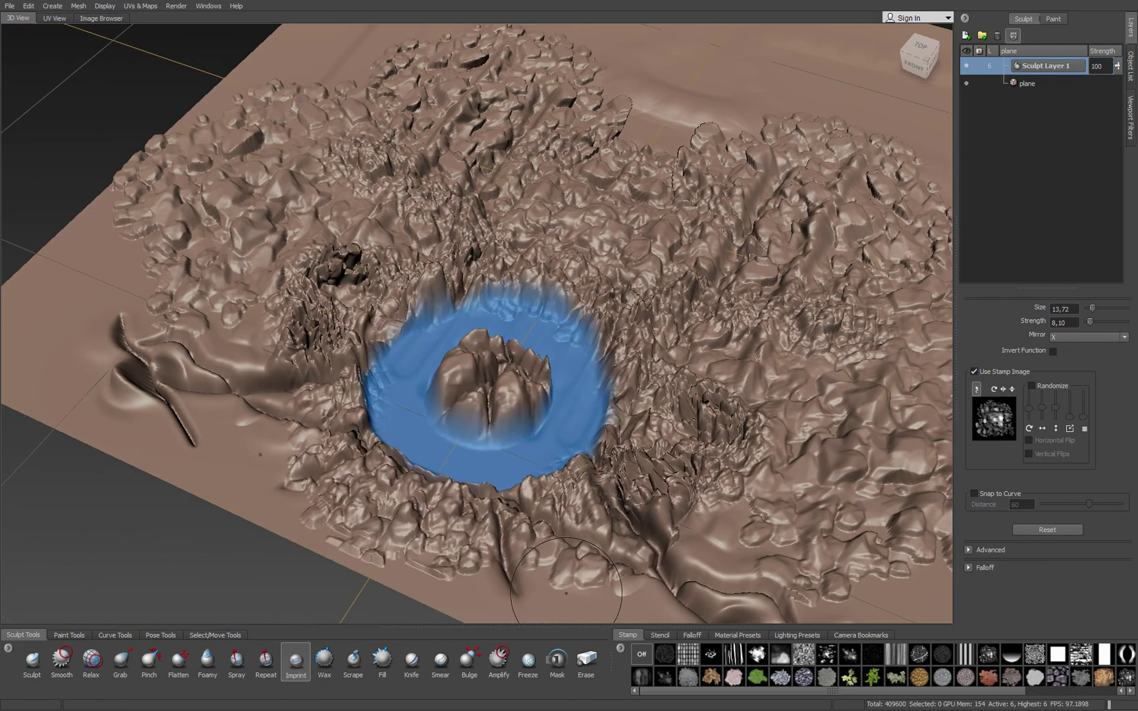
Unfreeze the whole ring and imprint a small stone patch beside the raised central mound.
{"action": "mouse_move", "coordinate": [553, 574]}
{"action": "left_mouse_down", "text": "alt"}
{"action": "mouse_move", "coordinate": [422, 393]}
{"action": "mouse_move", "coordinate": [455, 461]}
{"action": "mouse_move", "coordinate": [567, 415]}
{"action": "mouse_move", "coordinate": [514, 456]}
{"action": "left_mouse_up", "text": "alt"}
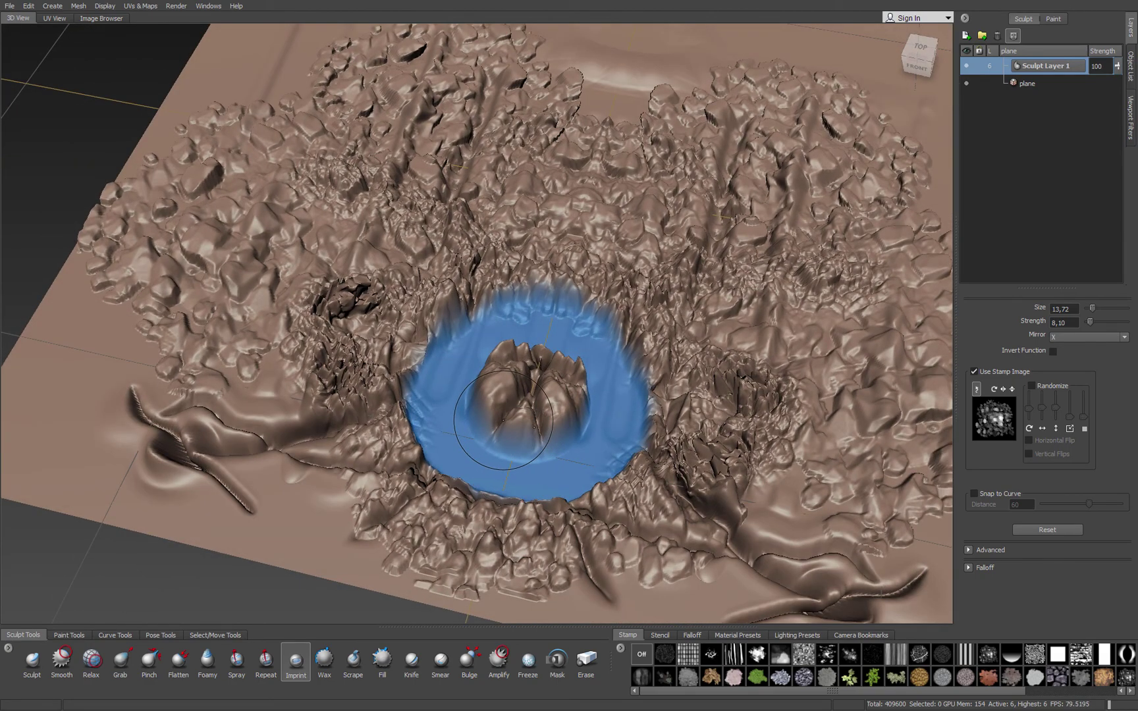
{"action": "key", "text": "shift+u"}
{"action": "left_click_drag", "start_coordinate": [457, 406], "coordinate": [455, 473]}
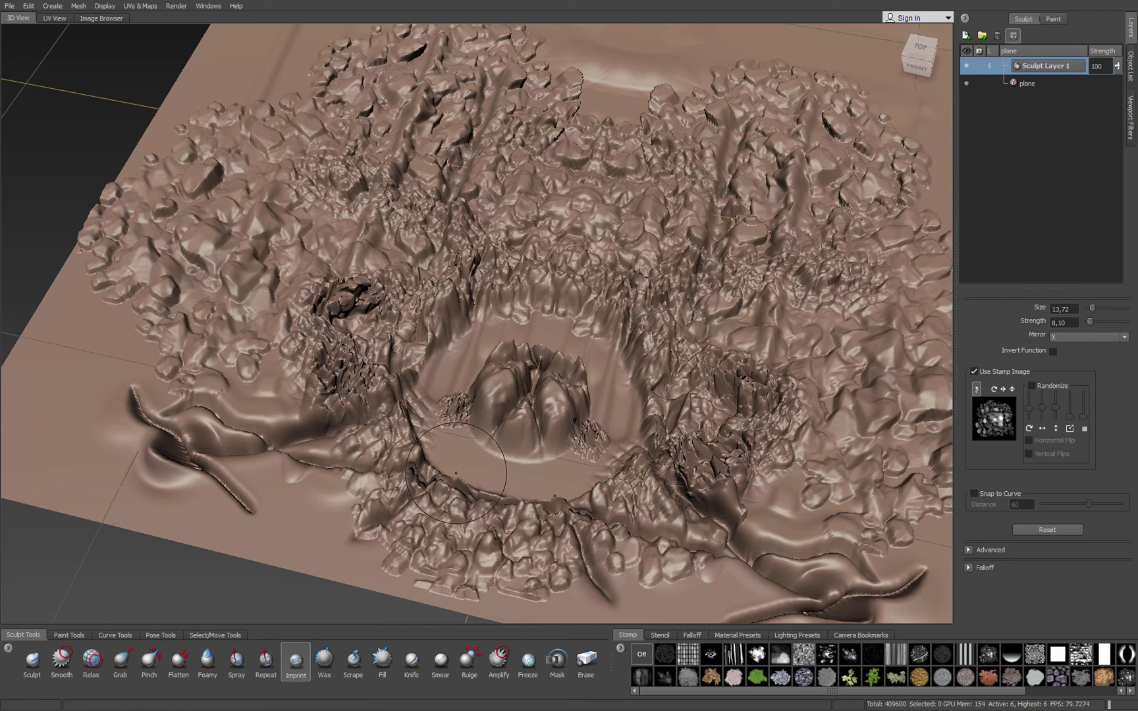
Erase a band of sculpted detail across the rear part of the rock texture with the Erase brush at strength 100.
{"action": "left_click", "coordinate": [588, 673]}
{"action": "middle_click_drag", "start_coordinate": [361, 125], "coordinate": [362, 283], "text": "alt"}
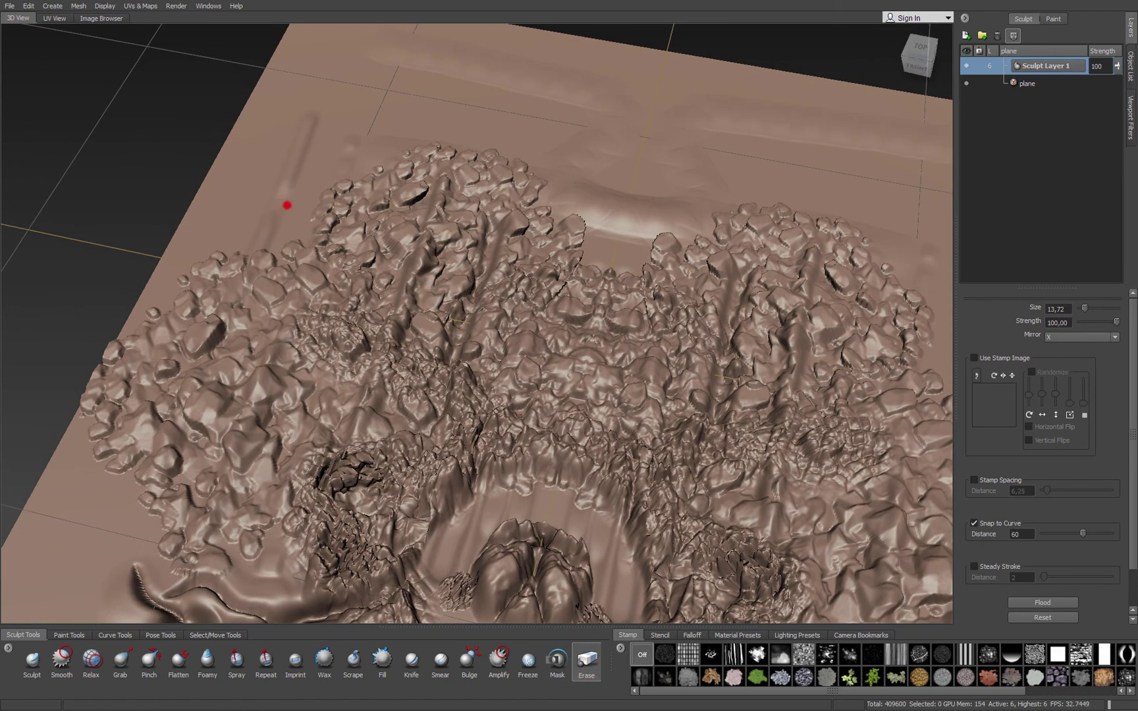
{"action": "mouse_move", "coordinate": [287, 205]}
{"action": "left_mouse_down"}
{"action": "mouse_move", "coordinate": [547, 310]}
{"action": "mouse_move", "coordinate": [316, 277]}
{"action": "mouse_move", "coordinate": [506, 290]}
{"action": "left_mouse_up"}
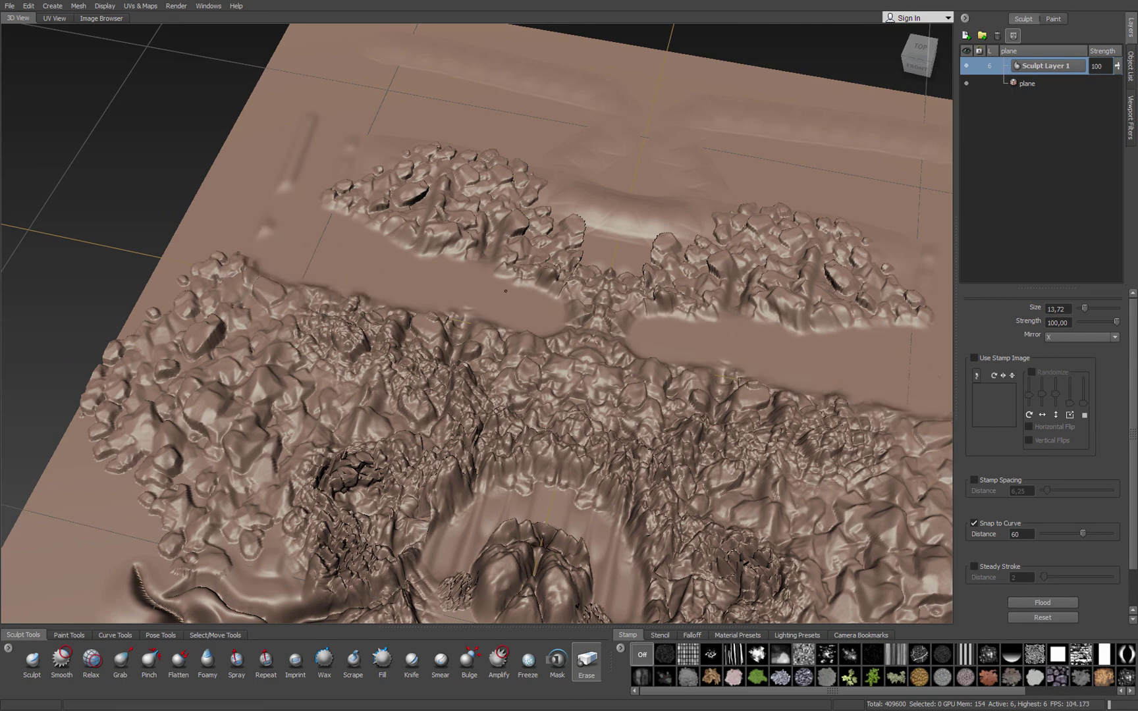
Mask a band across the rock texture in front of the erased strip with the Mask brush at size 13.72 and strength 100.
{"action": "middle_click_drag", "start_coordinate": [506, 290], "coordinate": [506, 152], "text": "alt"}
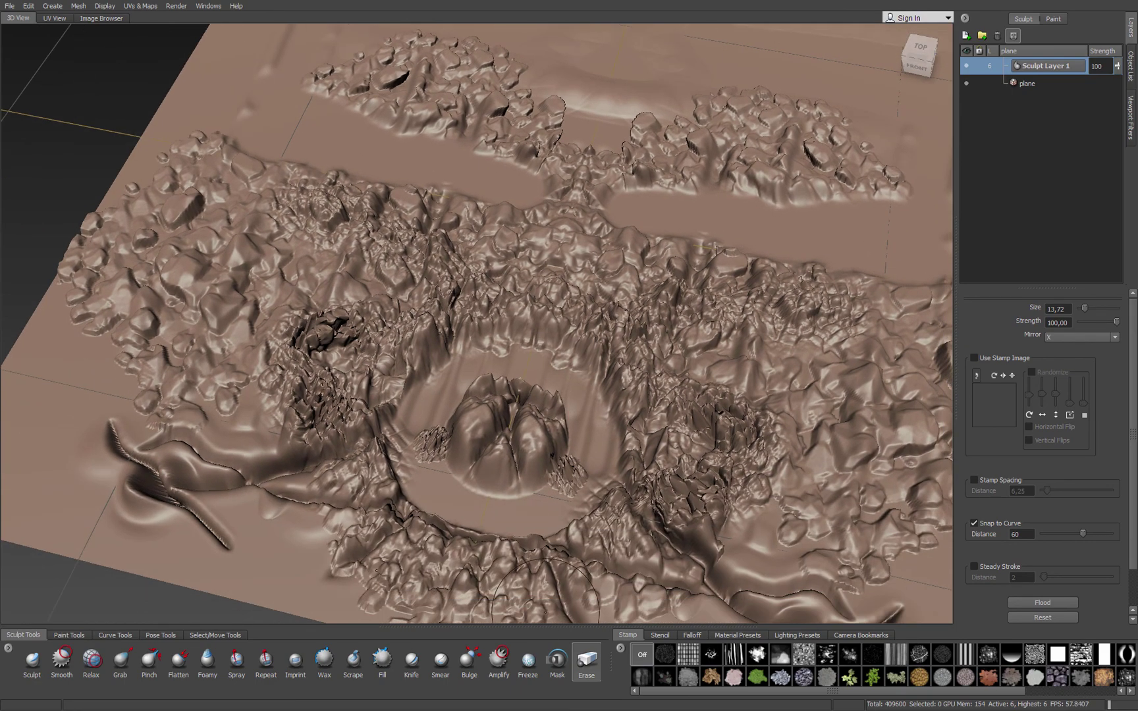
{"action": "left_click", "coordinate": [557, 662]}
{"action": "mouse_move", "coordinate": [169, 199]}
{"action": "left_mouse_down"}
{"action": "mouse_move", "coordinate": [441, 269]}
{"action": "mouse_move", "coordinate": [454, 283]}
{"action": "mouse_move", "coordinate": [392, 313]}
{"action": "mouse_move", "coordinate": [382, 362]}
{"action": "mouse_move", "coordinate": [376, 258]}
{"action": "left_mouse_up"}
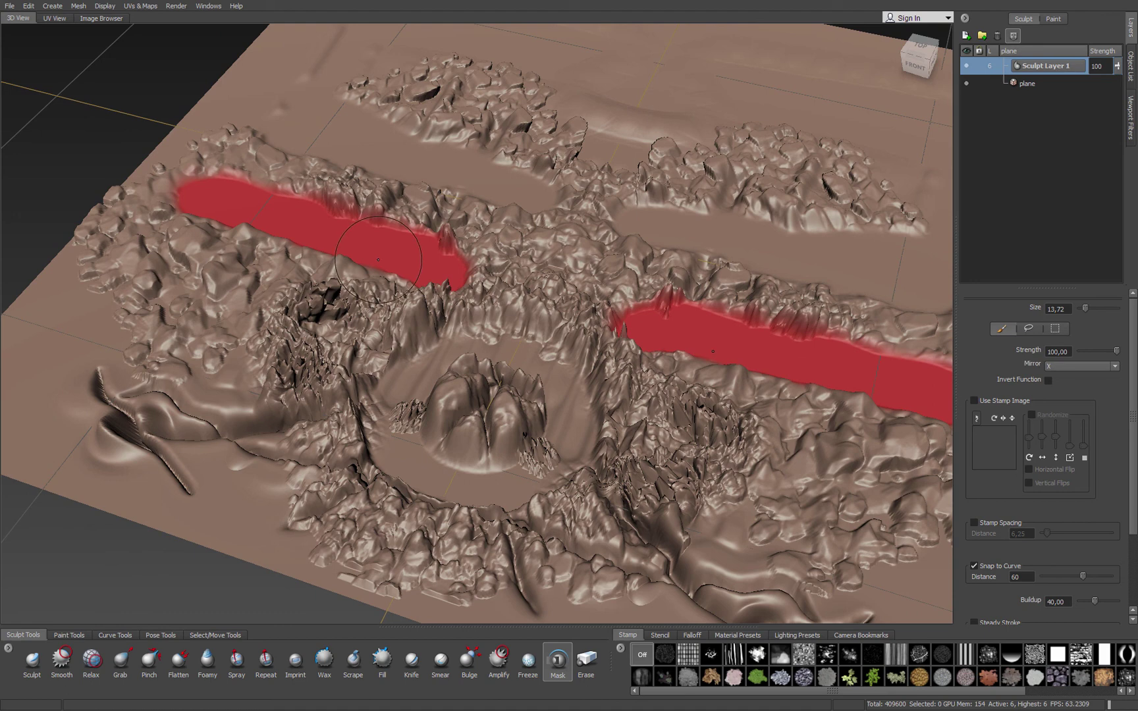
Hide the red mask overlay and paint away the masked band to bring back its rock detail.
{"action": "left_click", "coordinate": [1014, 36]}
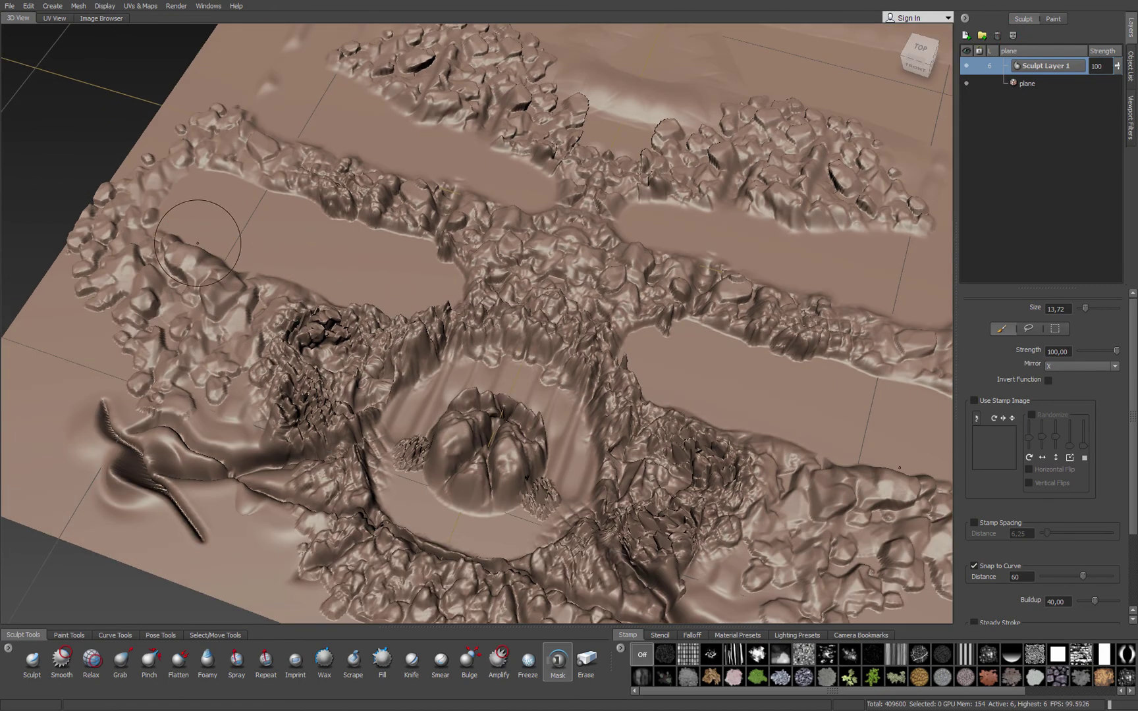
{"action": "mouse_move", "coordinate": [173, 212]}
{"action": "left_mouse_down"}
{"action": "mouse_move", "coordinate": [277, 253]}
{"action": "mouse_move", "coordinate": [422, 281]}
{"action": "mouse_move", "coordinate": [277, 201]}
{"action": "mouse_move", "coordinate": [203, 175]}
{"action": "left_mouse_up"}
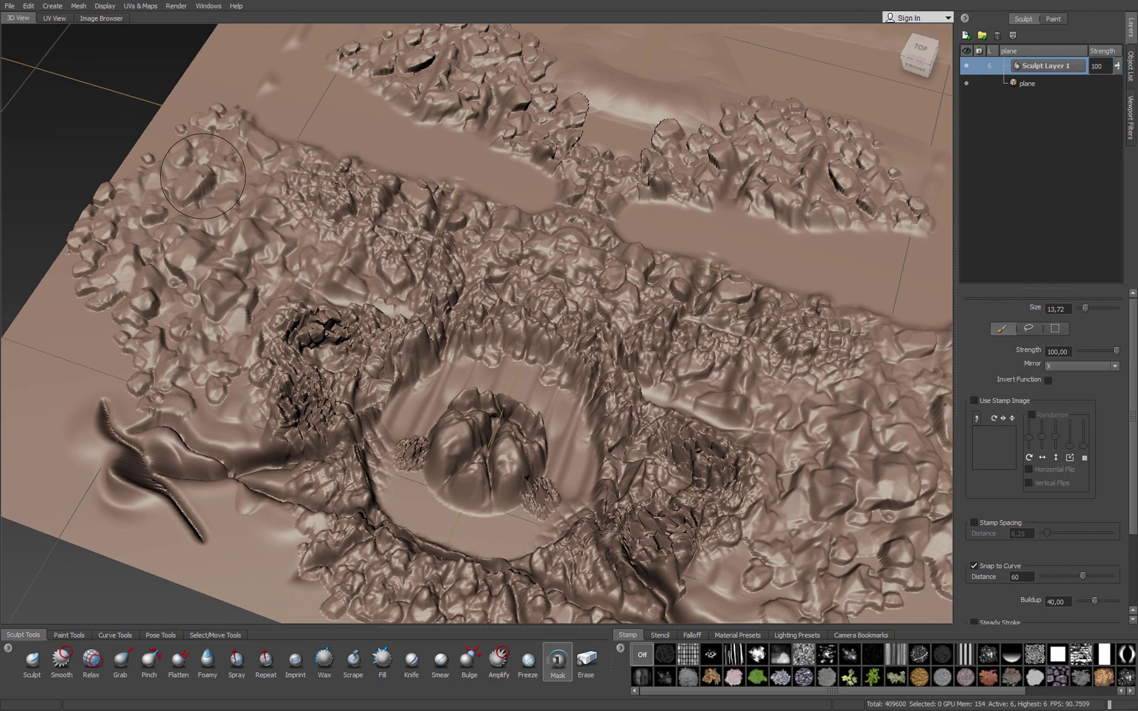